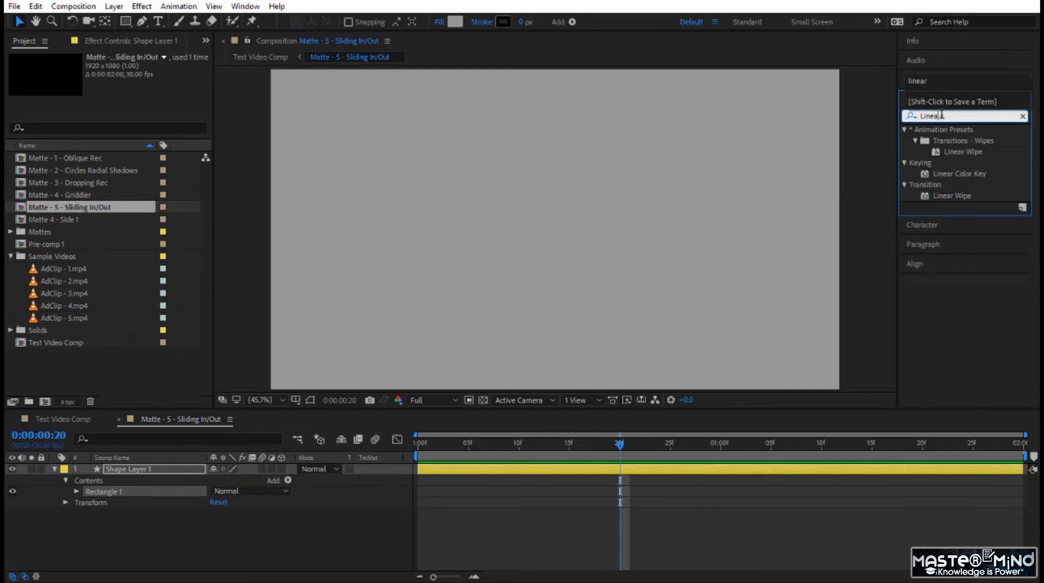
Apply the Linear Wipe transition effect to Shape Layer 1 and set its wipe angle to -135°
{"action": "left_click", "coordinate": [951, 197]}
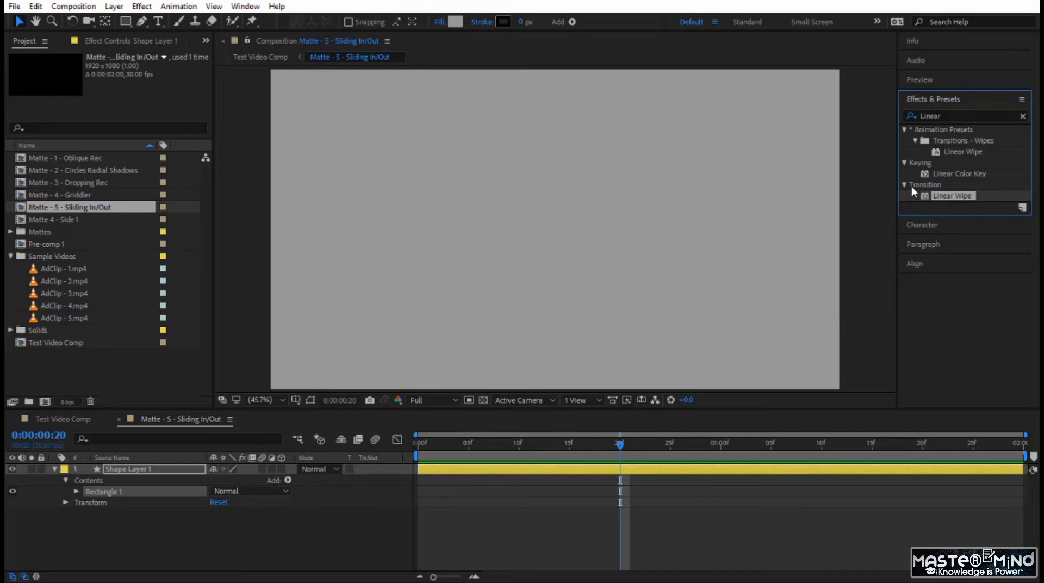
{"action": "left_click_drag", "start_coordinate": [952, 198], "coordinate": [179, 469]}
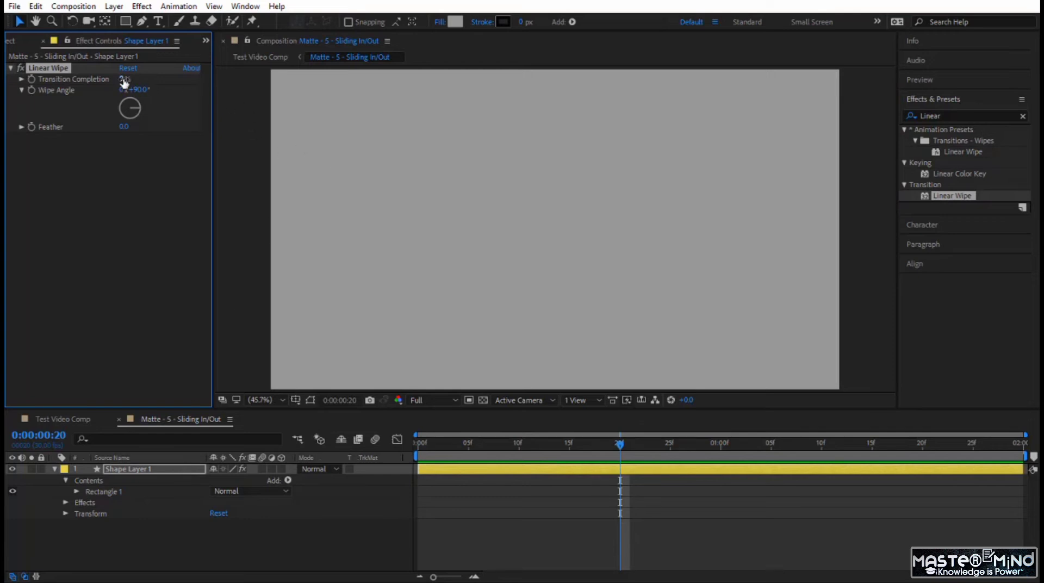
{"action": "mouse_move", "coordinate": [121, 80]}
{"action": "left_mouse_down"}
{"action": "mouse_move", "coordinate": [174, 80]}
{"action": "mouse_move", "coordinate": [132, 82]}
{"action": "left_mouse_up"}
{"action": "left_click", "coordinate": [140, 91]}
{"action": "left_click_drag", "start_coordinate": [124, 79], "coordinate": [167, 79]}
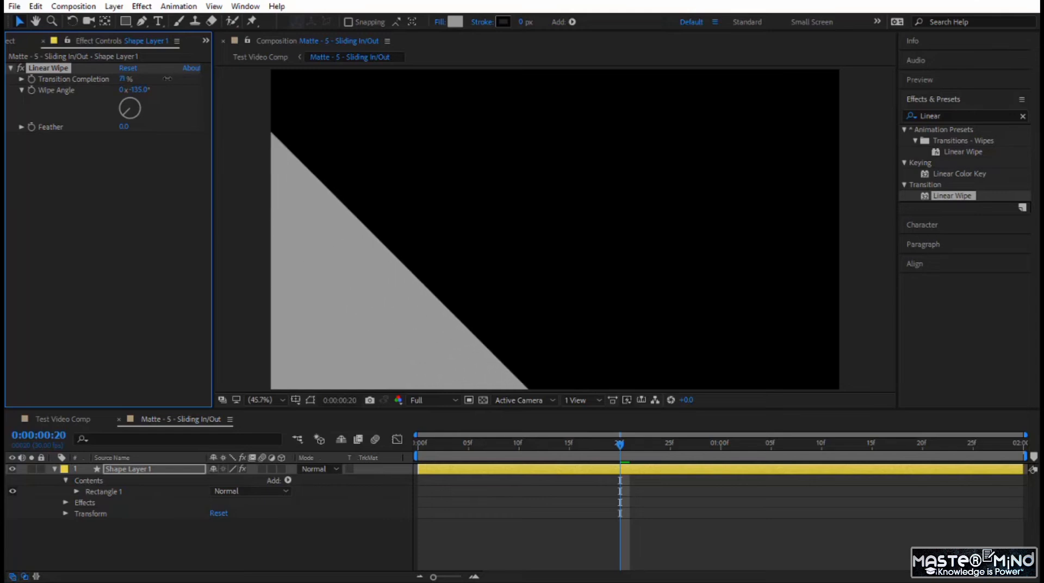
Keyframe the wipe's Transition Completion at 100% on the first frame of the composition
{"action": "left_click", "coordinate": [620, 445]}
{"action": "key", "text": "Home"}
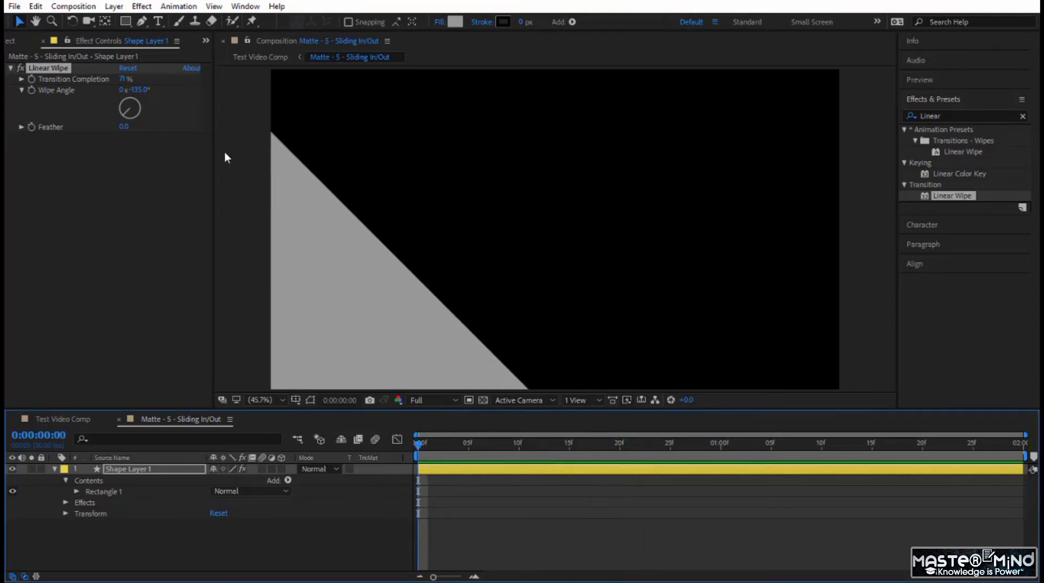
{"action": "left_click_drag", "start_coordinate": [118, 79], "coordinate": [151, 79]}
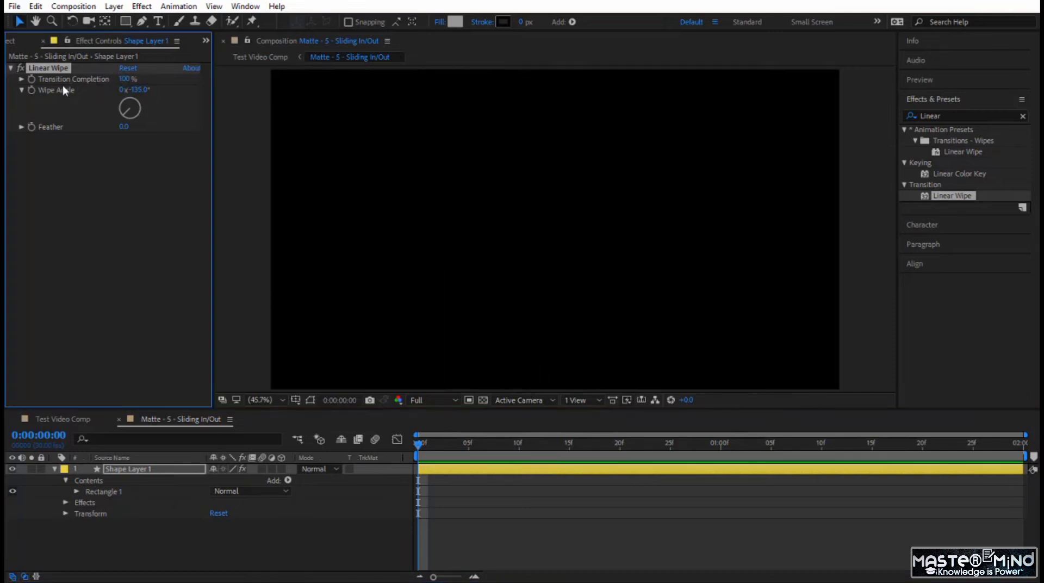
{"action": "left_click", "coordinate": [31, 79]}
Add a 50% Transition Completion keyframe at frame 20 and preview the wipe from the start
{"action": "left_click_drag", "start_coordinate": [419, 446], "coordinate": [620, 445]}
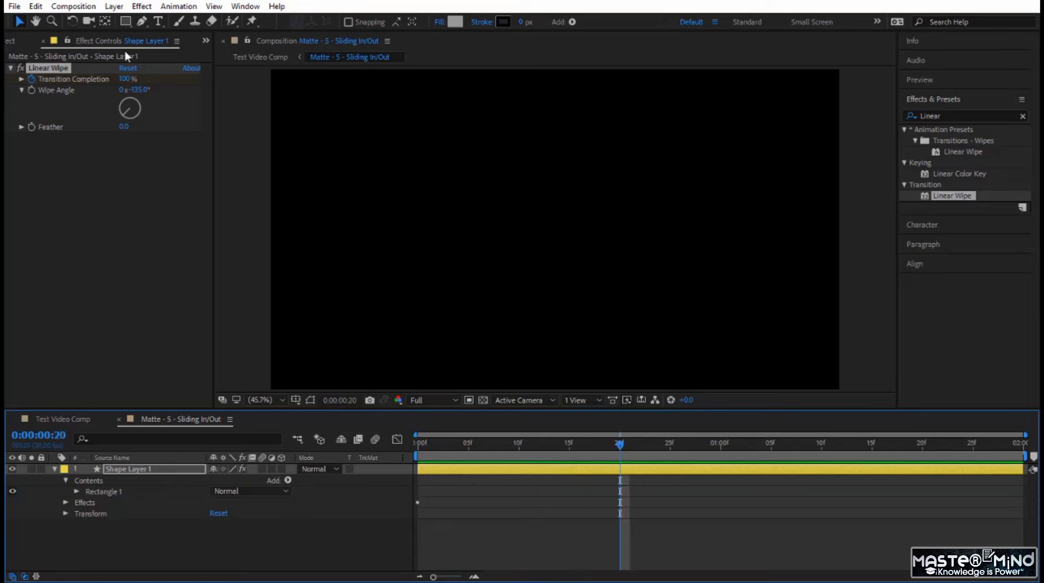
{"action": "left_click_drag", "start_coordinate": [127, 79], "coordinate": [113, 79]}
{"action": "left_click", "coordinate": [121, 79]}
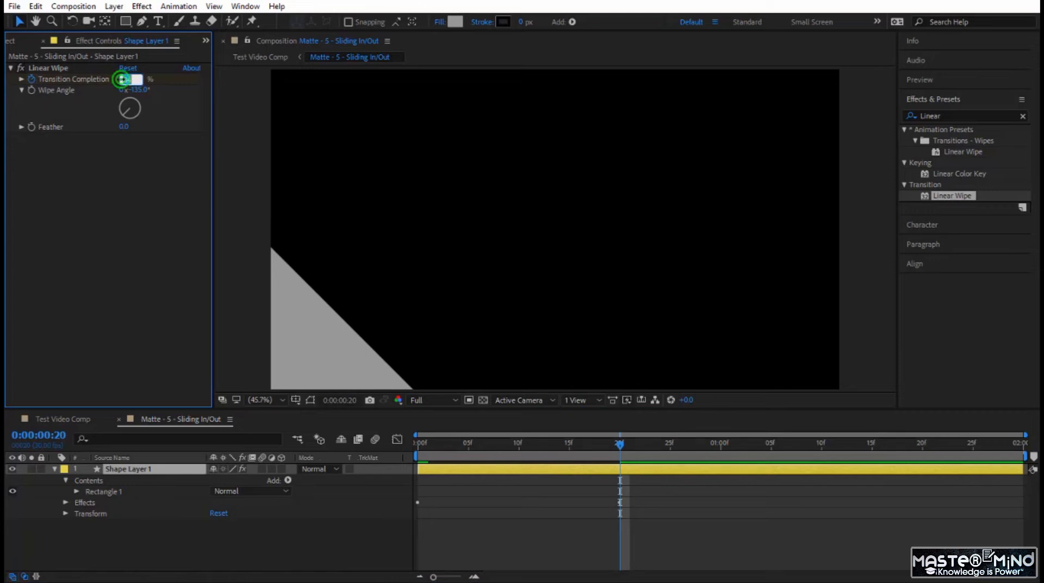
{"action": "type", "text": "50"}
{"action": "key", "text": "Return"}
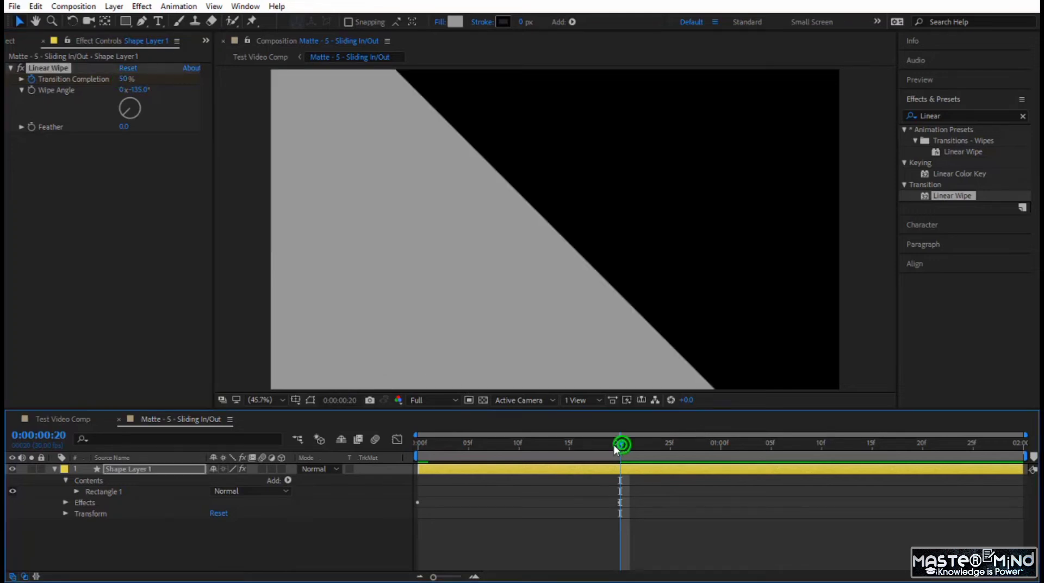
{"action": "left_click_drag", "start_coordinate": [613, 445], "coordinate": [354, 499]}
{"action": "key", "text": "space"}
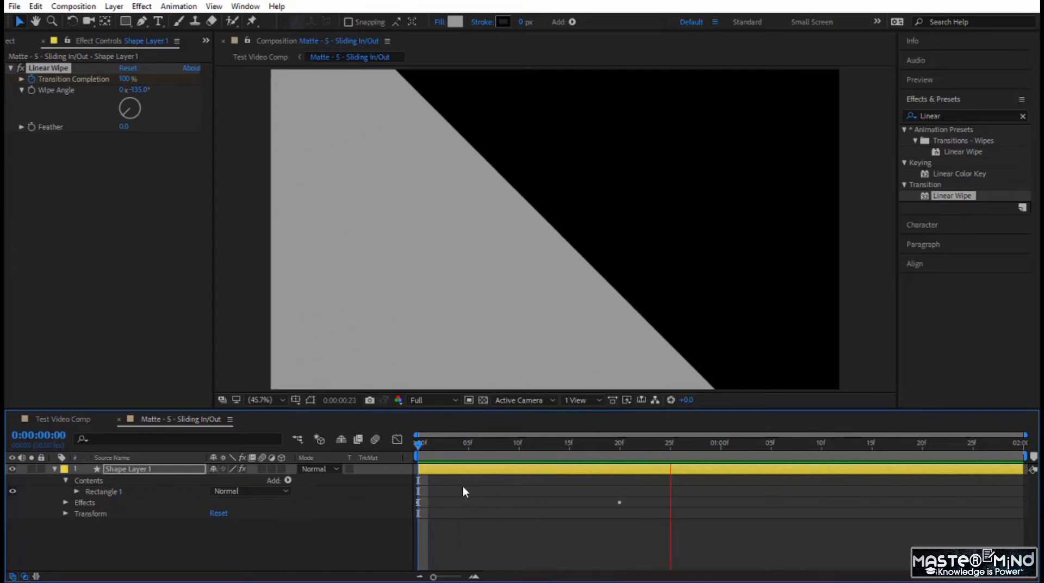
{"action": "left_click", "coordinate": [422, 443]}
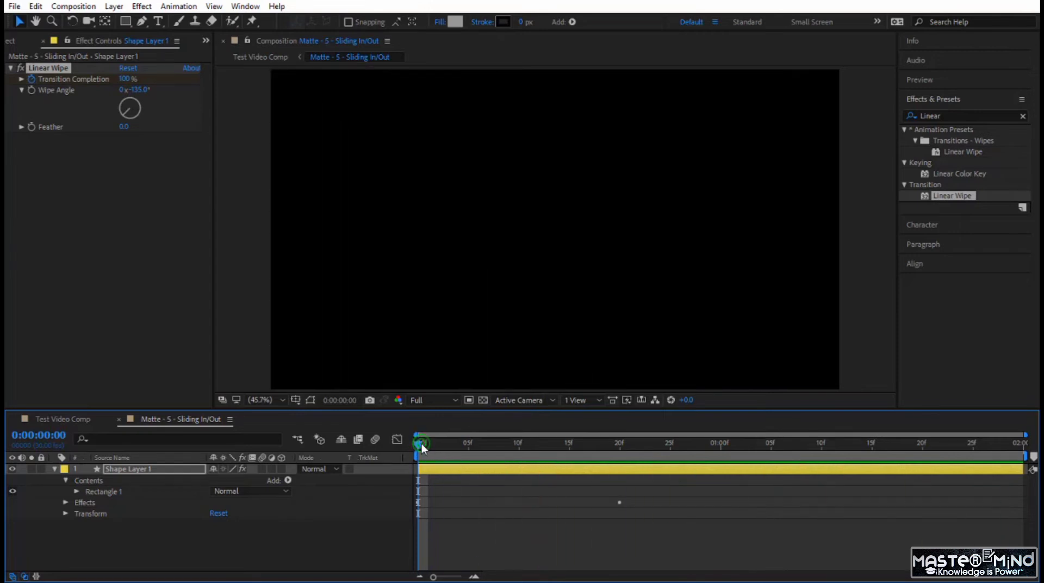
Duplicate Shape Layer 1 and set the copy's fill to the dark gray 545454
{"action": "left_click", "coordinate": [181, 469]}
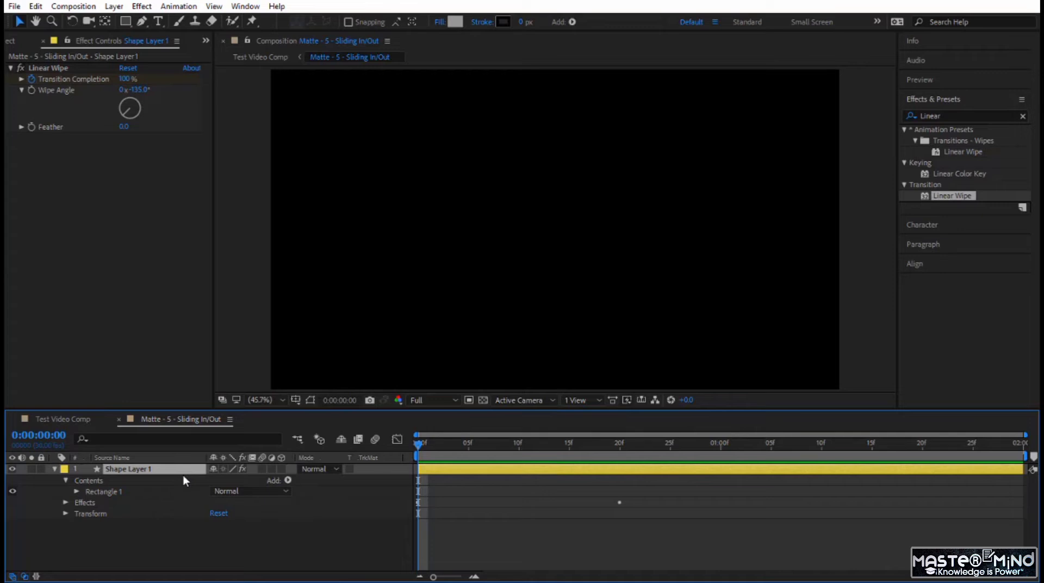
{"action": "key", "text": "ctrl+d"}
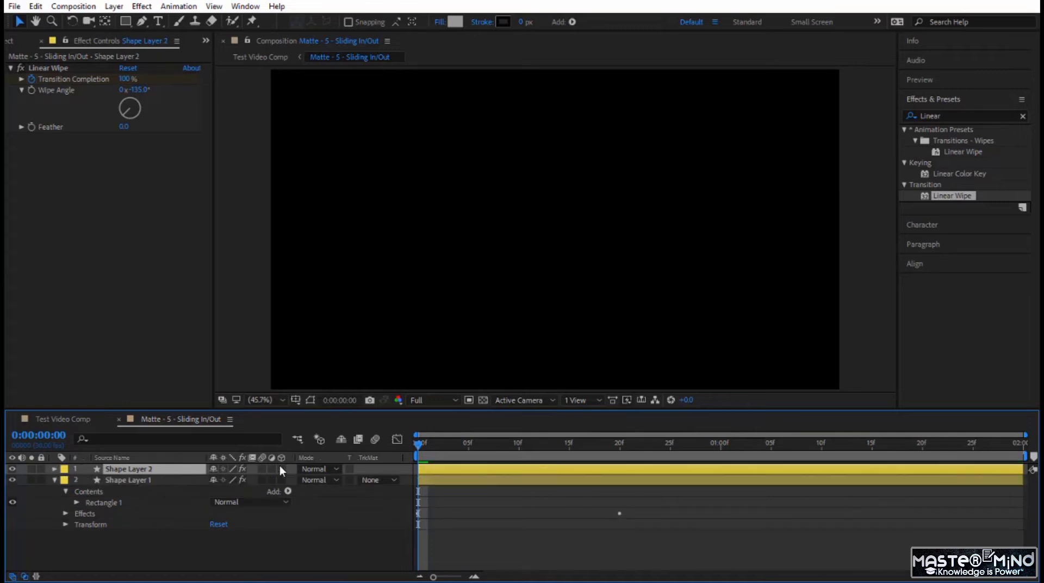
{"action": "left_click", "coordinate": [454, 22]}
{"action": "left_click", "coordinate": [460, 440]}
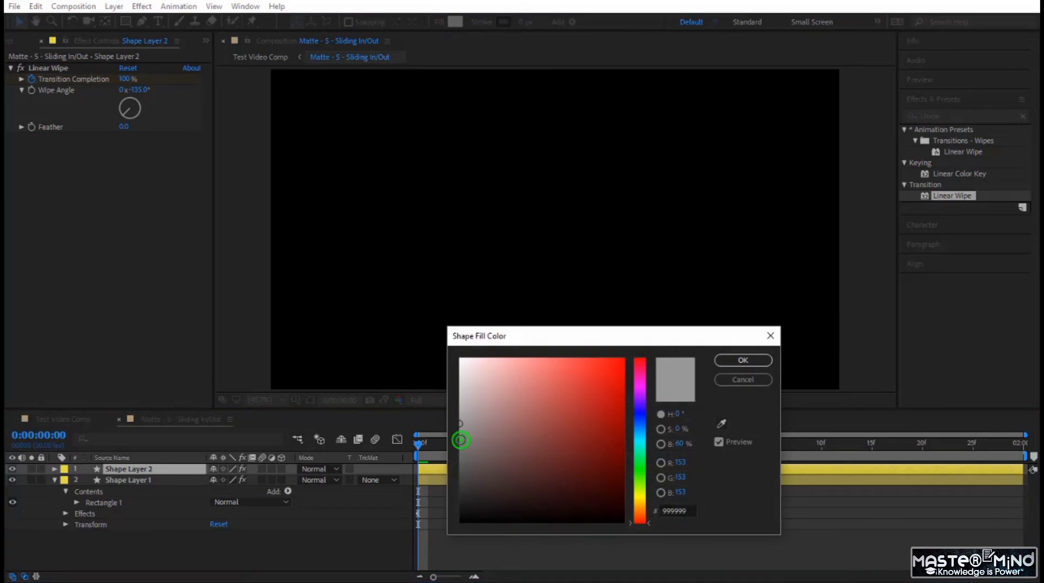
{"action": "left_click_drag", "start_coordinate": [461, 439], "coordinate": [458, 465]}
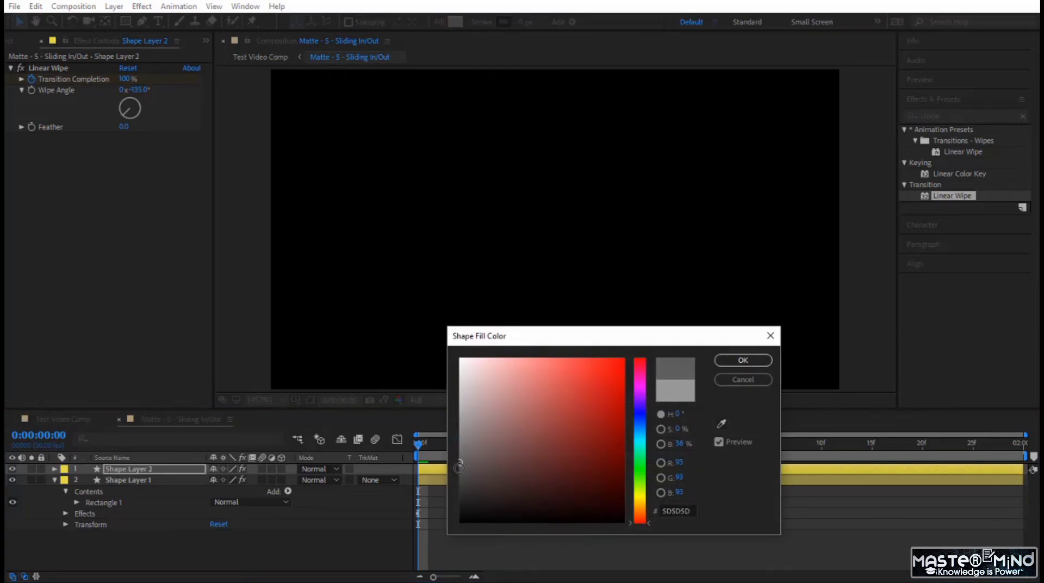
{"action": "left_click", "coordinate": [743, 360]}
Reveal both shape layers' keyframes and shift Shape Layer 2 so it starts at frame 5, checking the staggered wipe
{"action": "left_click_drag", "start_coordinate": [109, 546], "coordinate": [154, 459]}
{"action": "key", "text": "u"}
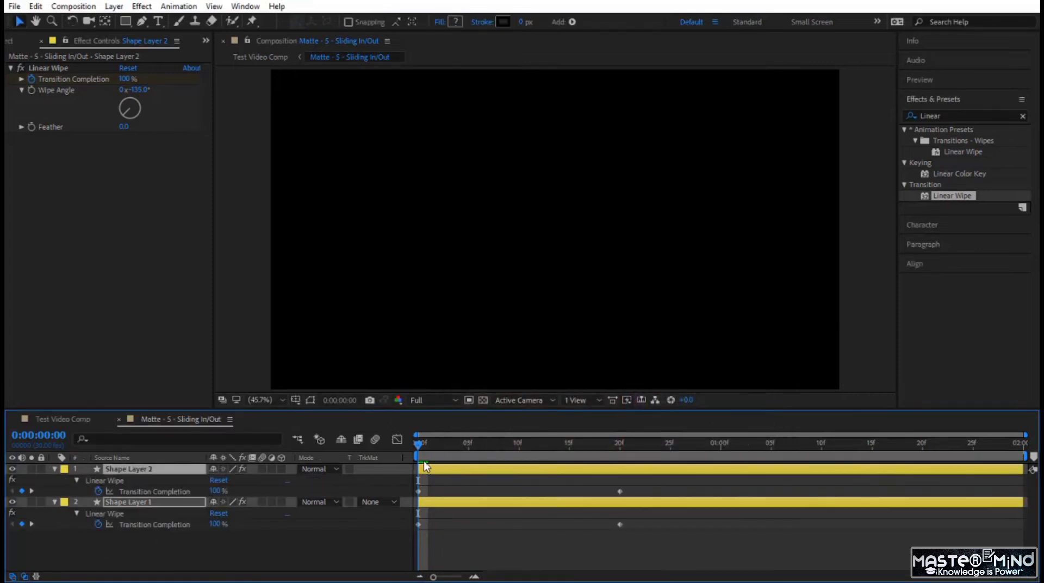
{"action": "key", "text": "space"}
{"action": "left_click_drag", "start_coordinate": [419, 444], "coordinate": [500, 478]}
{"action": "left_click", "coordinate": [452, 468]}
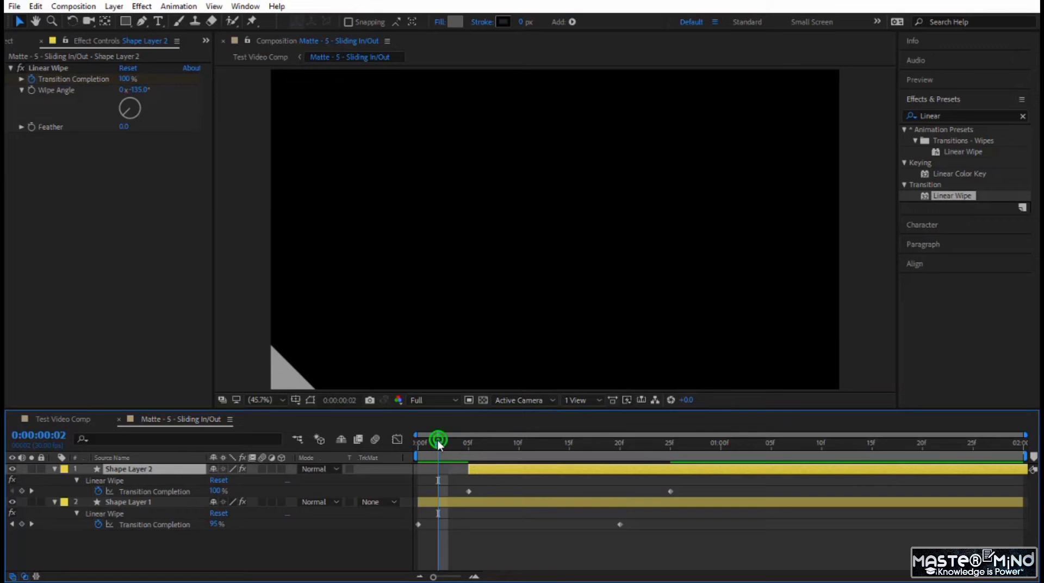
{"action": "left_click_drag", "start_coordinate": [437, 440], "coordinate": [579, 465]}
{"action": "key", "text": "space"}
Apply Easy Ease to all Transition Completion keyframes and reshape their speed graph so the wipes peak early and slow down gradually
{"action": "left_click_drag", "start_coordinate": [709, 546], "coordinate": [413, 480]}
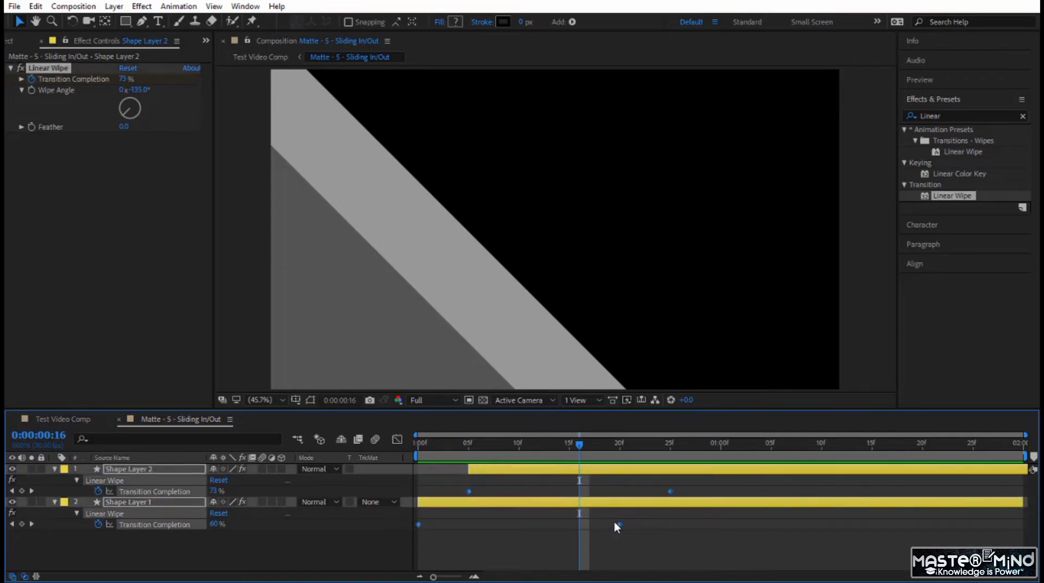
{"action": "key", "text": "F9"}
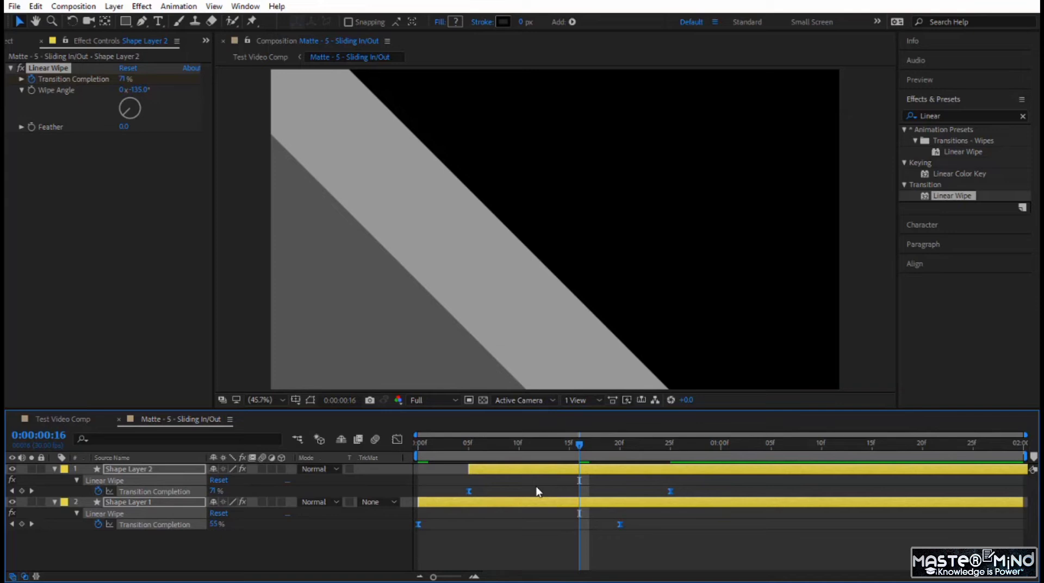
{"action": "left_click", "coordinate": [397, 439]}
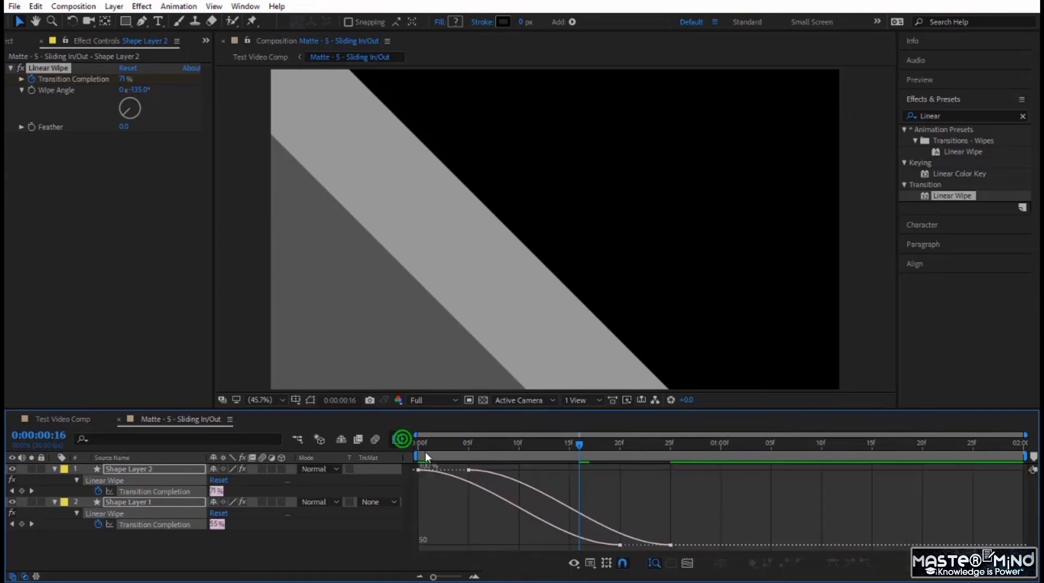
{"action": "left_click", "coordinate": [592, 564]}
{"action": "left_click", "coordinate": [626, 438]}
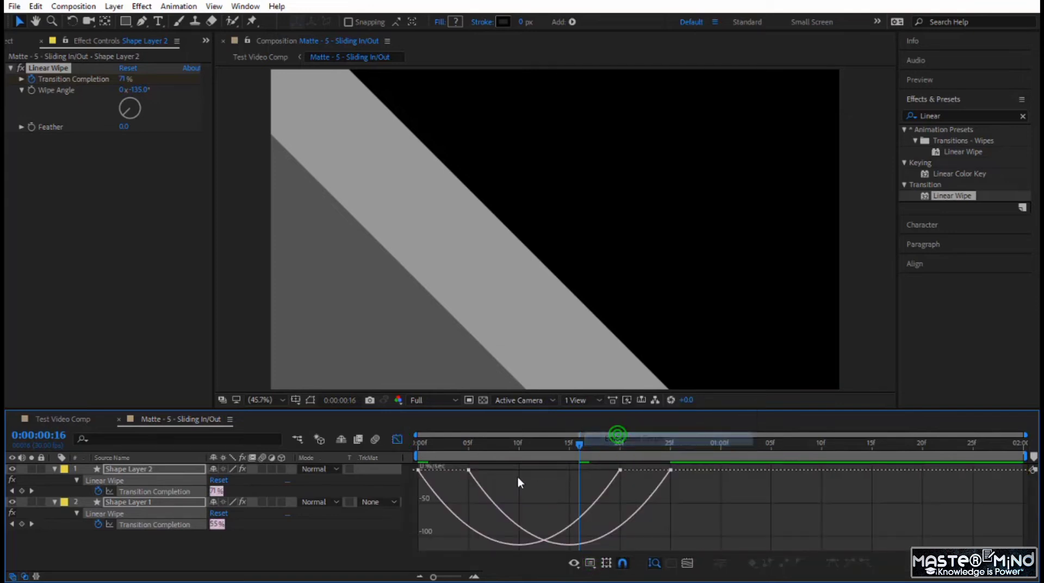
{"action": "left_click", "coordinate": [671, 483]}
{"action": "left_click_drag", "start_coordinate": [672, 483], "coordinate": [509, 474]}
{"action": "left_click_drag", "start_coordinate": [460, 444], "coordinate": [335, 461]}
{"action": "key", "text": "space"}
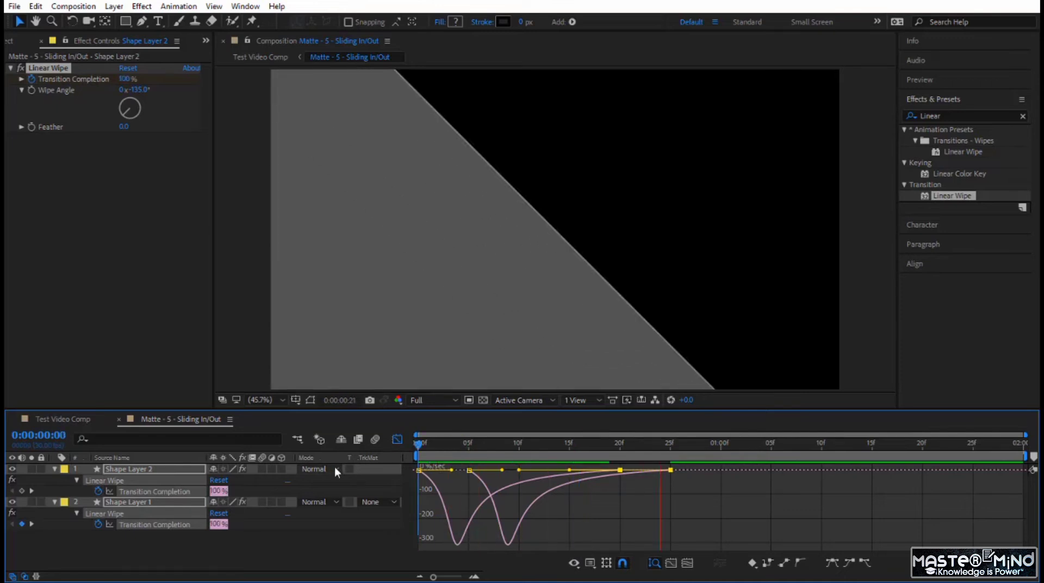
{"action": "left_click", "coordinate": [397, 439]}
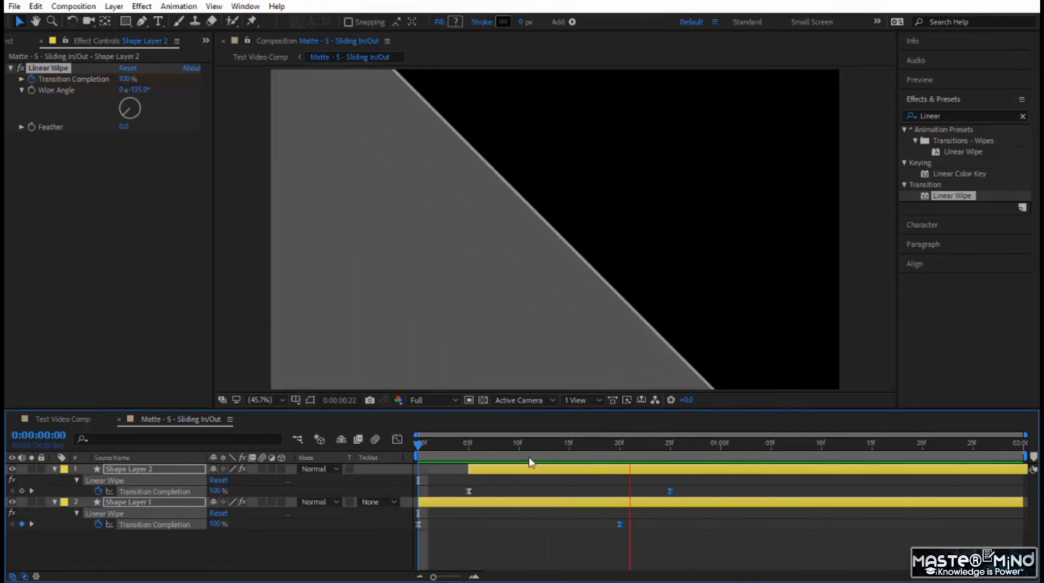
Move Shape Layer 2's final Transition Completion keyframe earlier, to about frame 22, and preview the animation
{"action": "left_click", "coordinate": [422, 444]}
{"action": "left_click_drag", "start_coordinate": [422, 444], "coordinate": [600, 492]}
{"action": "left_click", "coordinate": [627, 488]}
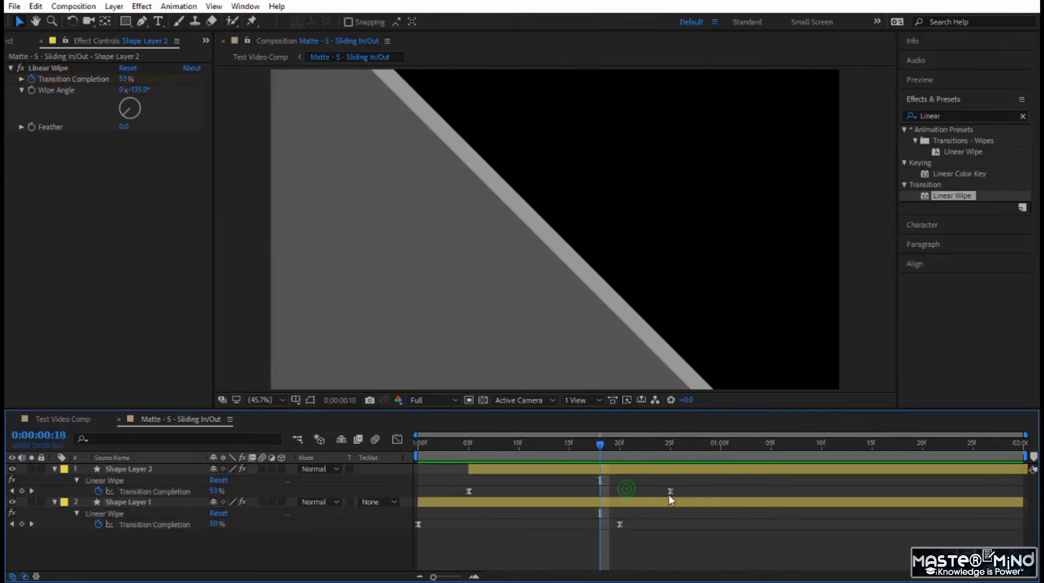
{"action": "left_click_drag", "start_coordinate": [671, 491], "coordinate": [639, 492]}
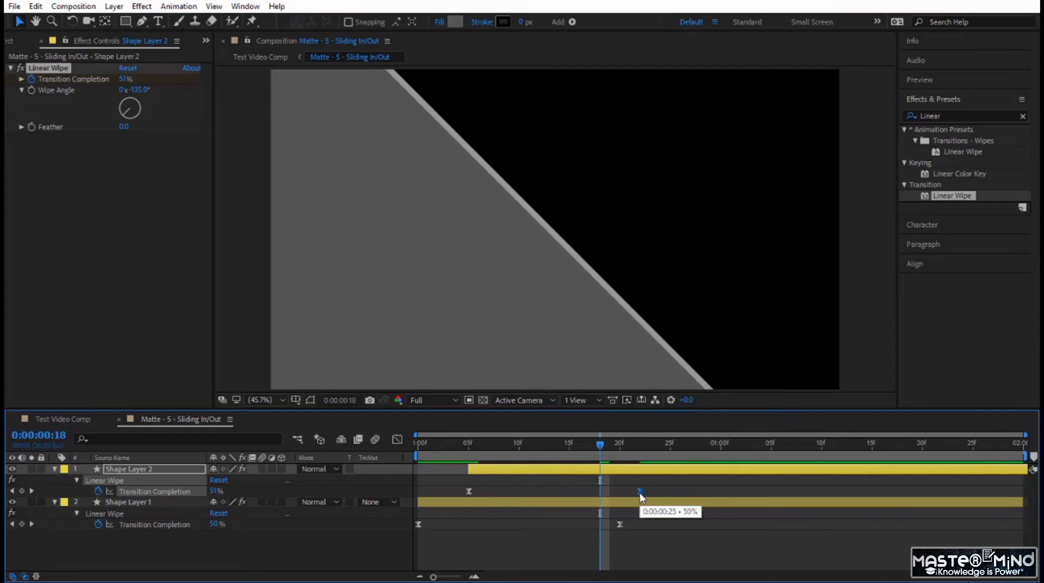
{"action": "left_click_drag", "start_coordinate": [601, 444], "coordinate": [433, 524]}
{"action": "key", "text": "space"}
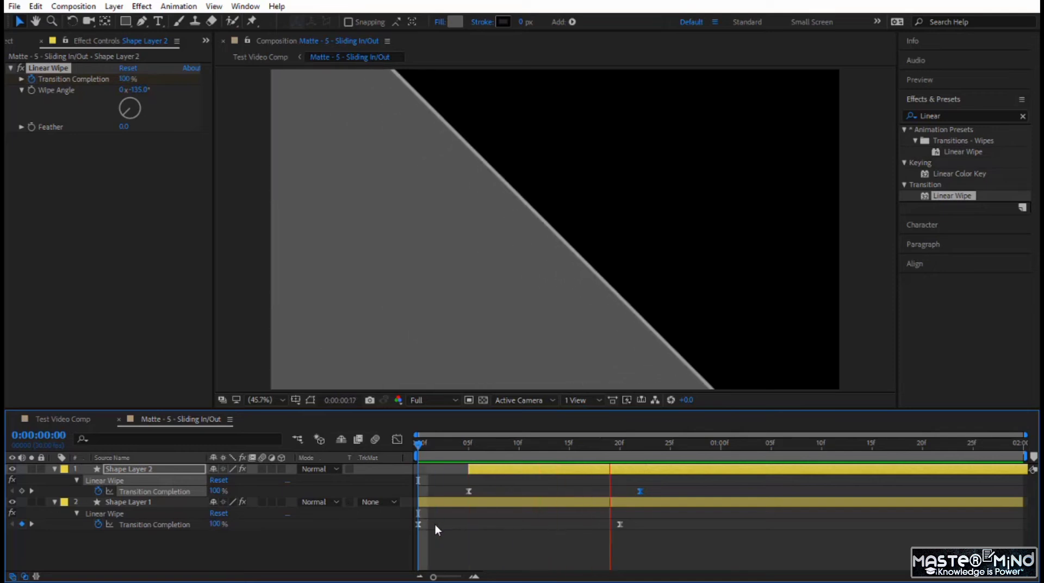
{"action": "left_click_drag", "start_coordinate": [419, 446], "coordinate": [1025, 455]}
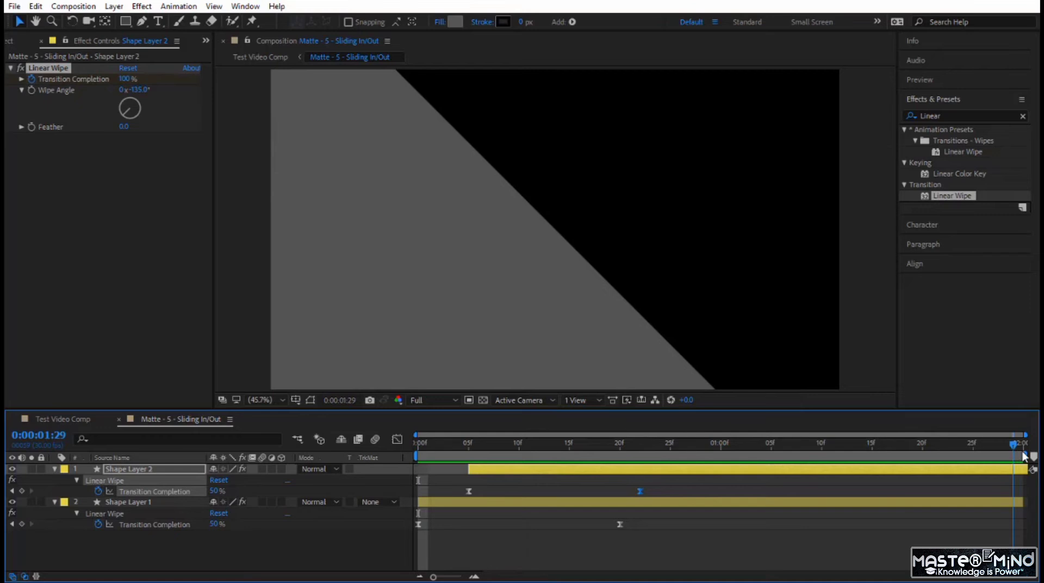
{"action": "key", "text": "space"}
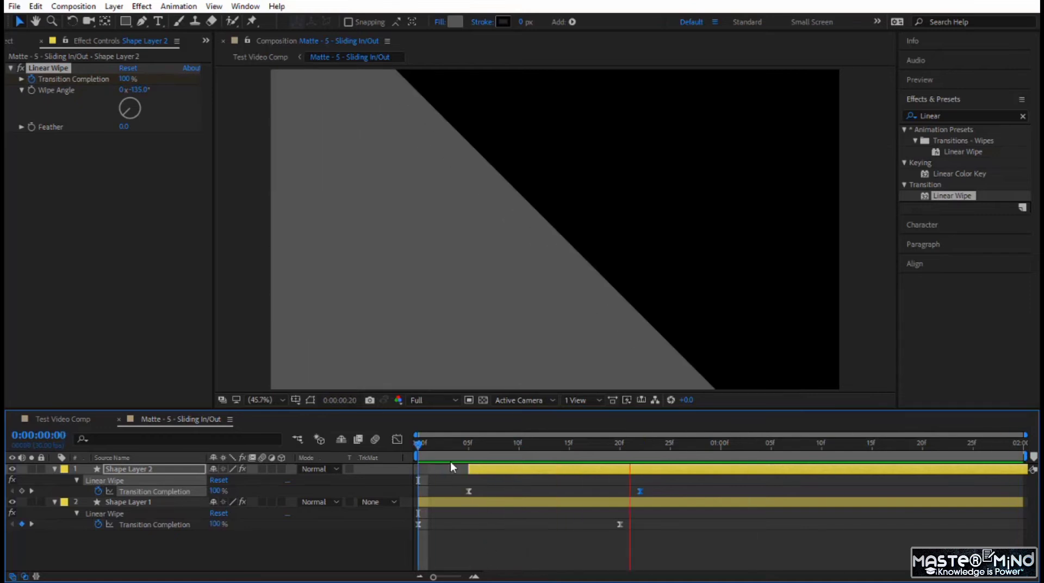
{"action": "key", "text": "space"}
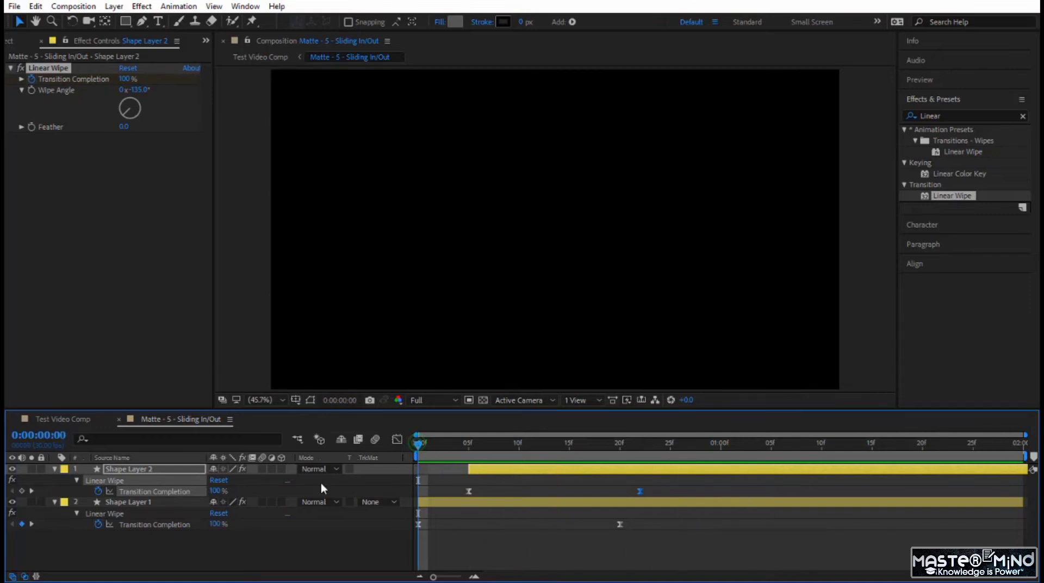
Pre-compose both shape layers into a new composition named "Matte 5 - Single", moving all attributes into it
{"action": "left_click", "coordinate": [55, 469]}
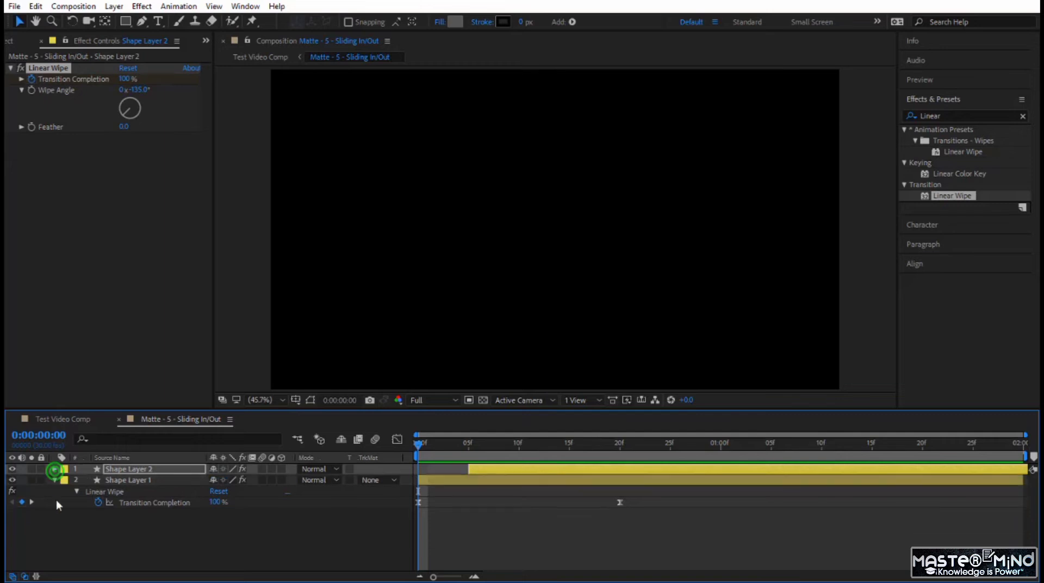
{"action": "left_click", "coordinate": [105, 480]}
{"action": "left_click", "coordinate": [124, 469], "text": "shift"}
{"action": "right_click", "coordinate": [173, 471]}
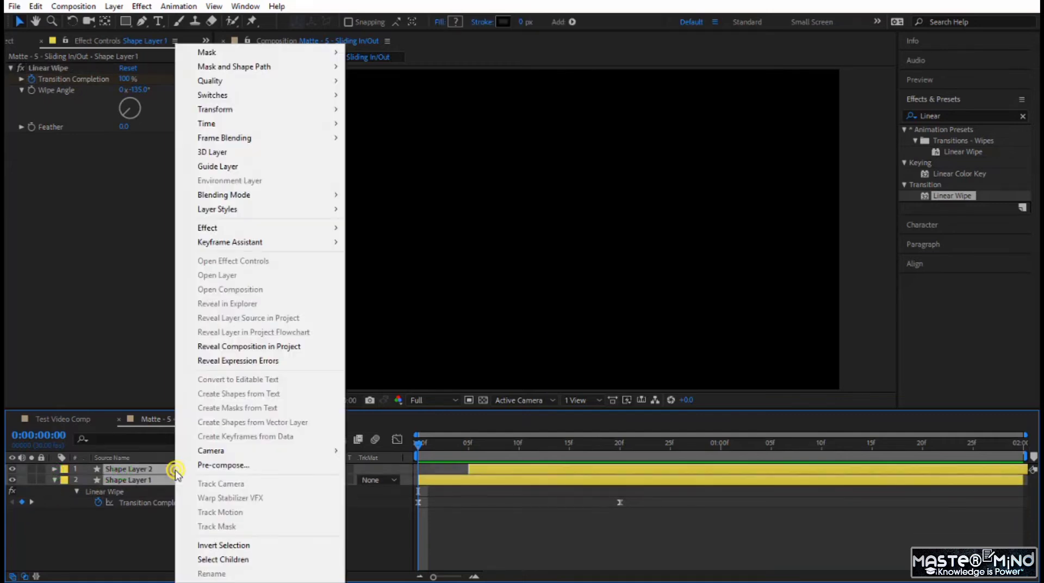
{"action": "left_click", "coordinate": [225, 466]}
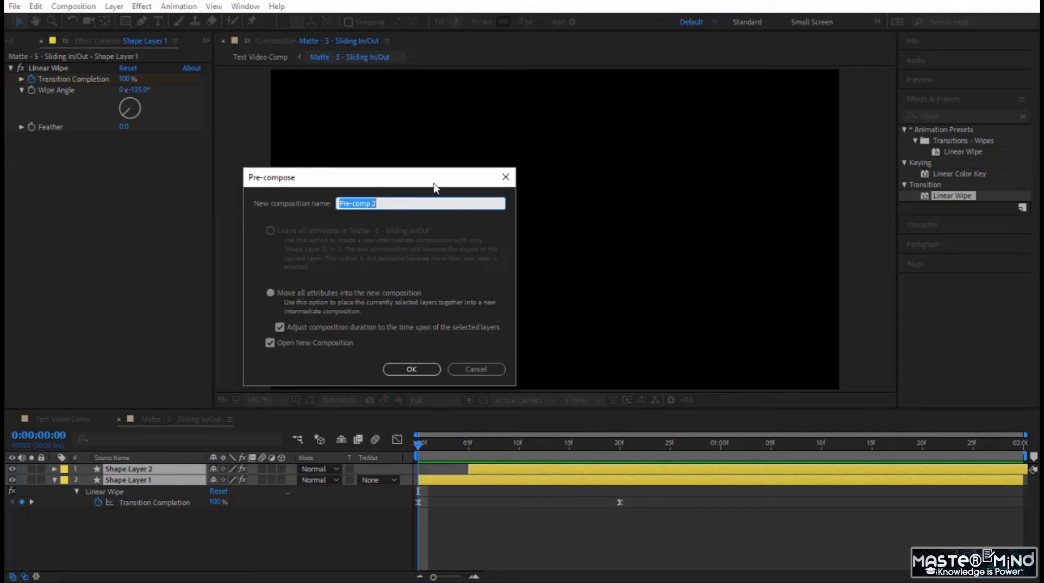
{"action": "type", "text": "Matte 5 - Single"}
{"action": "key", "text": "Return"}
Return to the Matte - 5 - Sliding In/Out composition and duplicate the Matte 5 - Single layer at frame 21
{"action": "left_click", "coordinate": [204, 419]}
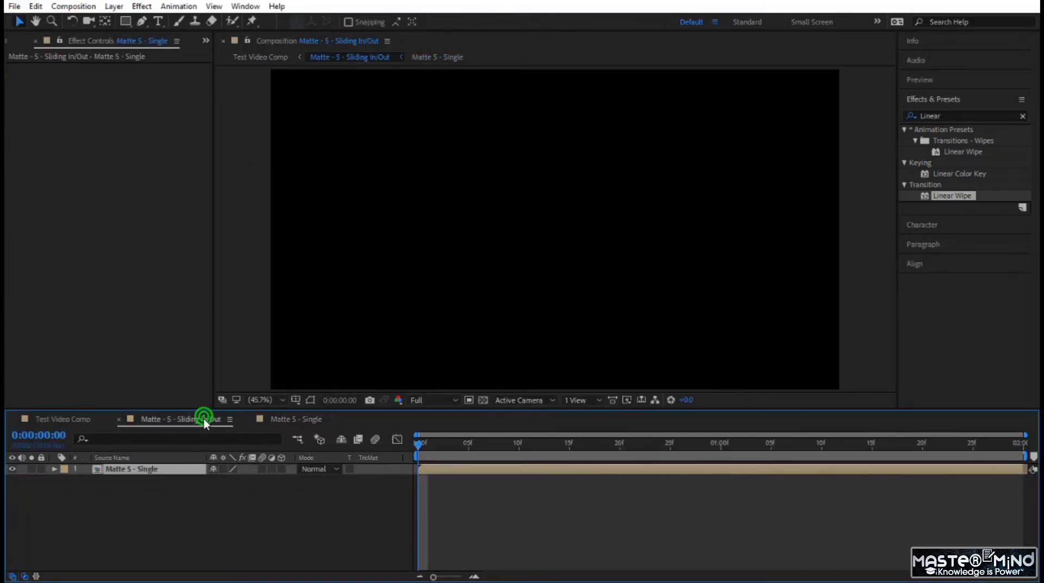
{"action": "left_click_drag", "start_coordinate": [419, 443], "coordinate": [631, 461]}
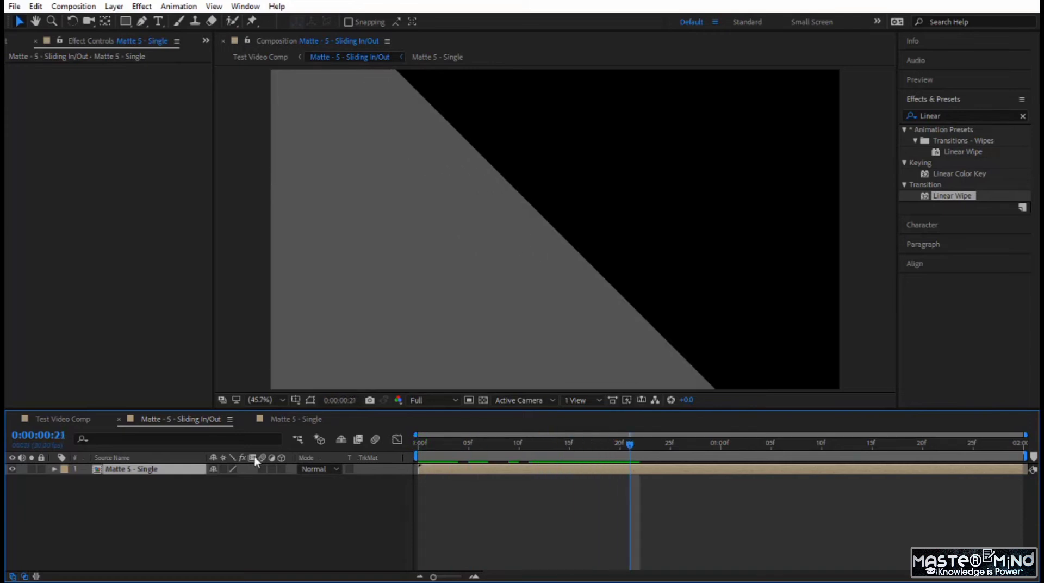
{"action": "left_click", "coordinate": [183, 475]}
{"action": "key", "text": "ctrl+d"}
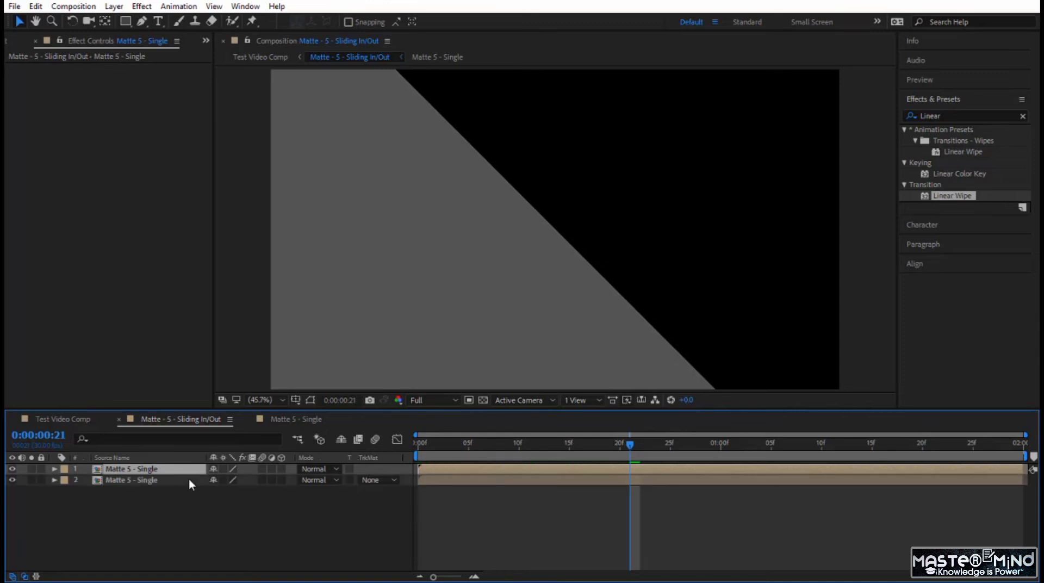
Set the upper Matte 5 - Single layer's rotation to 180° and preview the mirrored wipes from the start
{"action": "key", "text": "r"}
{"action": "left_click", "coordinate": [228, 479]}
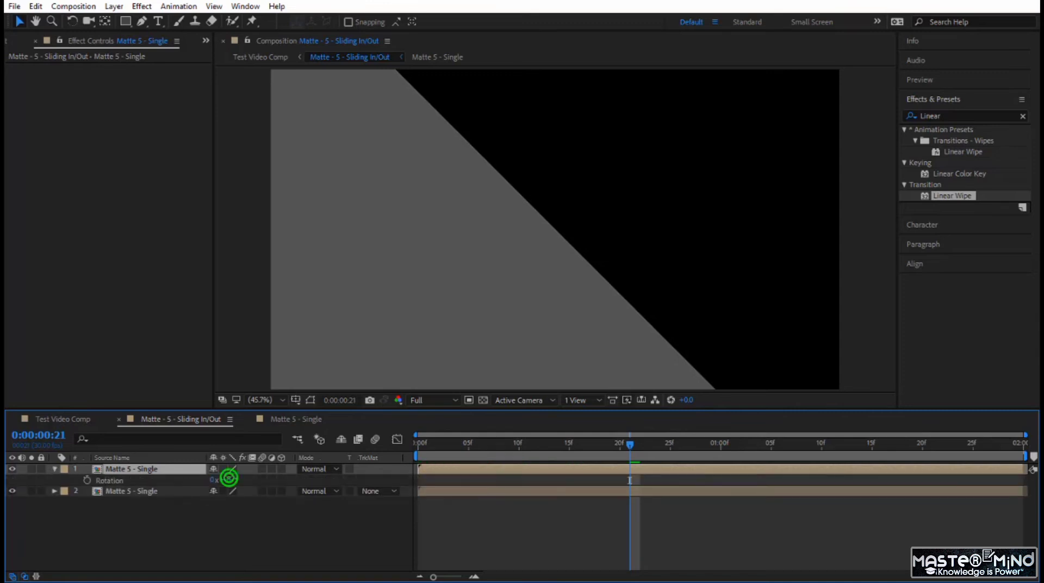
{"action": "type", "text": "180"}
{"action": "key", "text": "Return"}
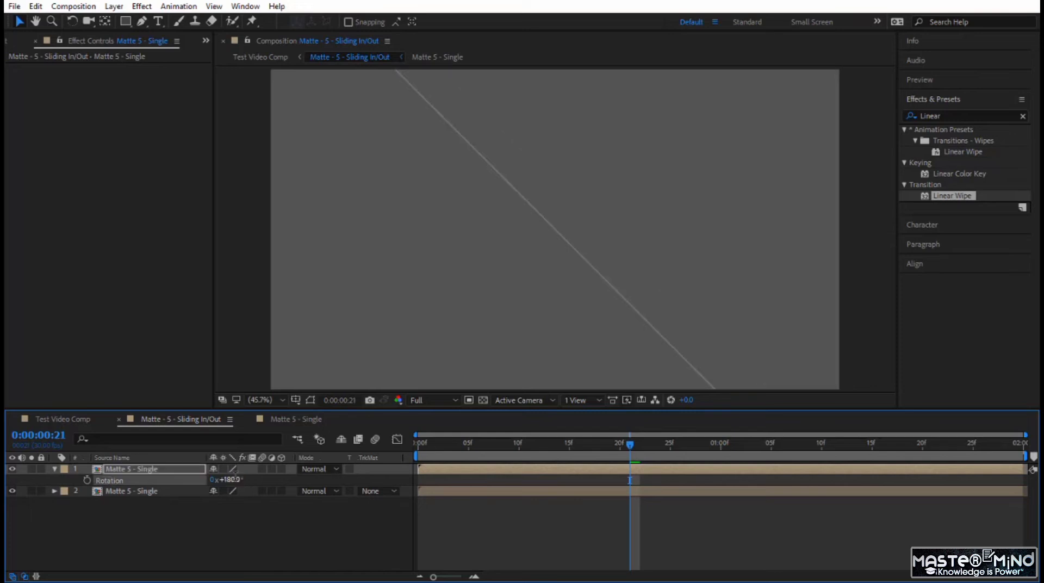
{"action": "left_click_drag", "start_coordinate": [551, 446], "coordinate": [375, 448]}
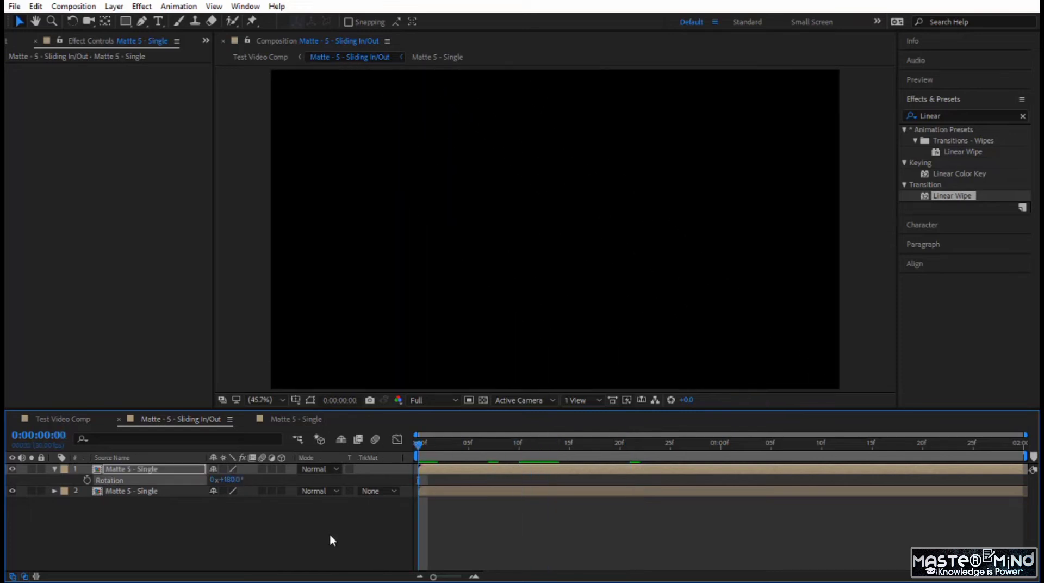
{"action": "key", "text": "space"}
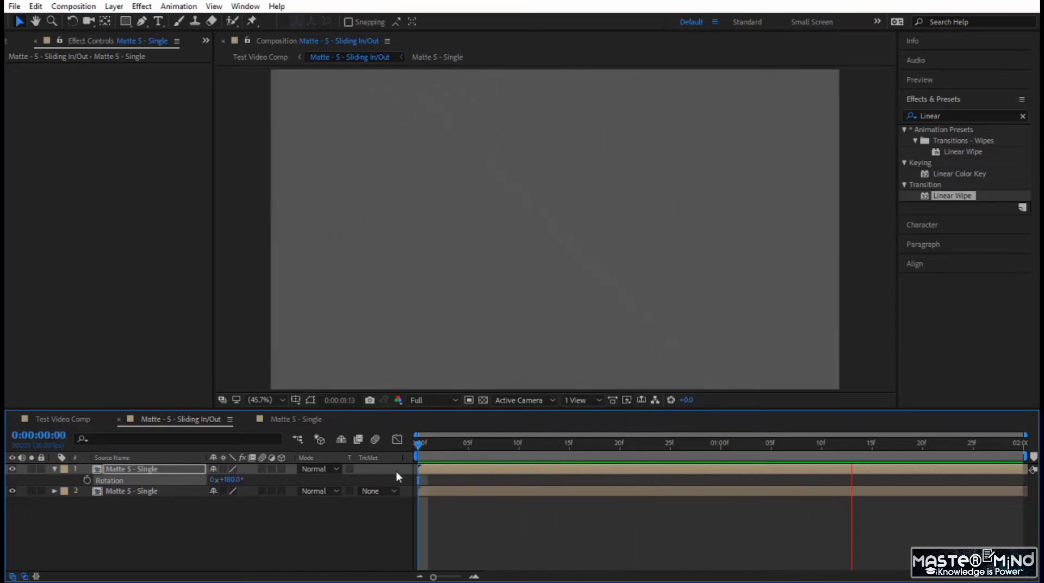
At frame 25, add a full-frame rectangle as a new shape layer and set its fill to white (FFFFFF)
{"action": "left_click_drag", "start_coordinate": [420, 442], "coordinate": [670, 455]}
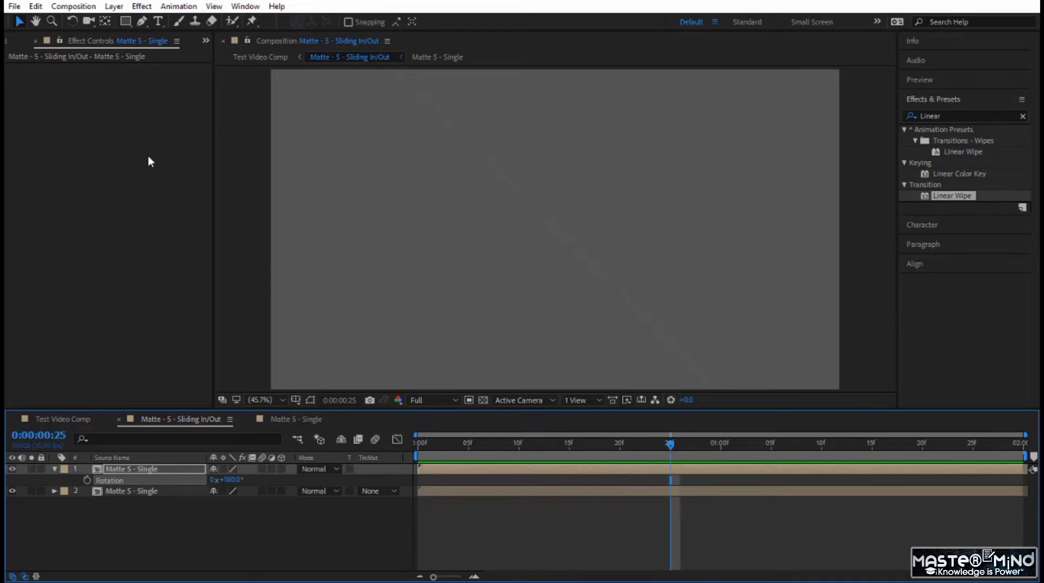
{"action": "left_click", "coordinate": [145, 505]}
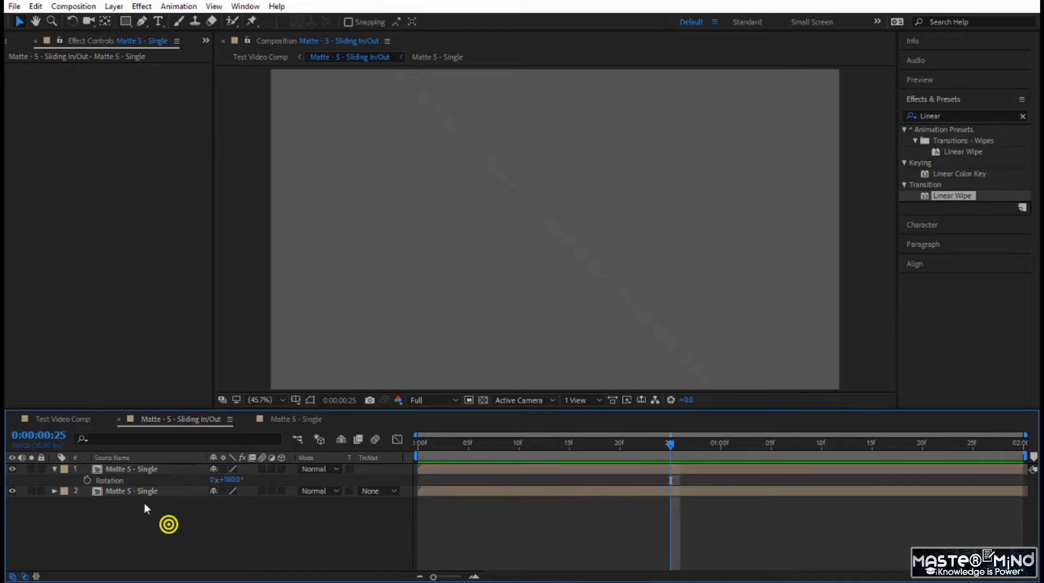
{"action": "double_click", "coordinate": [123, 19]}
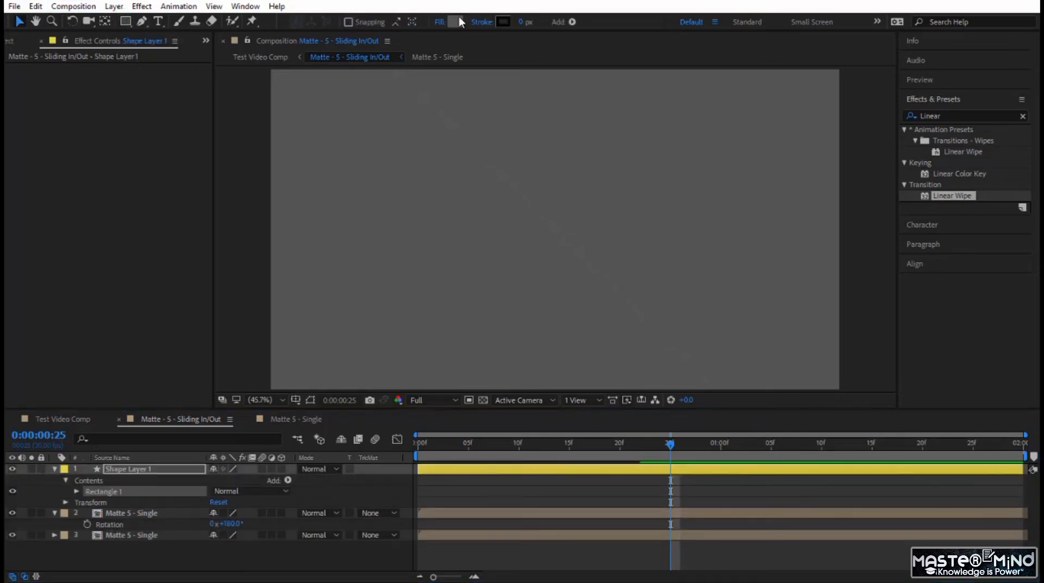
{"action": "left_click", "coordinate": [457, 18]}
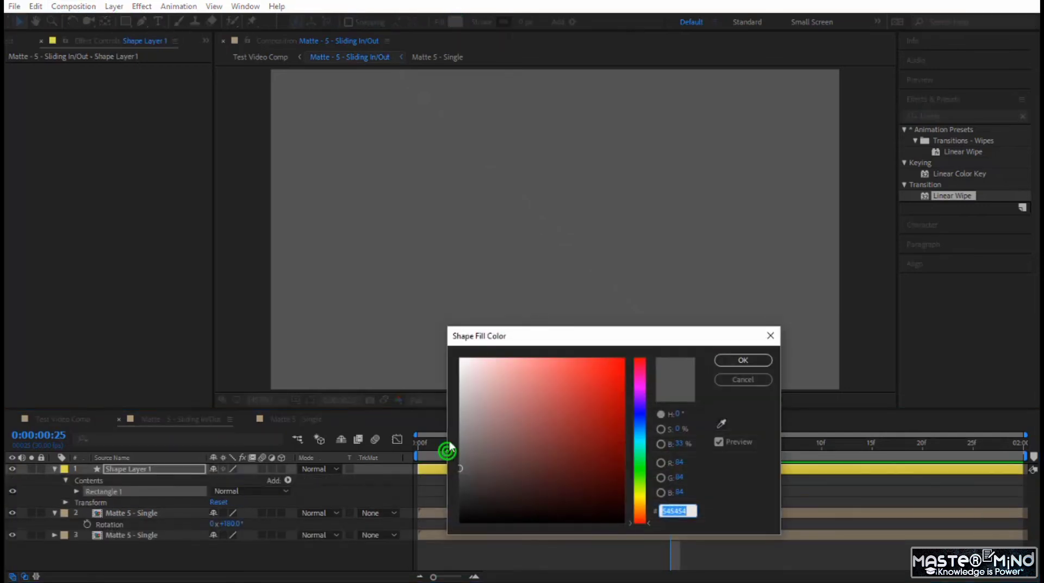
{"action": "left_click_drag", "start_coordinate": [467, 382], "coordinate": [461, 358]}
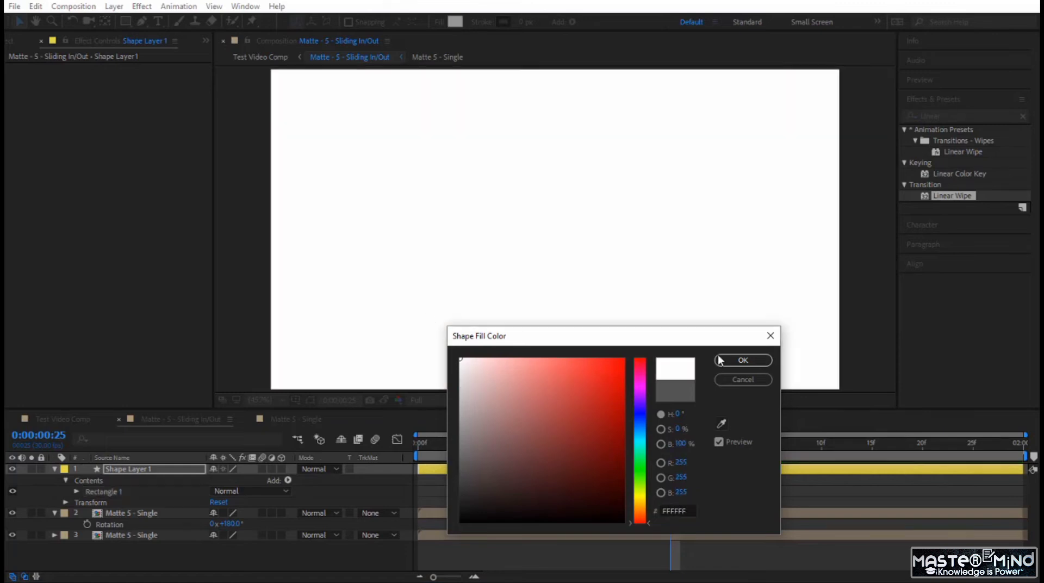
{"action": "left_click", "coordinate": [732, 363]}
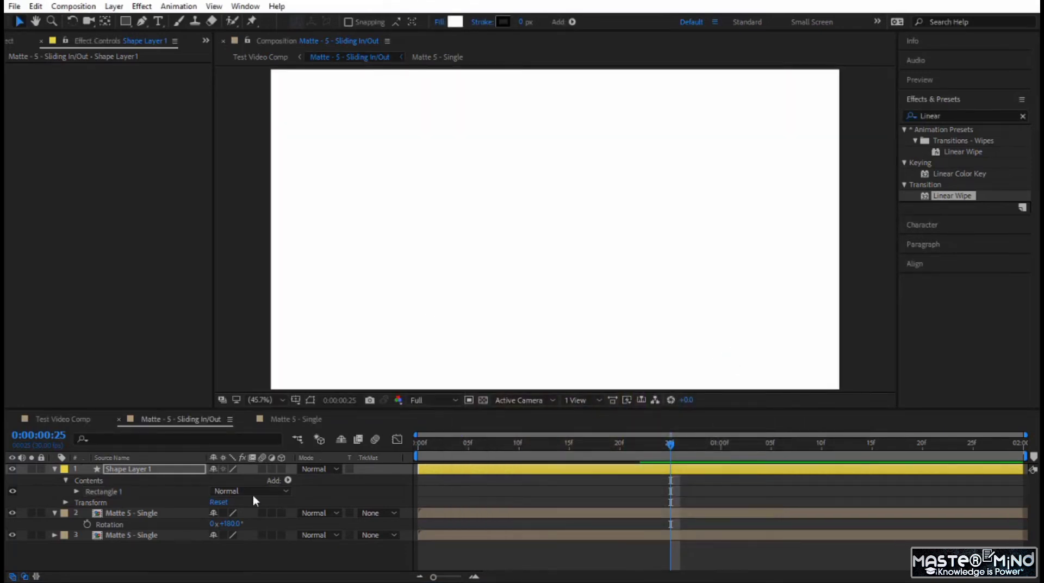
Set the white rectangle layer's rotation to -135°
{"action": "left_click", "coordinate": [156, 469]}
{"action": "key", "text": "r"}
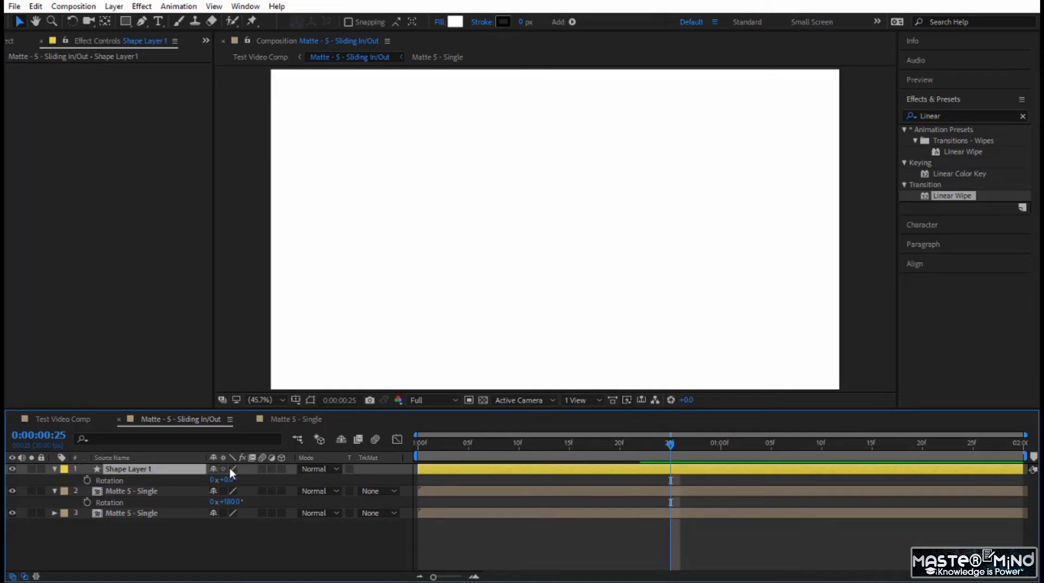
{"action": "left_click", "coordinate": [230, 479]}
{"action": "type", "text": "-135"}
{"action": "key", "text": "Return"}
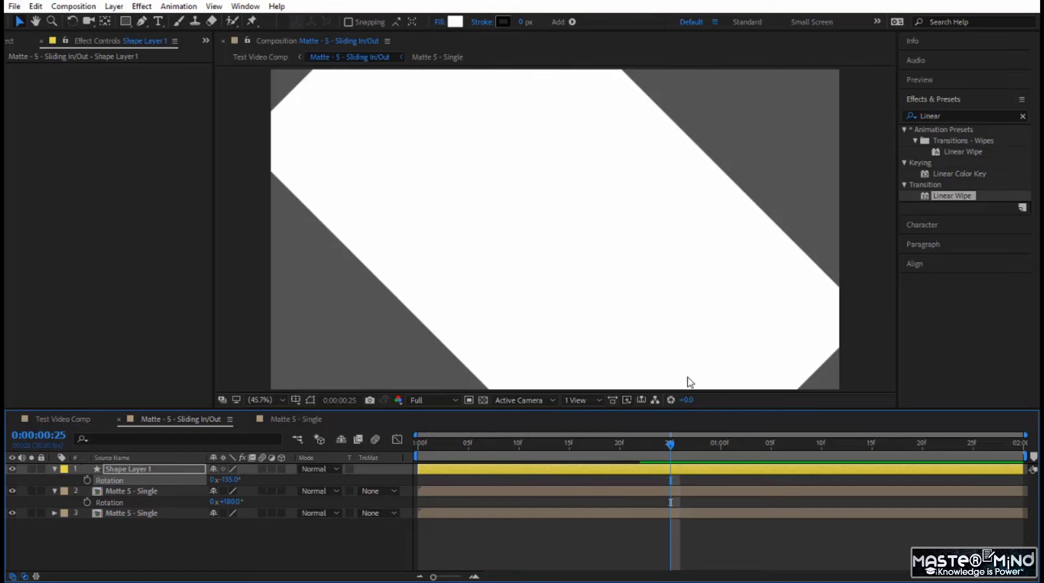
Unlink the white rectangle layer's scale proportions and stretch its horizontal scale to 166%
{"action": "left_click", "coordinate": [142, 469]}
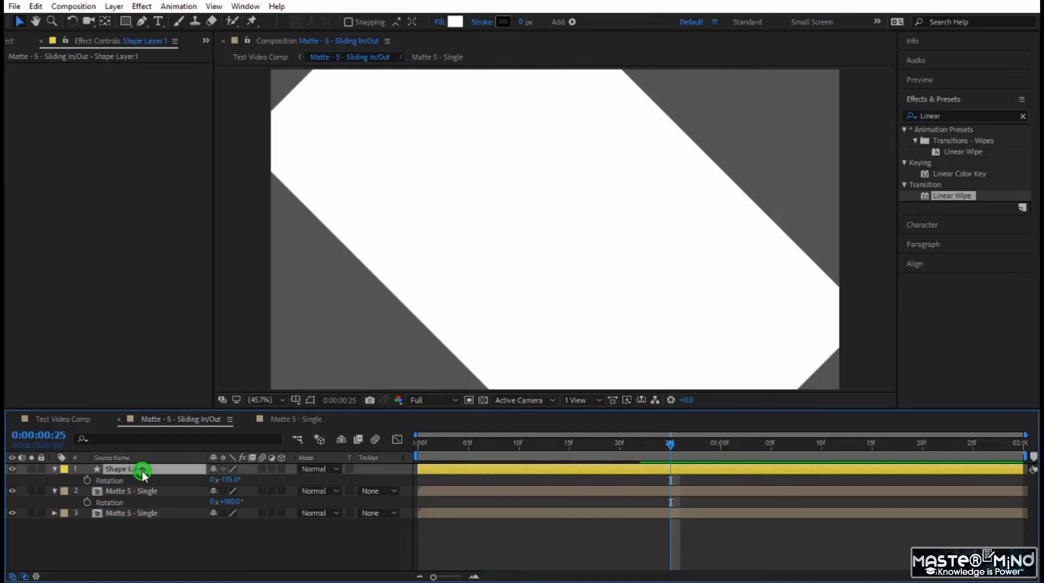
{"action": "key", "text": "s"}
{"action": "left_click", "coordinate": [213, 480]}
{"action": "left_click_drag", "start_coordinate": [223, 480], "coordinate": [259, 481]}
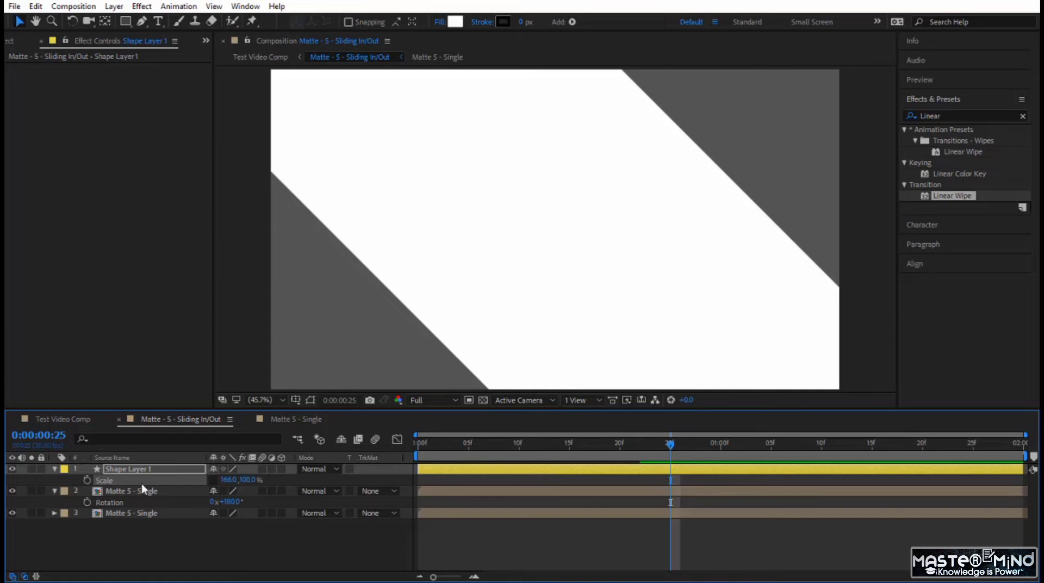
Keyframe the white rectangle layer's vertical scale from 0% at frame 25 to 203% at 0:00:01:10
{"action": "left_click", "coordinate": [87, 481]}
{"action": "left_click", "coordinate": [247, 480]}
{"action": "key", "text": "Return"}
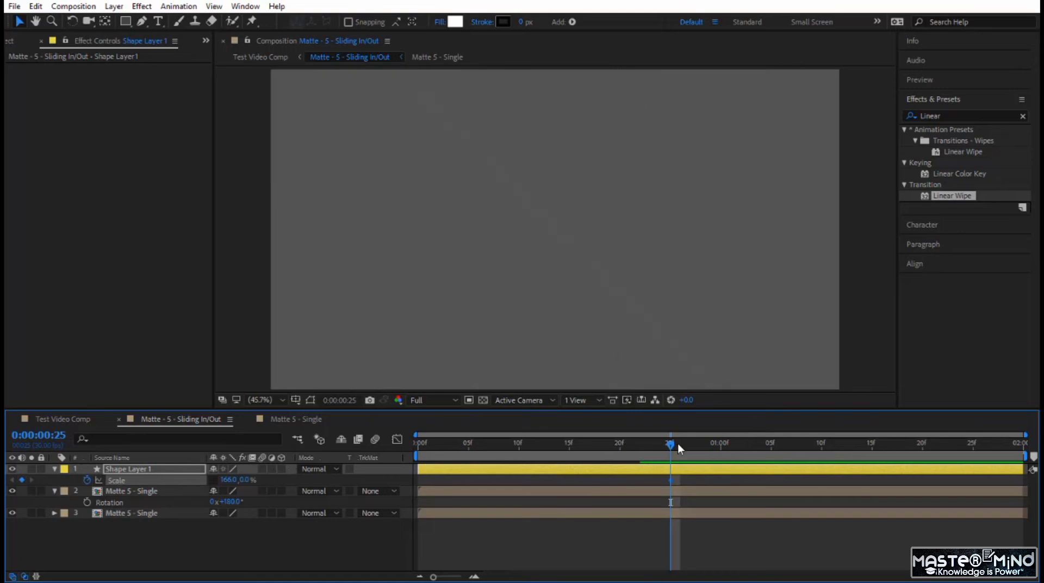
{"action": "left_click_drag", "start_coordinate": [679, 445], "coordinate": [820, 453]}
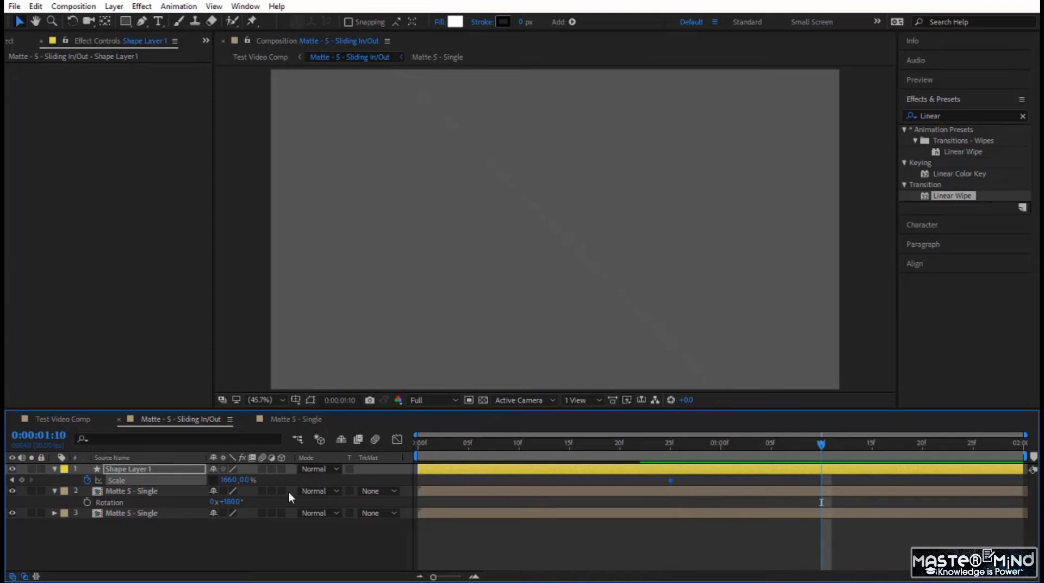
{"action": "left_click", "coordinate": [246, 480]}
{"action": "type", "text": "100"}
{"action": "key", "text": "Return"}
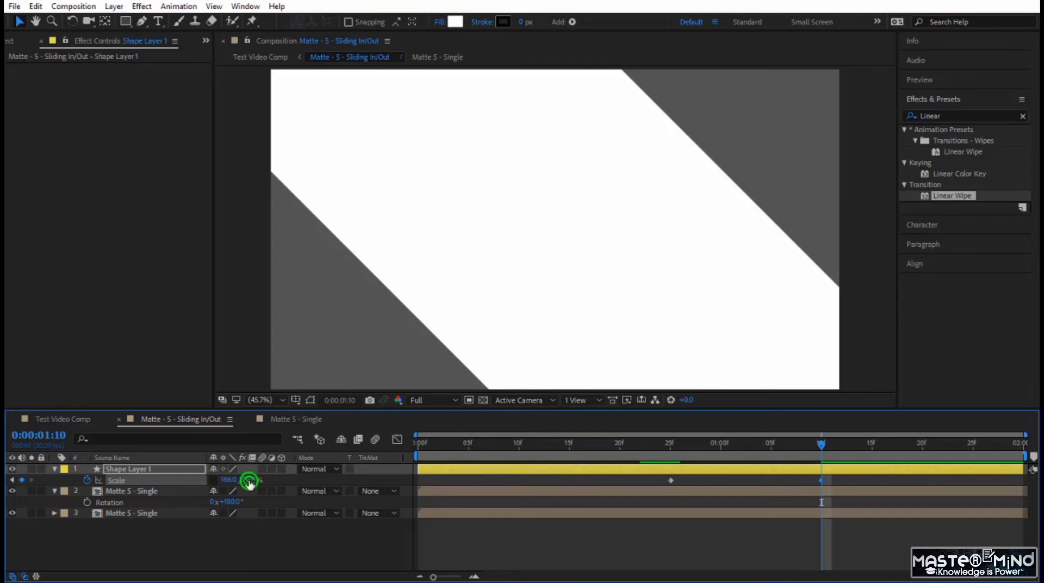
{"action": "left_click_drag", "start_coordinate": [250, 481], "coordinate": [322, 481]}
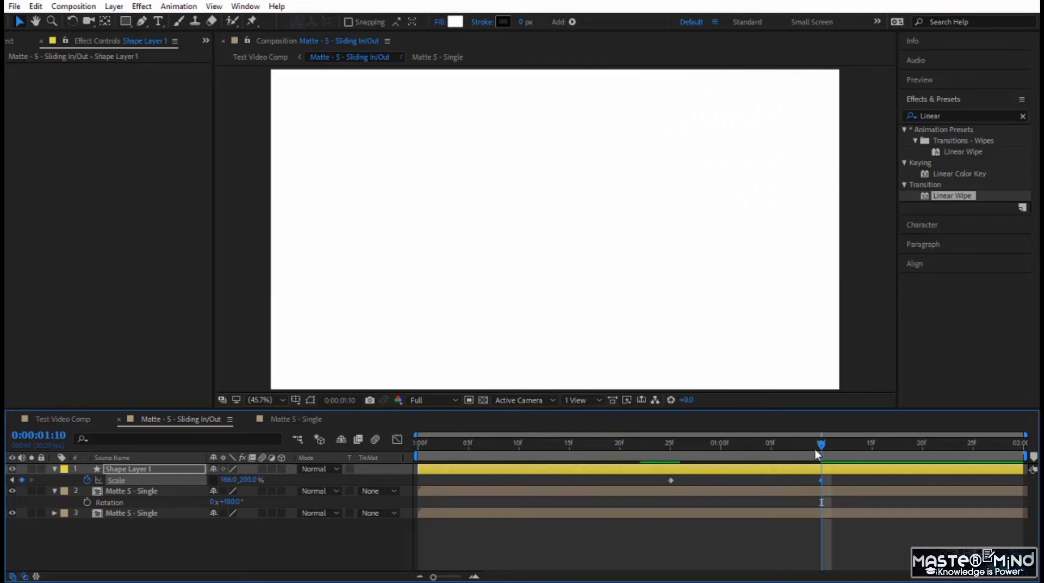
Check the frames around 0:00:01:10 and preview the whole matte animation from the first frame
{"action": "key", "text": "Page_Up"}
{"action": "left_click_drag", "start_coordinate": [815, 446], "coordinate": [827, 448]}
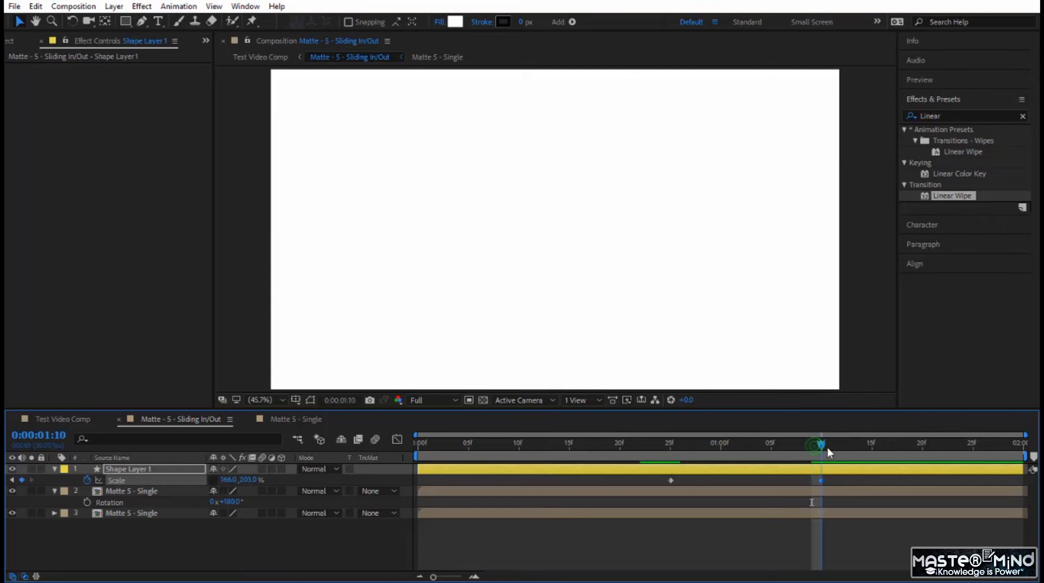
{"action": "key", "text": "Home"}
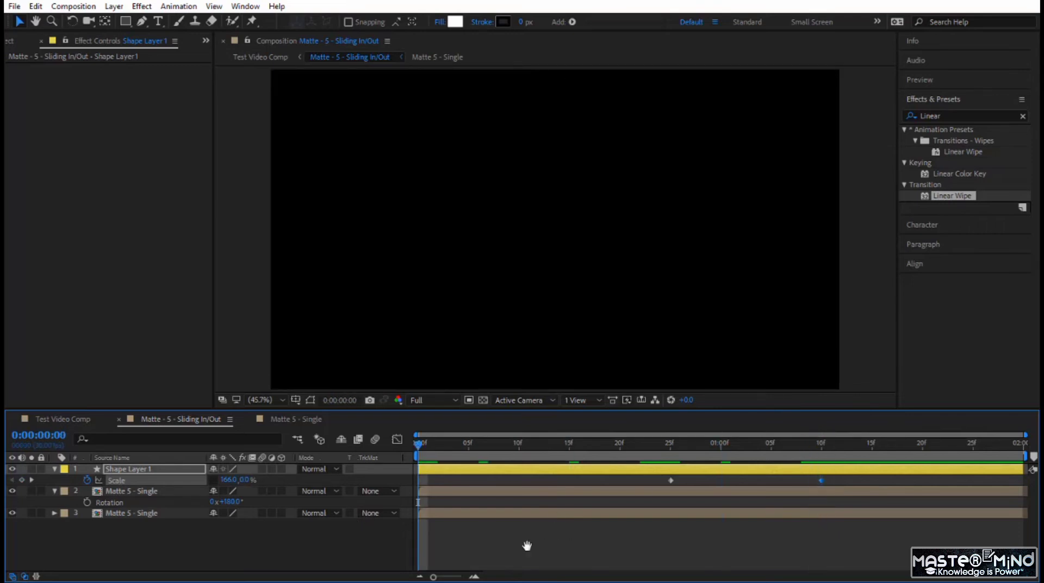
{"action": "key", "text": "space"}
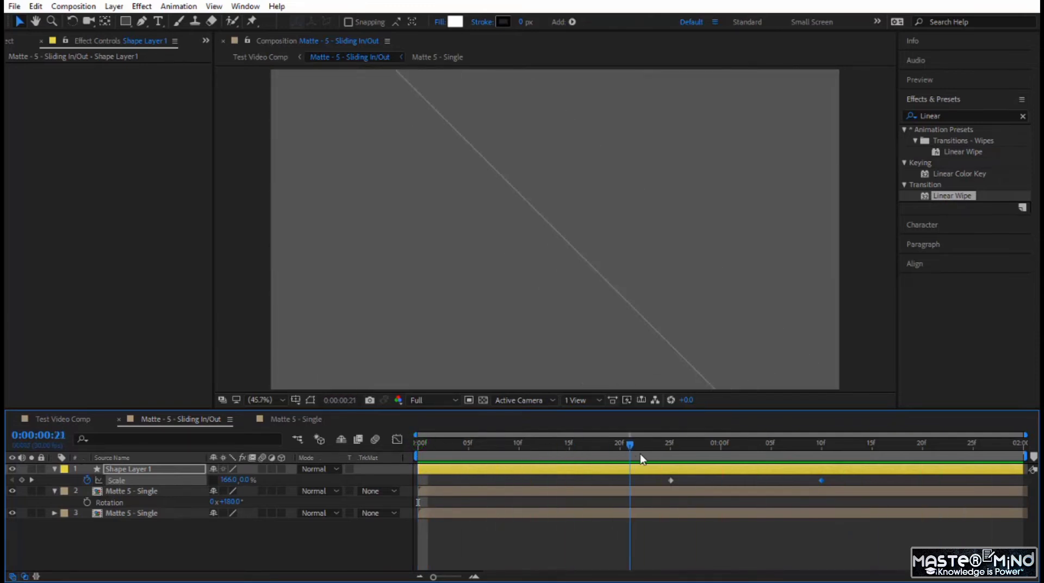
Open Test Video Comp and preview the matte transition between the two clips, scrubbing through its overlap around 0:00:03:10
{"action": "left_click", "coordinate": [56, 418]}
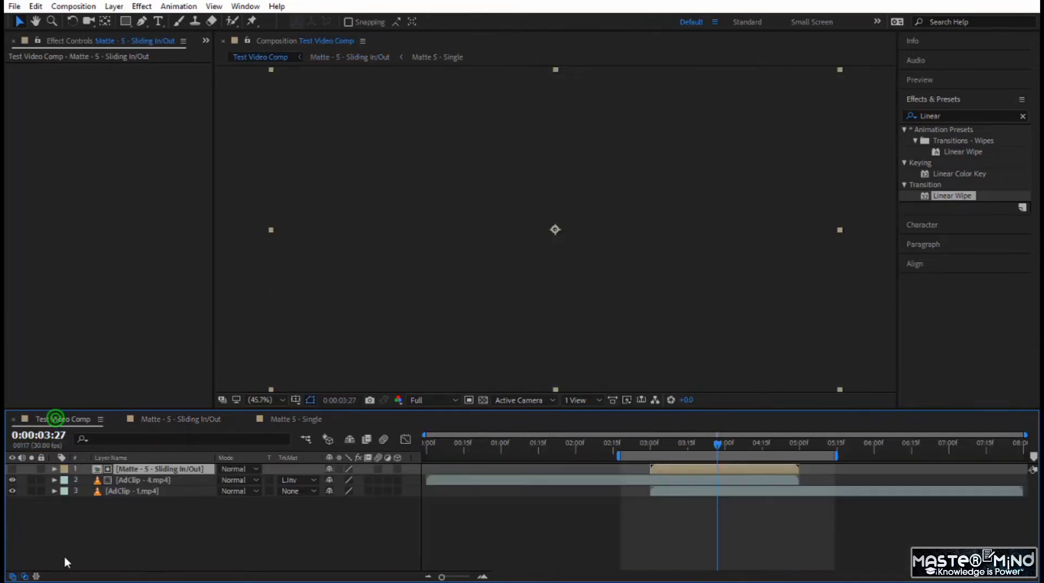
{"action": "left_click", "coordinate": [632, 444]}
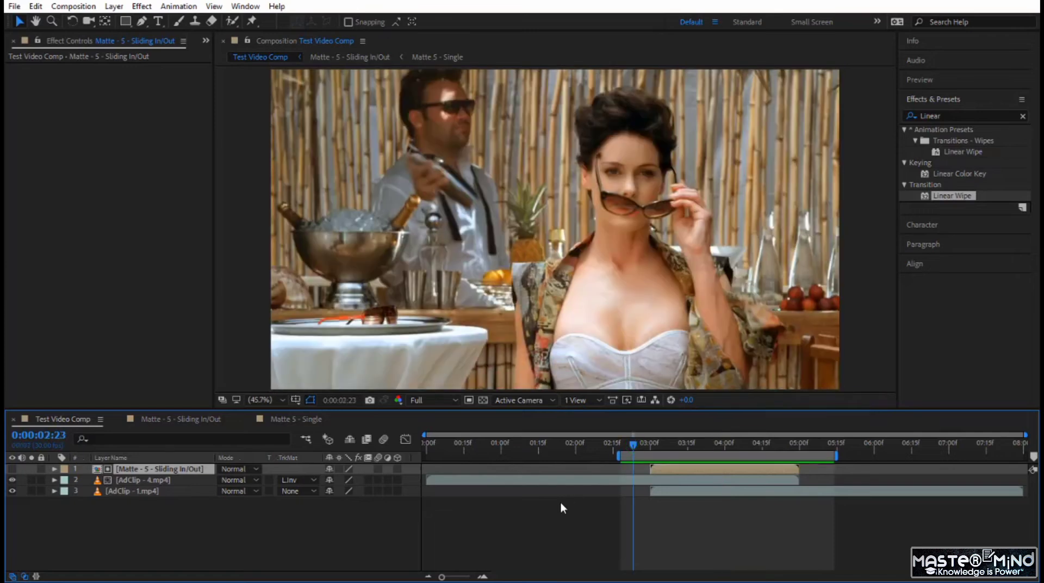
{"action": "key", "text": "space"}
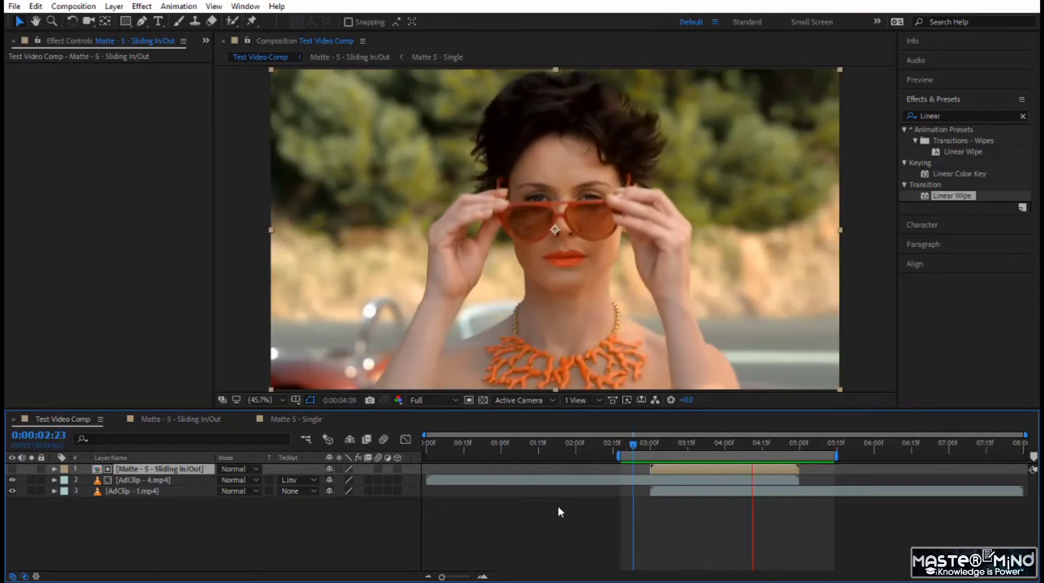
{"action": "left_click_drag", "start_coordinate": [632, 445], "coordinate": [683, 462]}
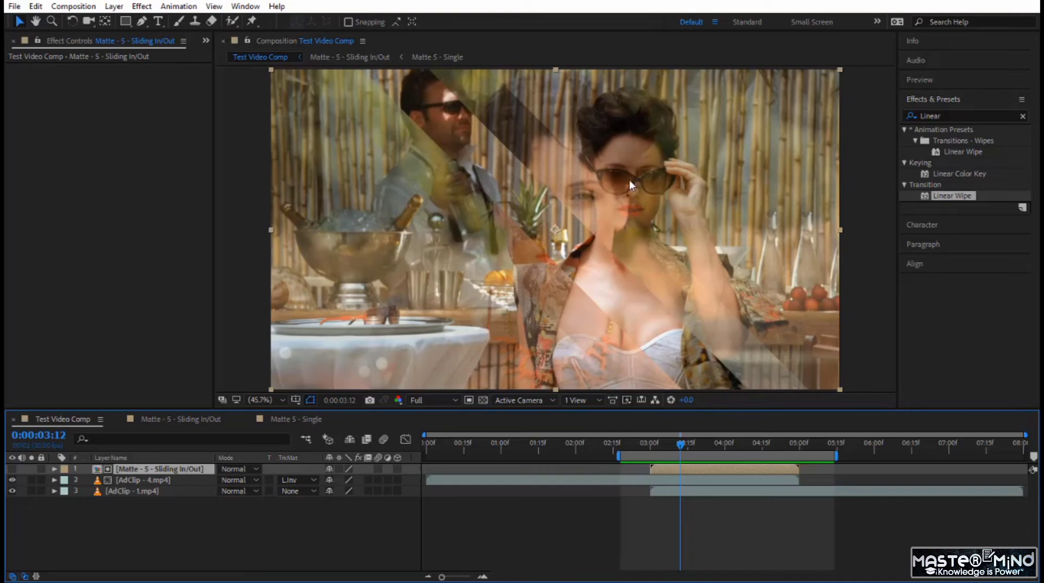
{"action": "key", "text": "space"}
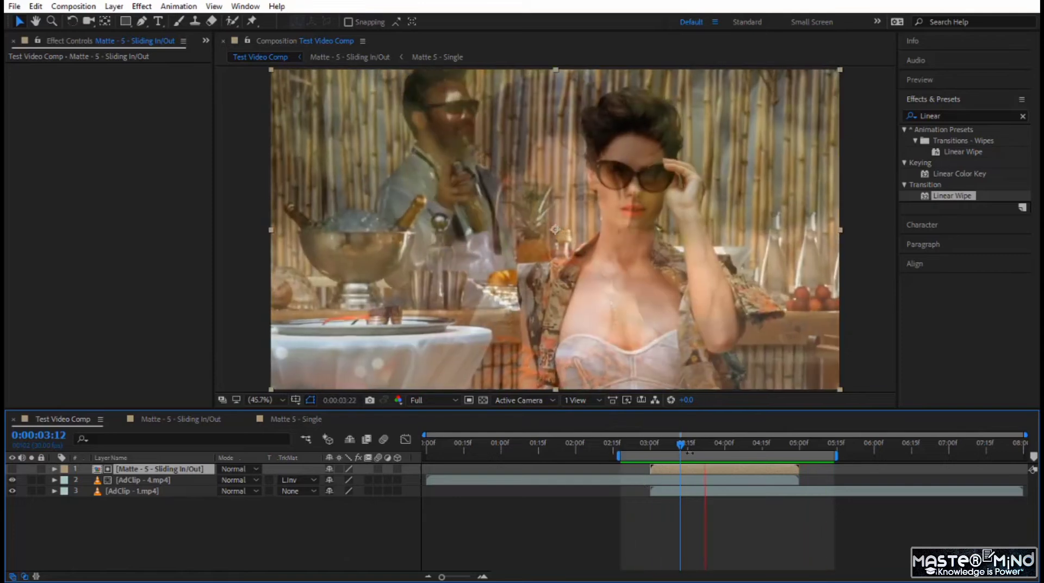
{"action": "left_click_drag", "start_coordinate": [645, 443], "coordinate": [675, 449]}
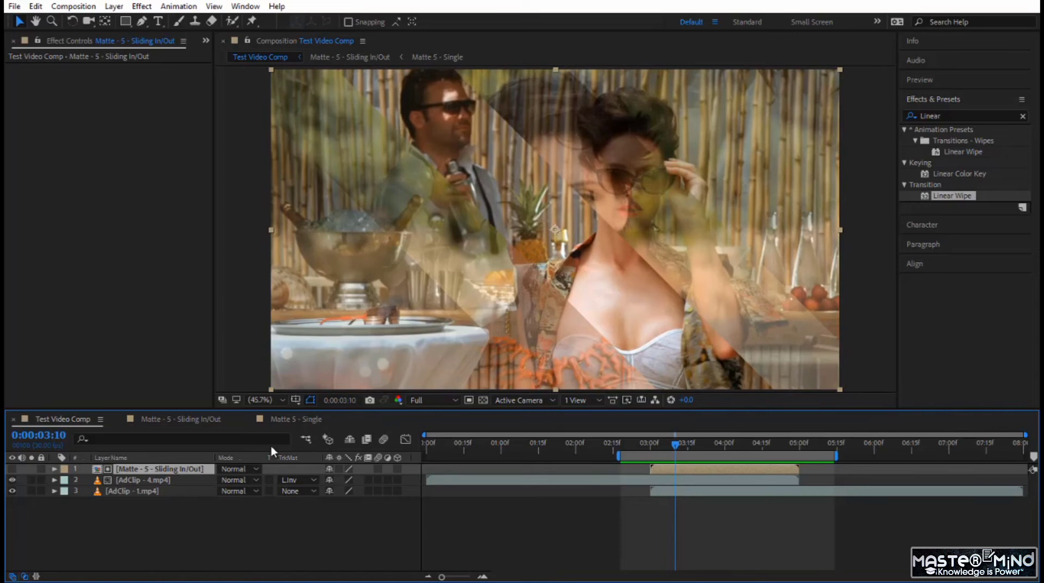
Try a Feather of 76 on Shape Layer 2's Linear Wipe in Matte 5 - Single, scrub through it, and undo the change
{"action": "left_click", "coordinate": [297, 421]}
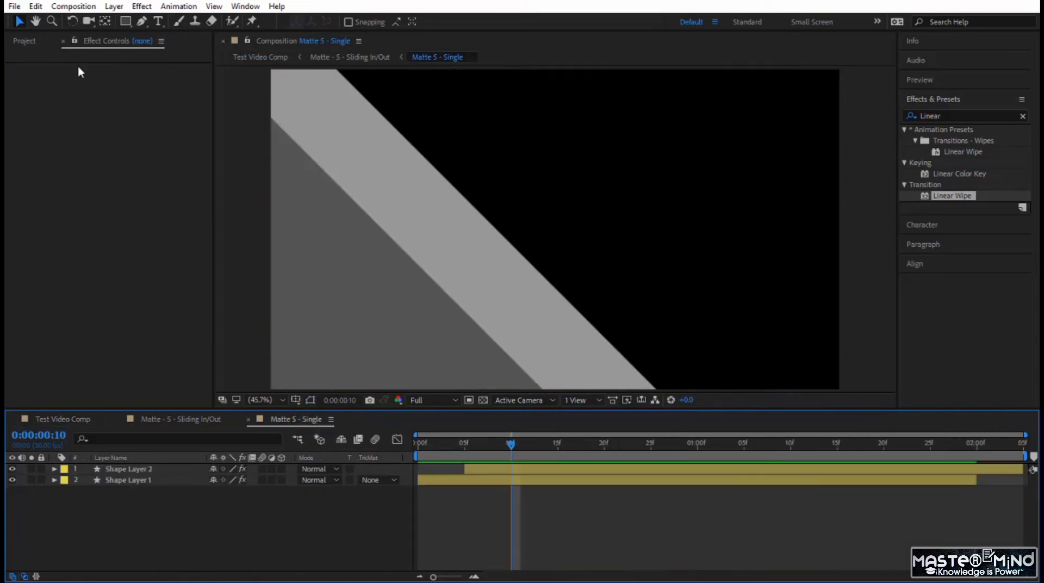
{"action": "left_click", "coordinate": [151, 469]}
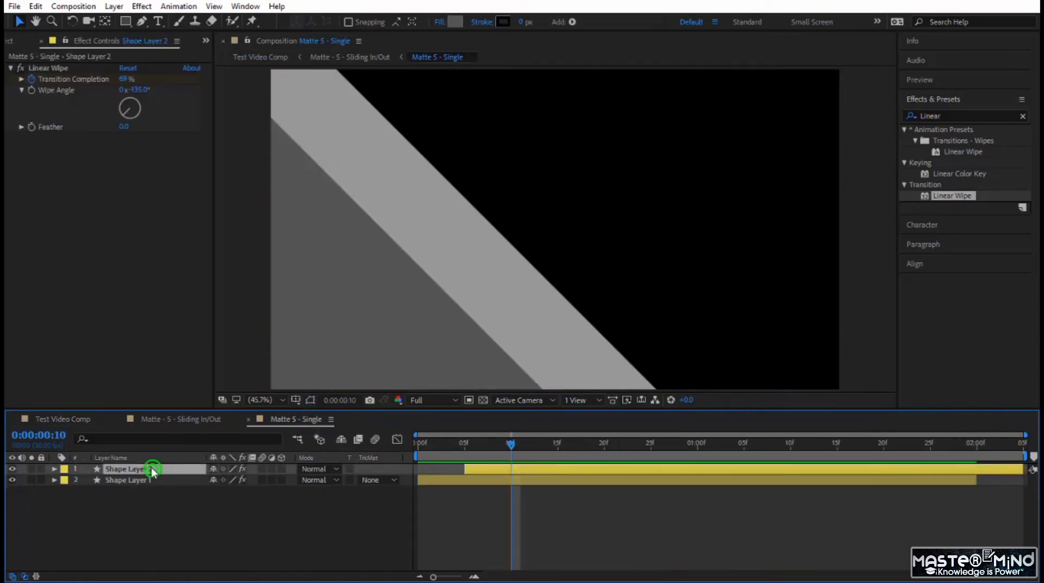
{"action": "left_click", "coordinate": [126, 131]}
{"action": "left_click_drag", "start_coordinate": [126, 131], "coordinate": [176, 131]}
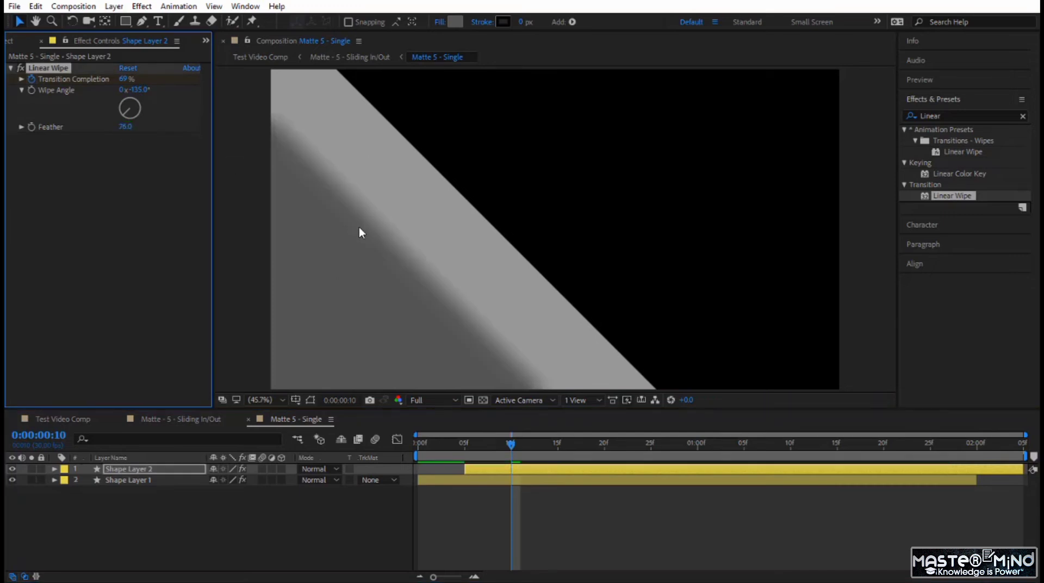
{"action": "left_click_drag", "start_coordinate": [509, 457], "coordinate": [654, 455]}
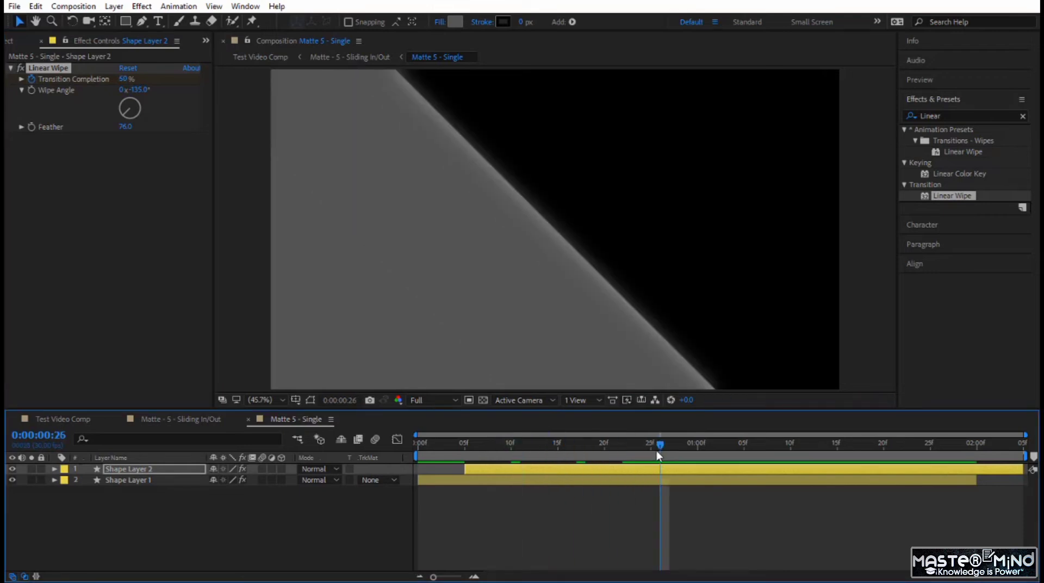
{"action": "key", "text": "ctrl+z"}
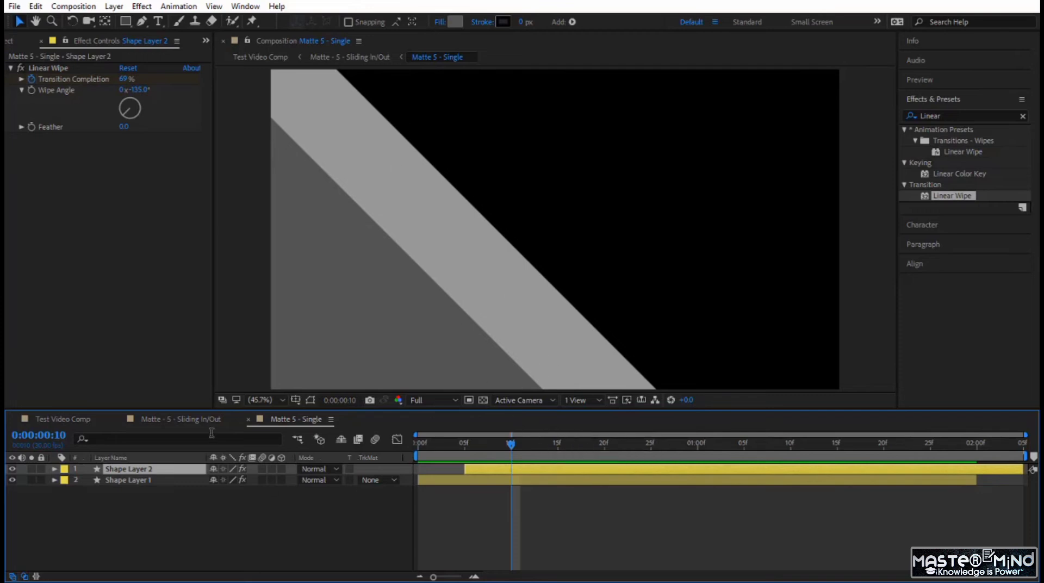
Return to Test Video Comp and preview the finished transition from just before the matte layer starts
{"action": "left_click", "coordinate": [58, 419]}
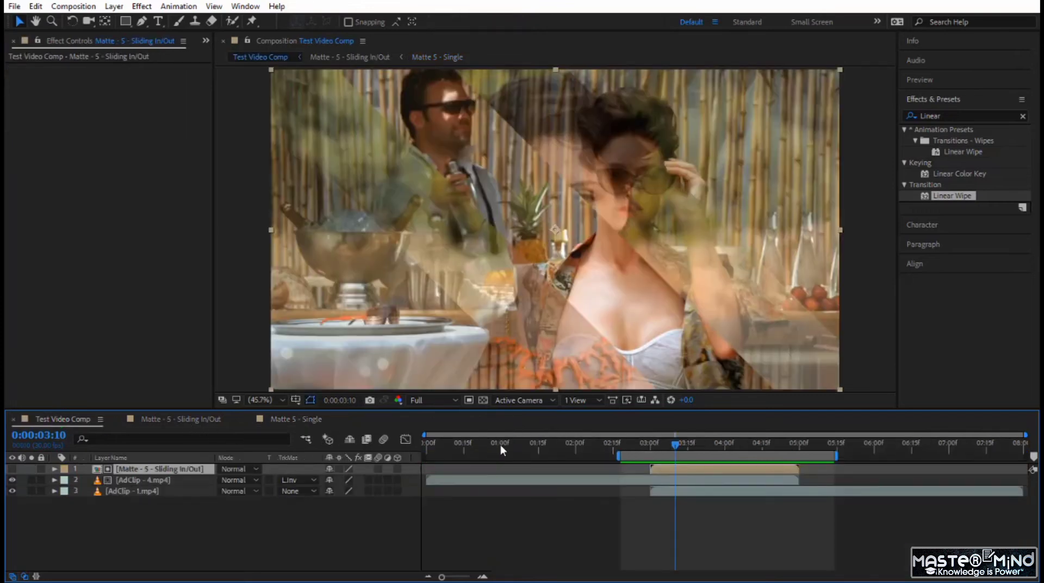
{"action": "left_click", "coordinate": [633, 446]}
{"action": "key", "text": "space"}
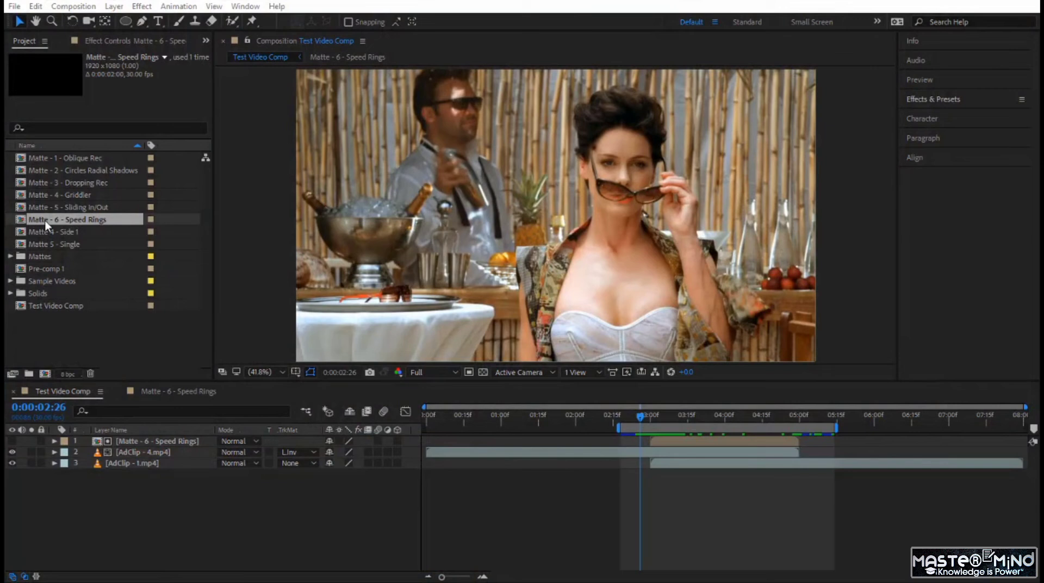
Open the Matte - 6 - Speed Rings composition and draw a circle about 508 px across near its centre
{"action": "left_click", "coordinate": [44, 220]}
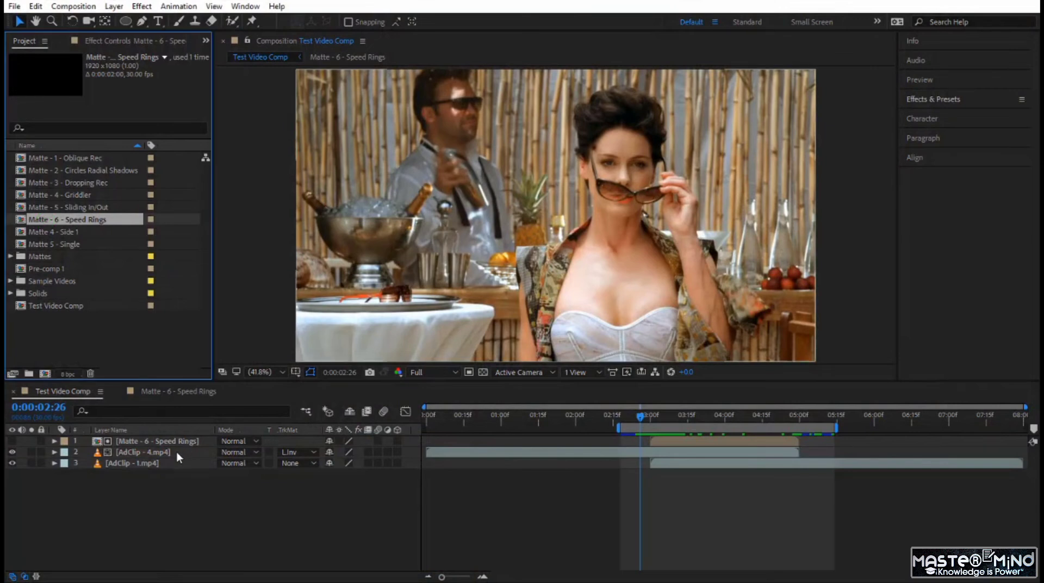
{"action": "left_click", "coordinate": [149, 442]}
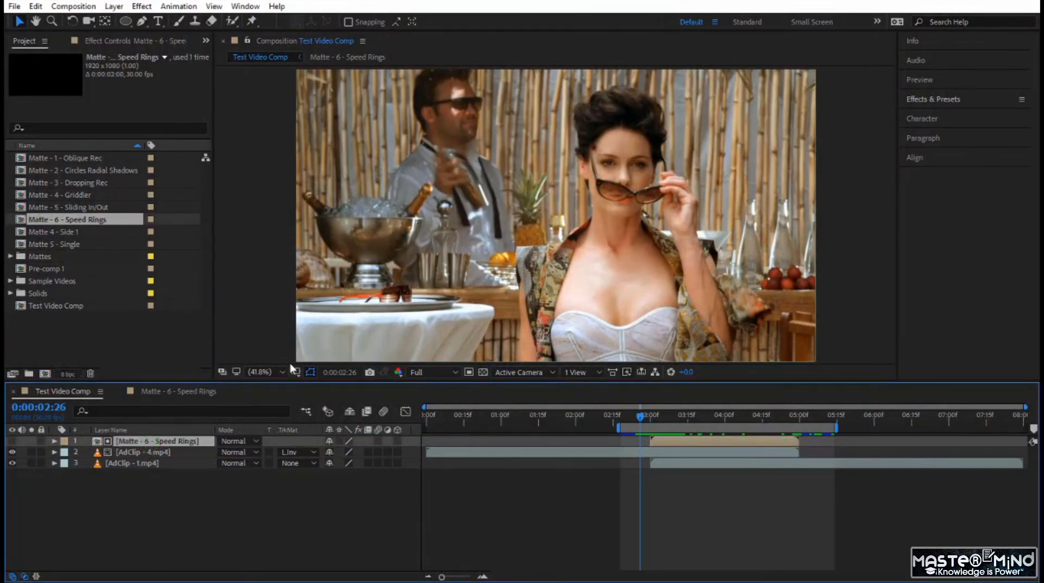
{"action": "double_click", "coordinate": [137, 441]}
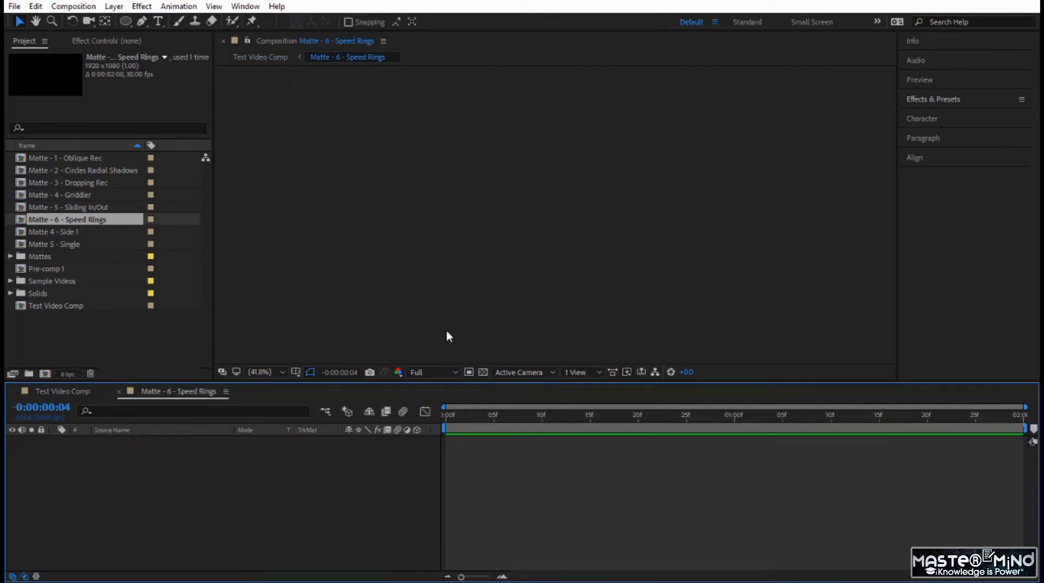
{"action": "left_click", "coordinate": [130, 23]}
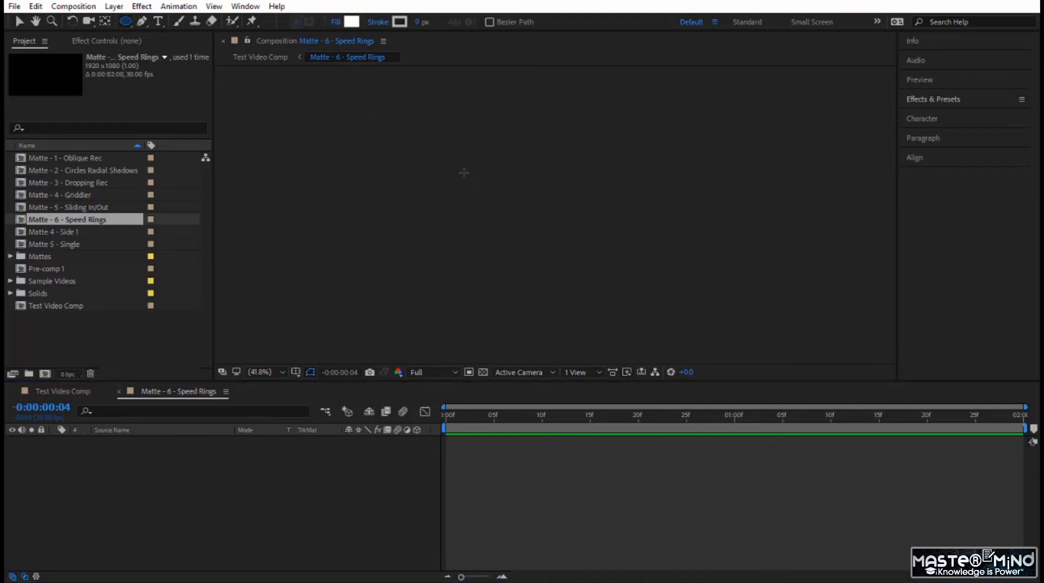
{"action": "left_click_drag", "start_coordinate": [457, 154], "coordinate": [595, 274]}
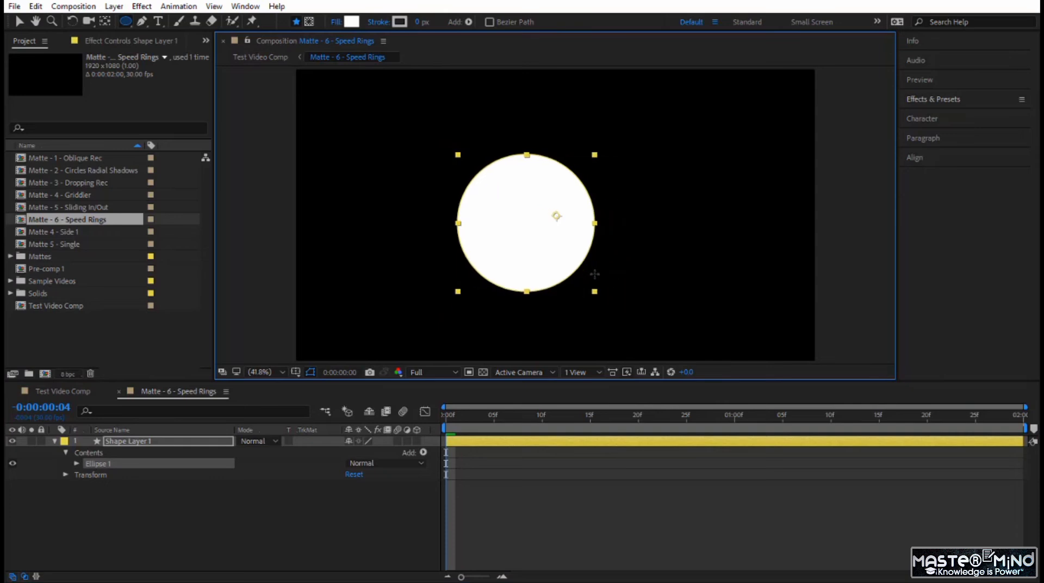
{"action": "key", "text": "Home"}
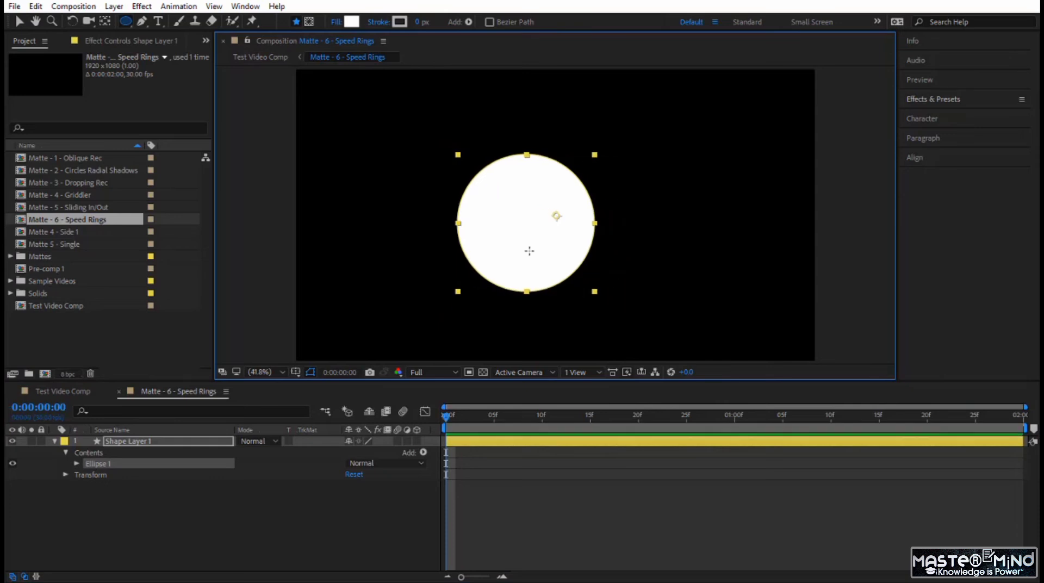
Centre Ellipse 1 in the frame by setting its own transform Position to 0, 0
{"action": "left_click", "coordinate": [76, 463]}
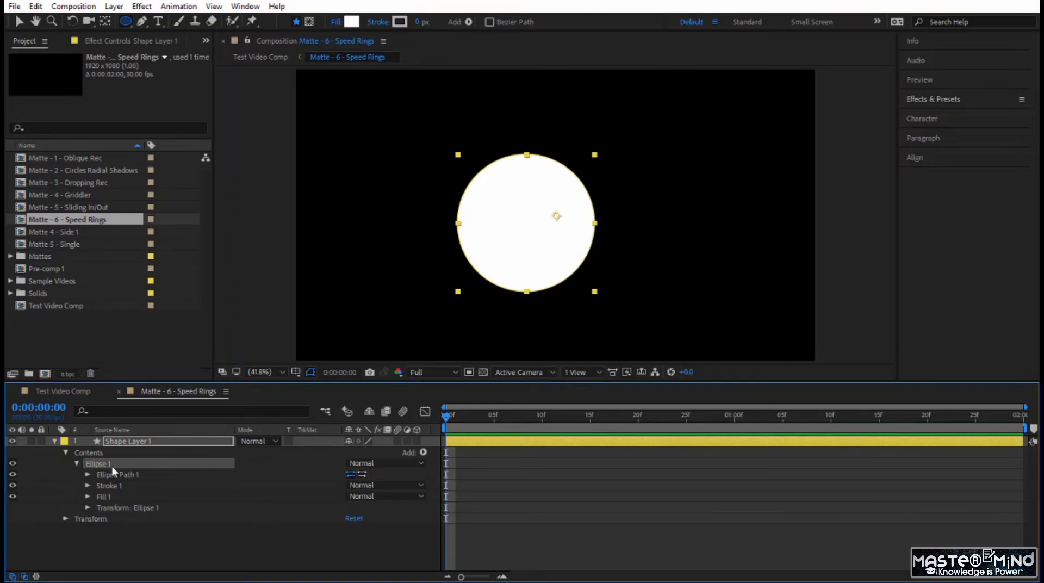
{"action": "left_click", "coordinate": [87, 507]}
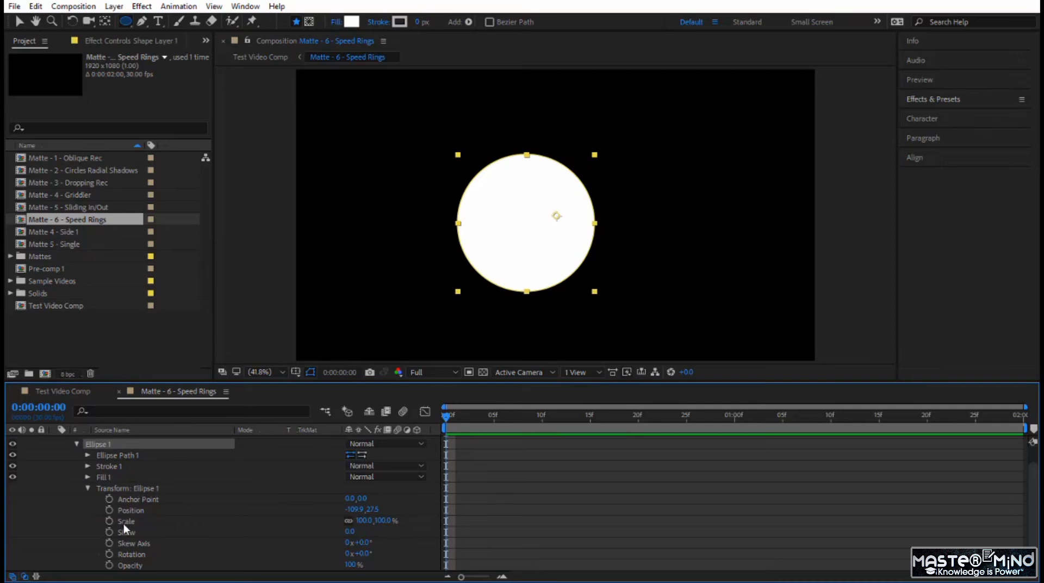
{"action": "left_click", "coordinate": [350, 510]}
{"action": "key", "text": "Tab"}
{"action": "type", "text": "0"}
{"action": "key", "text": "Return"}
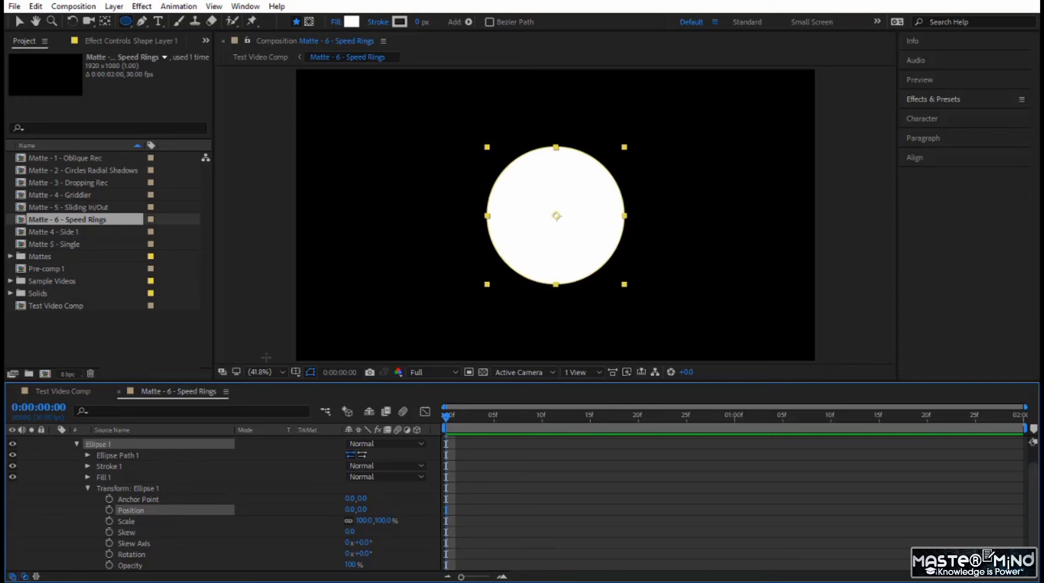
{"action": "scroll", "coordinate": [105, 468], "scroll_direction": "up", "scroll_amount": 1}
{"action": "left_click", "coordinate": [55, 441]}
Turn Shape Layer 1 into a ring with a fill of None and a 90 px stroke
{"action": "left_click", "coordinate": [133, 443]}
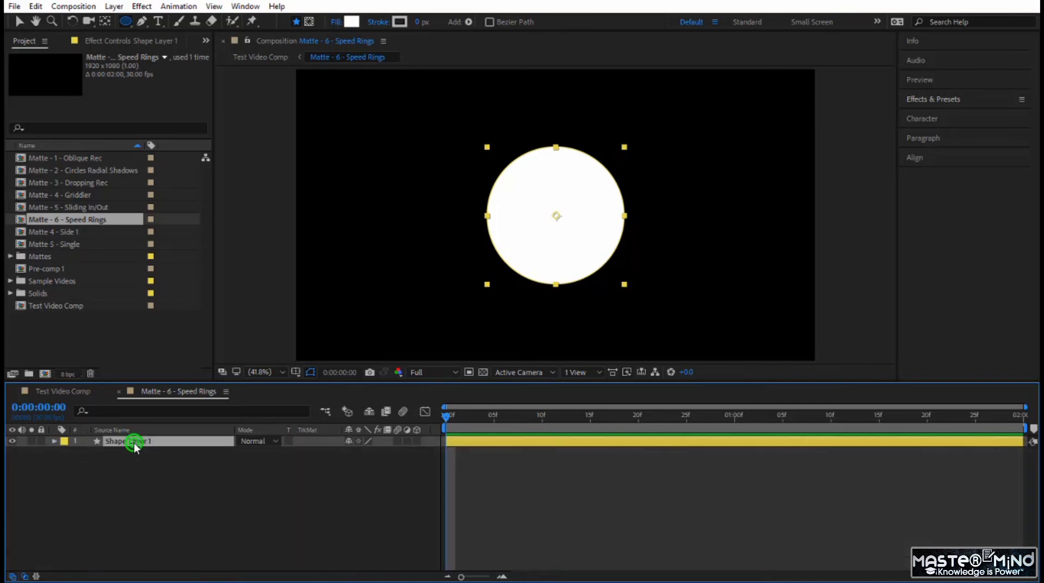
{"action": "left_click", "coordinate": [336, 22]}
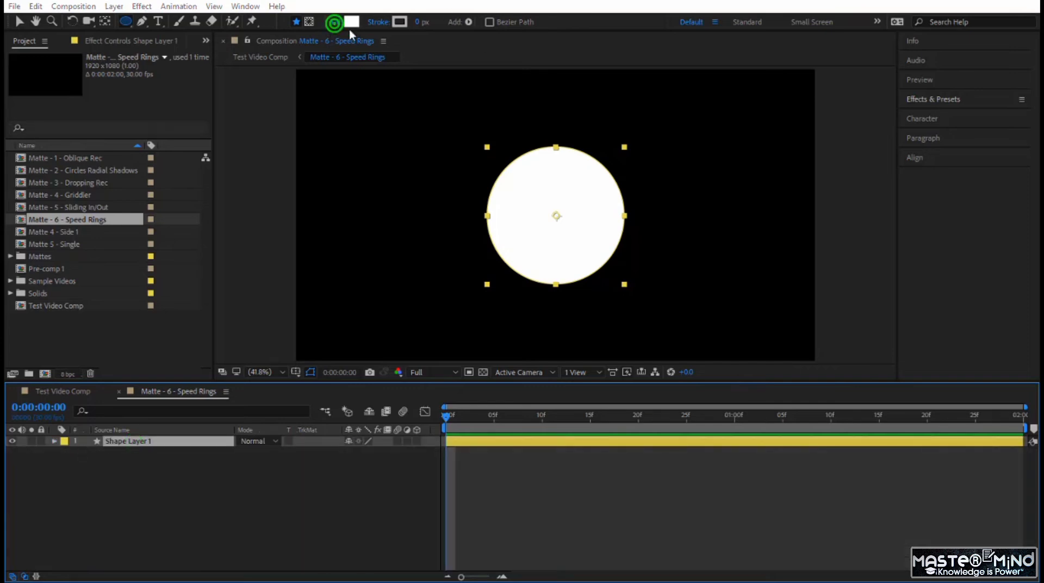
{"action": "left_click", "coordinate": [220, 183]}
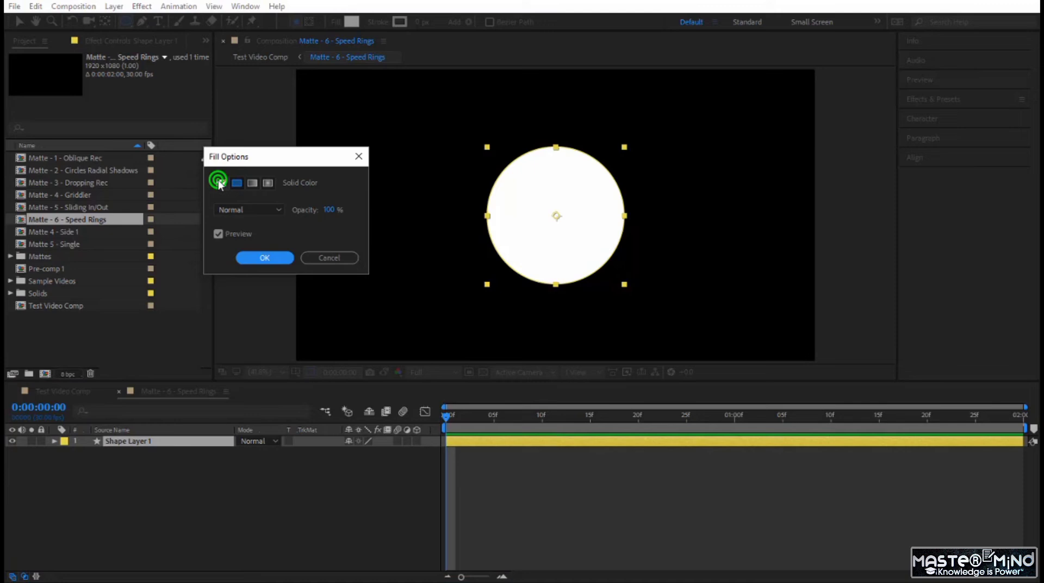
{"action": "left_click", "coordinate": [261, 257]}
{"action": "left_click_drag", "start_coordinate": [421, 22], "coordinate": [484, 30]}
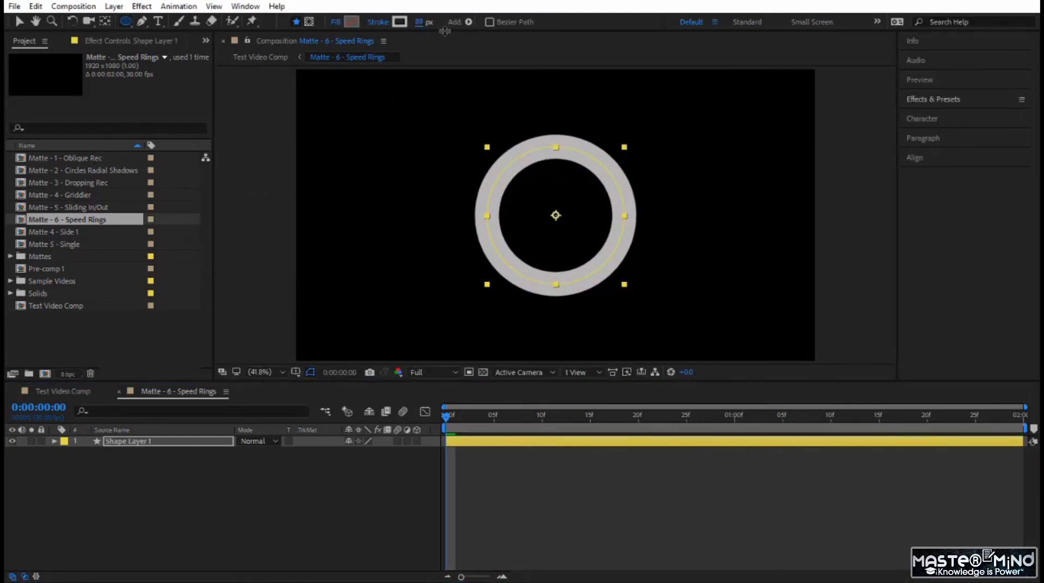
{"action": "left_click", "coordinate": [417, 24]}
{"action": "type", "text": "90"}
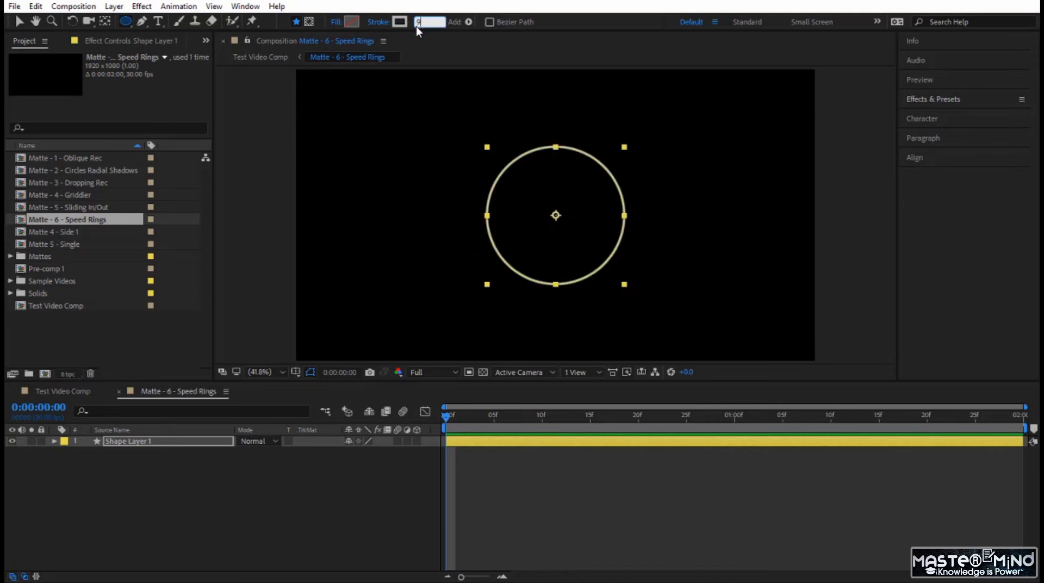
{"action": "key", "text": "Return"}
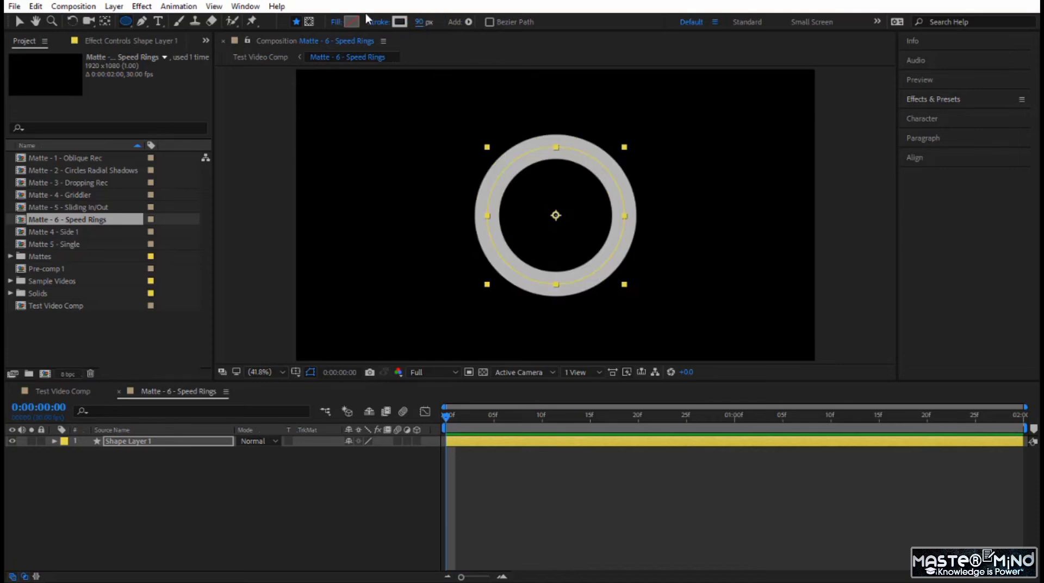
Change the ring's stroke colour to a dark grey
{"action": "left_click", "coordinate": [401, 23]}
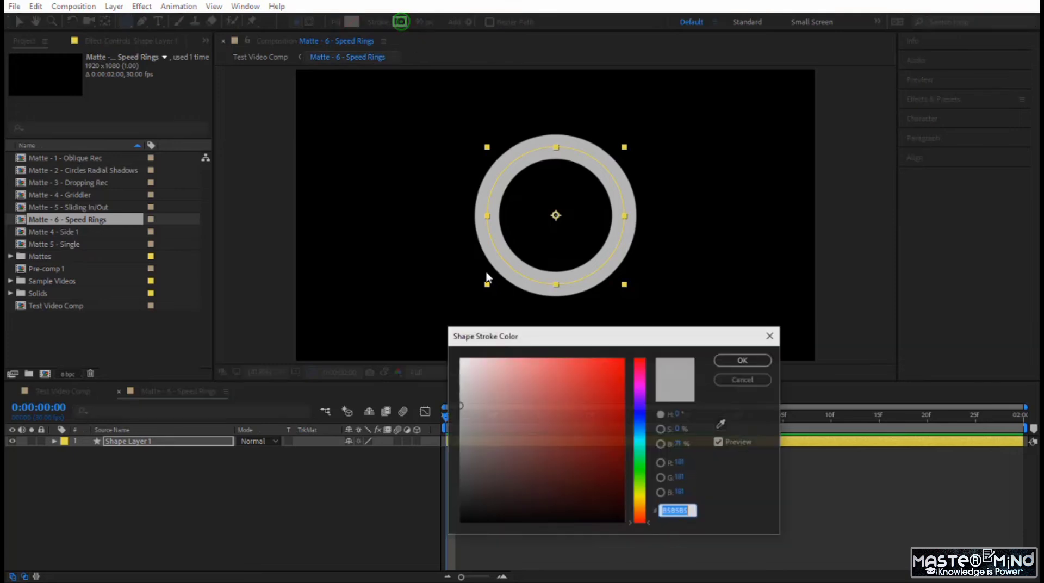
{"action": "mouse_move", "coordinate": [508, 392]}
{"action": "left_mouse_down"}
{"action": "mouse_move", "coordinate": [460, 415]}
{"action": "mouse_move", "coordinate": [459, 466]}
{"action": "left_mouse_up"}
{"action": "left_click", "coordinate": [727, 359]}
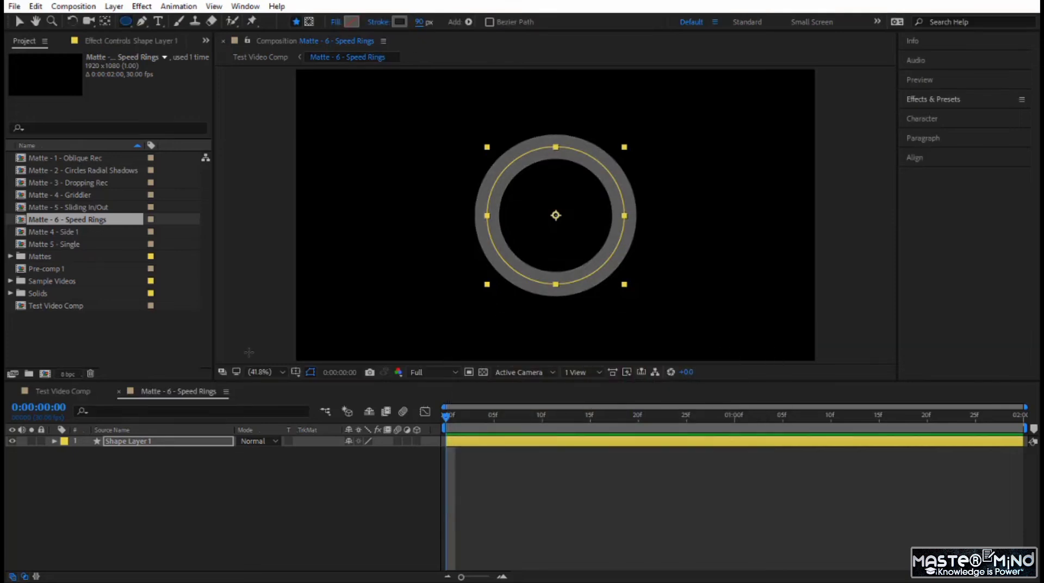
Try scaling Shape Layer 1 to 171% in its layer transform and reset the transform
{"action": "left_click", "coordinate": [182, 445]}
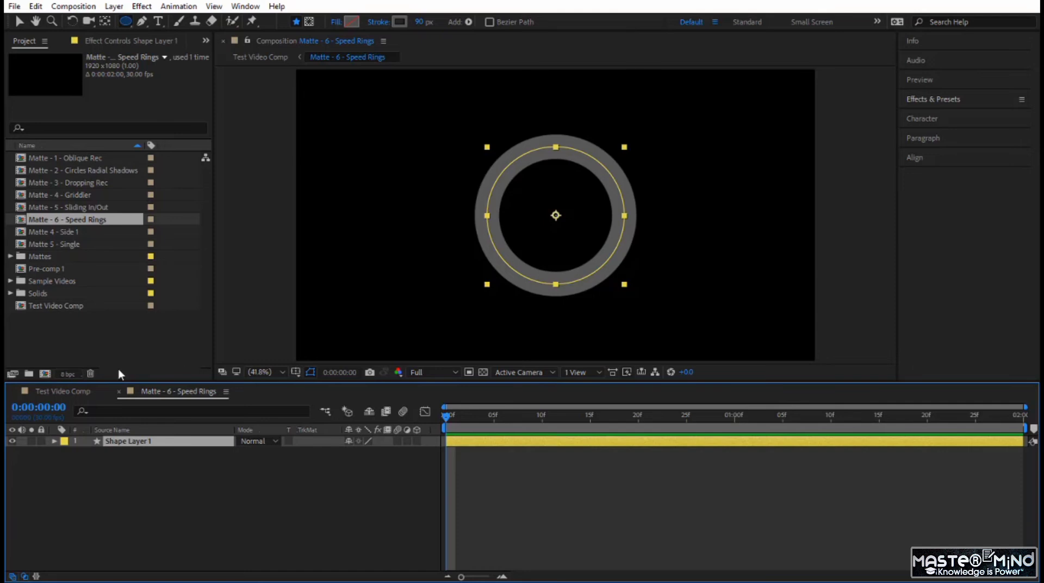
{"action": "left_click", "coordinate": [55, 441]}
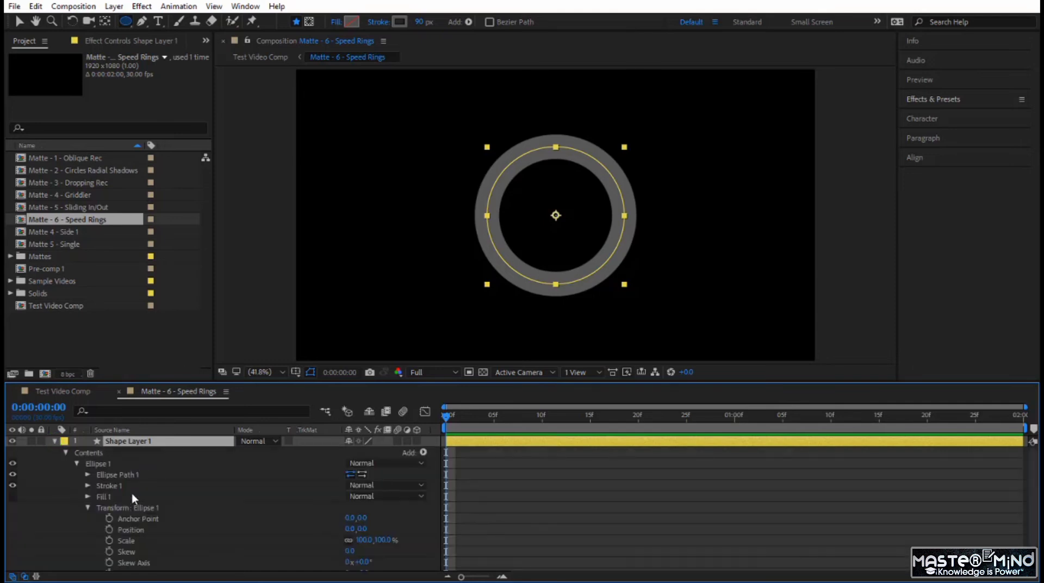
{"action": "left_click", "coordinate": [89, 508]}
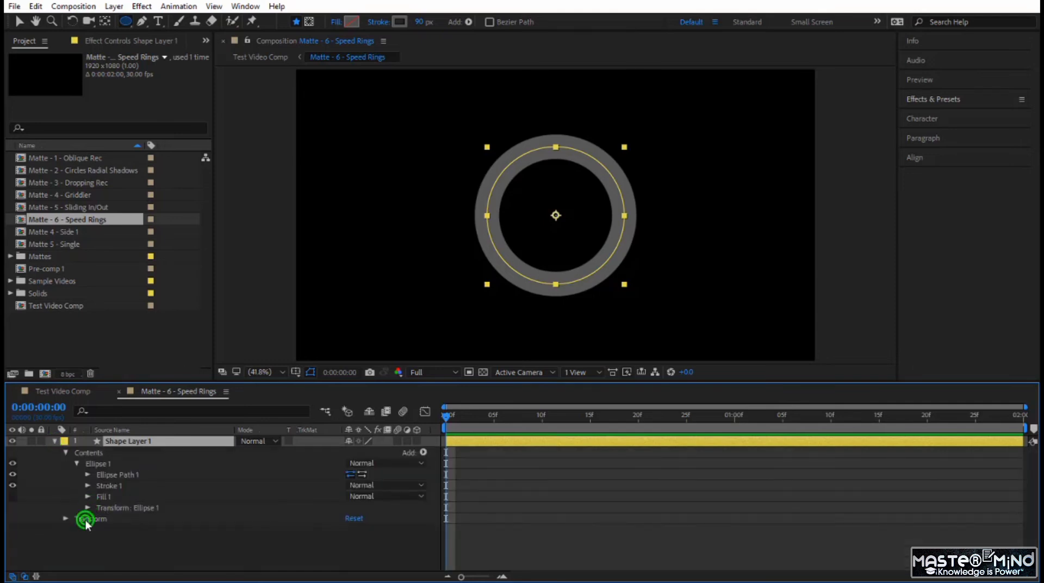
{"action": "left_click", "coordinate": [86, 520]}
{"action": "left_click", "coordinate": [66, 519]}
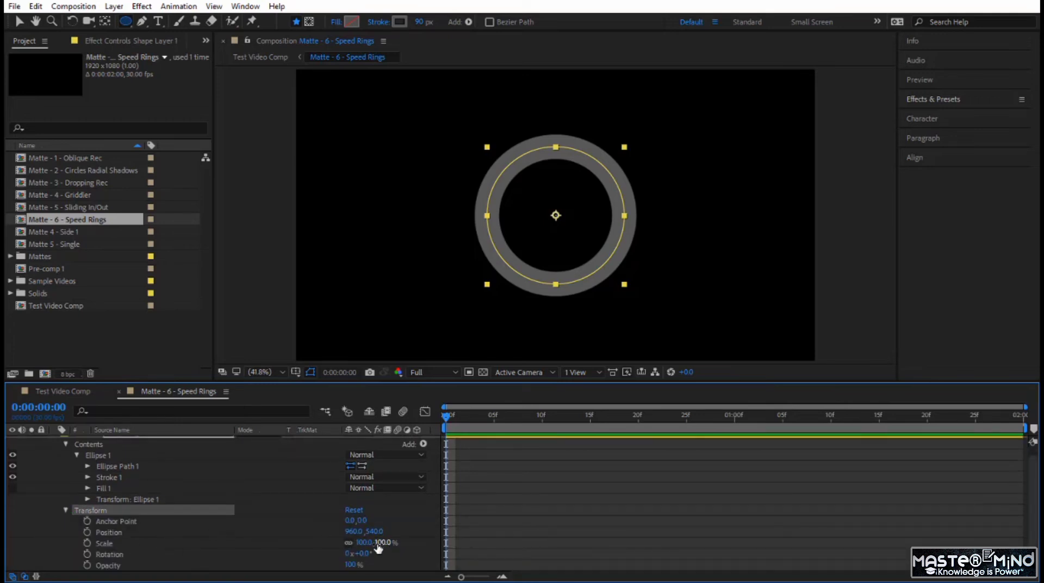
{"action": "left_click_drag", "start_coordinate": [380, 541], "coordinate": [427, 539]}
{"action": "left_click", "coordinate": [355, 511]}
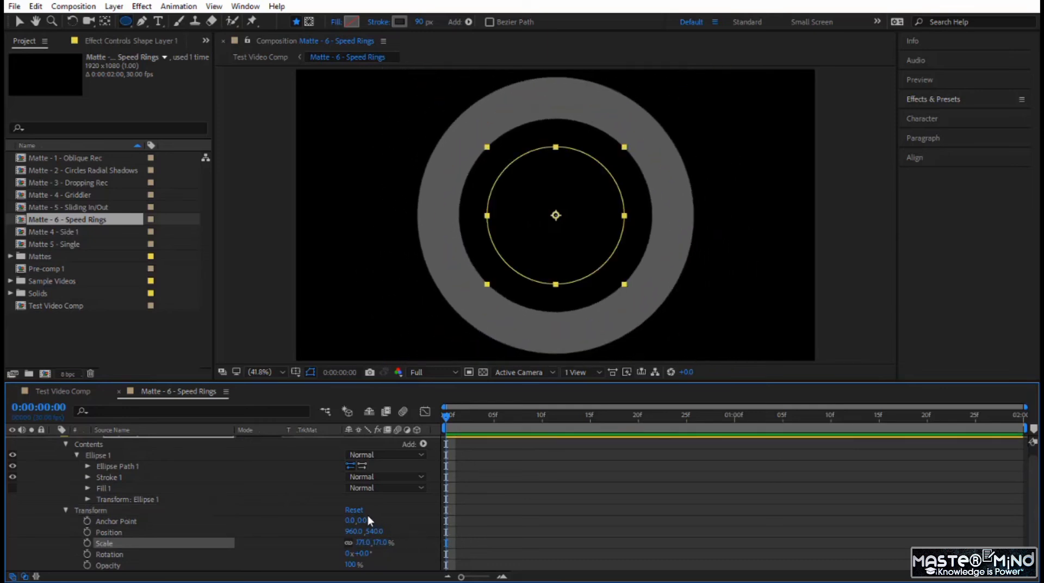
Add keyframes at 0:00:00:00 for Ellipse Path 1's Size and Stroke 1's Stroke Width
{"action": "left_click", "coordinate": [87, 467]}
{"action": "left_click", "coordinate": [110, 477]}
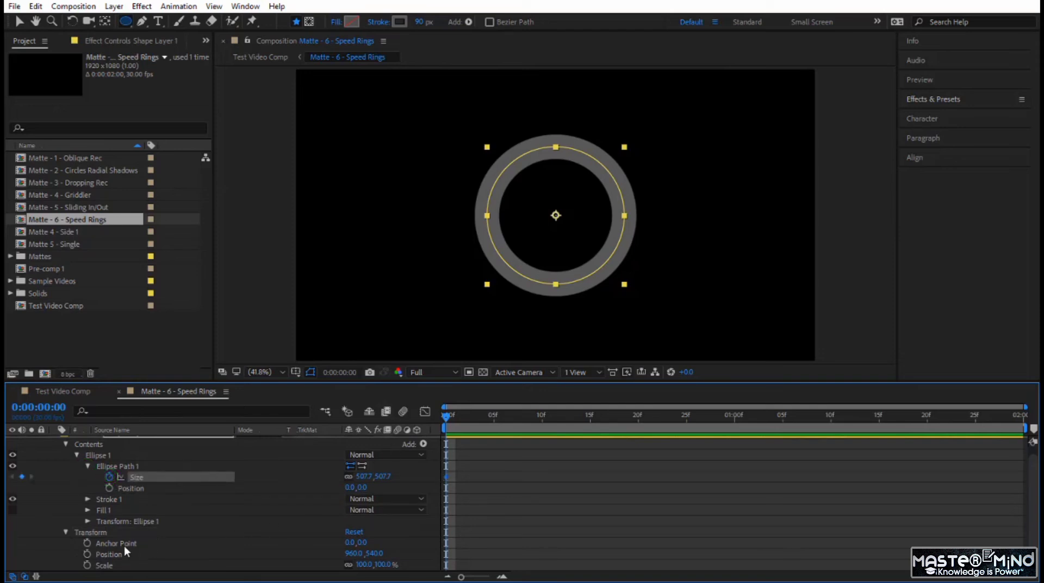
{"action": "left_click", "coordinate": [87, 499]}
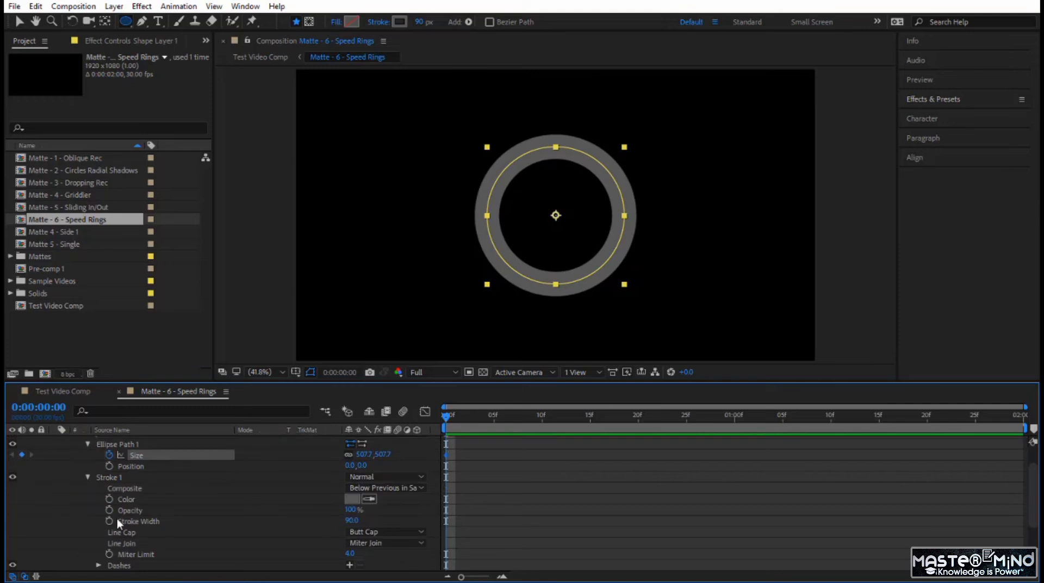
{"action": "left_click", "coordinate": [109, 521]}
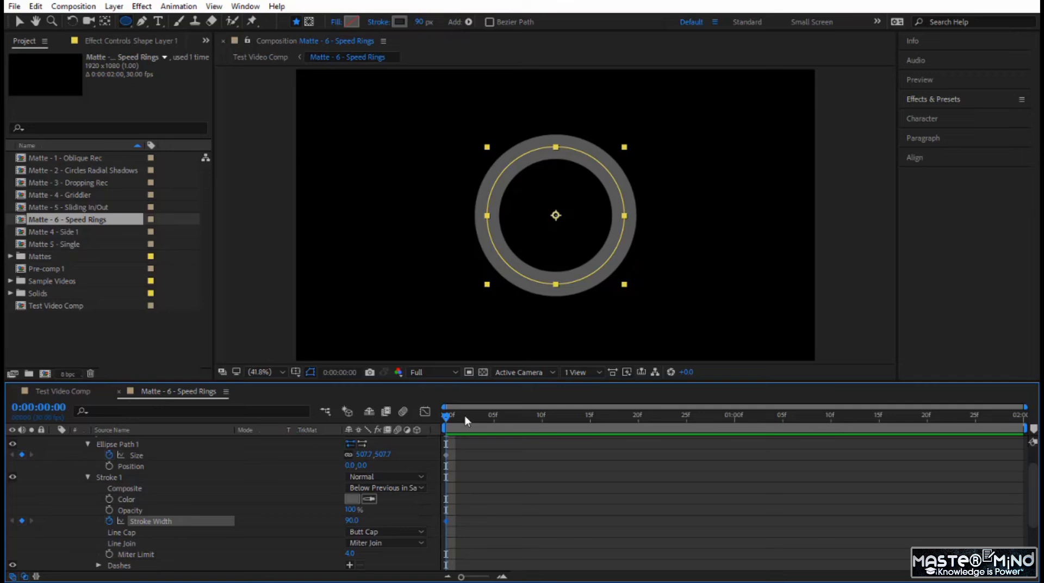
Set Ellipse Path 1's Size to 0 at the first frame
{"action": "scroll", "coordinate": [256, 493], "scroll_direction": "up", "scroll_amount": 1}
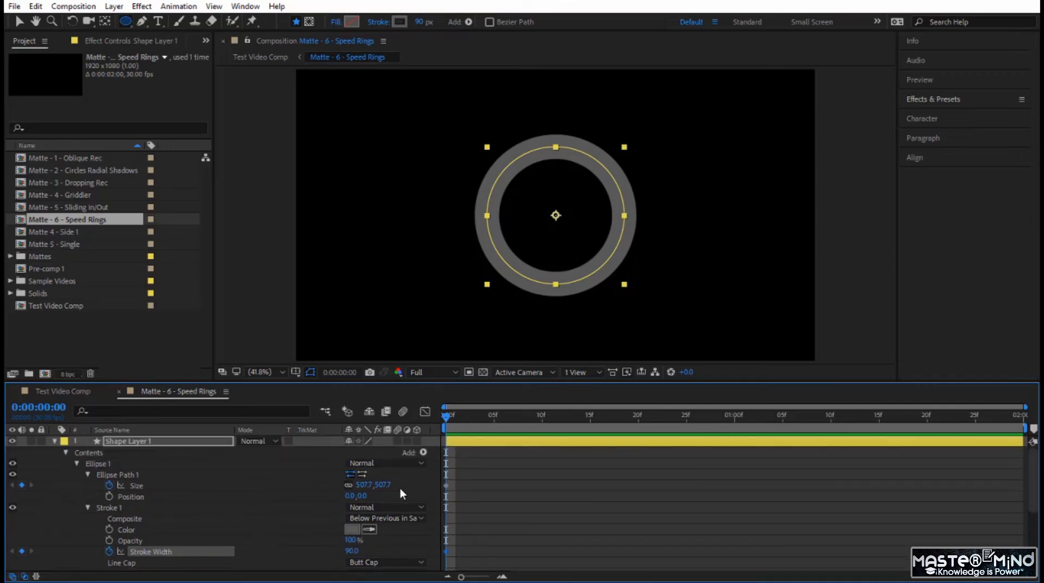
{"action": "left_click", "coordinate": [384, 485]}
{"action": "key", "text": "Return"}
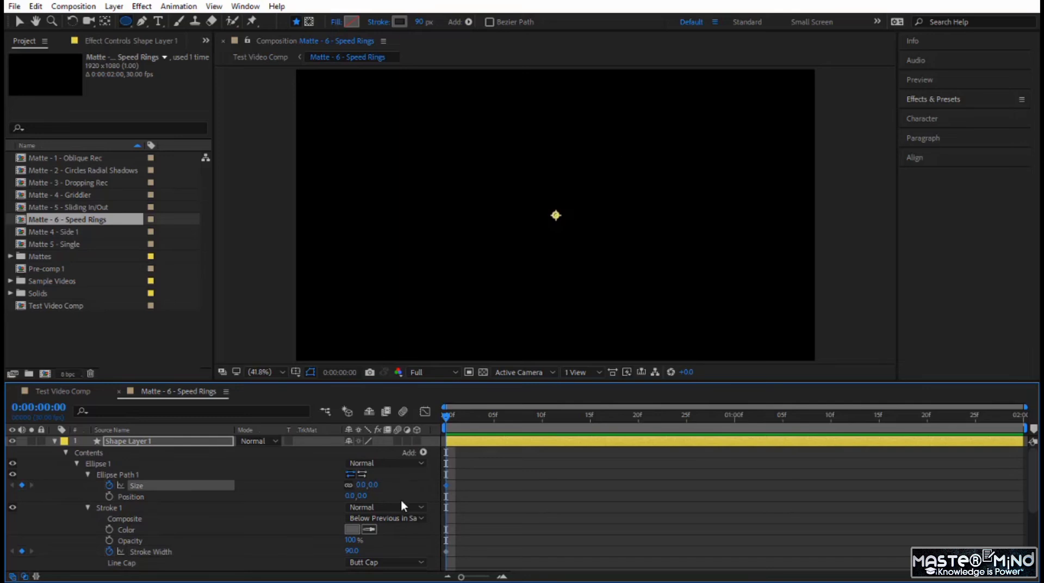
Enlarge Ellipse Path 1's Size to 2350 at 0:00:00:20 so the ring expands past the frame edges
{"action": "left_click_drag", "start_coordinate": [447, 420], "coordinate": [636, 434]}
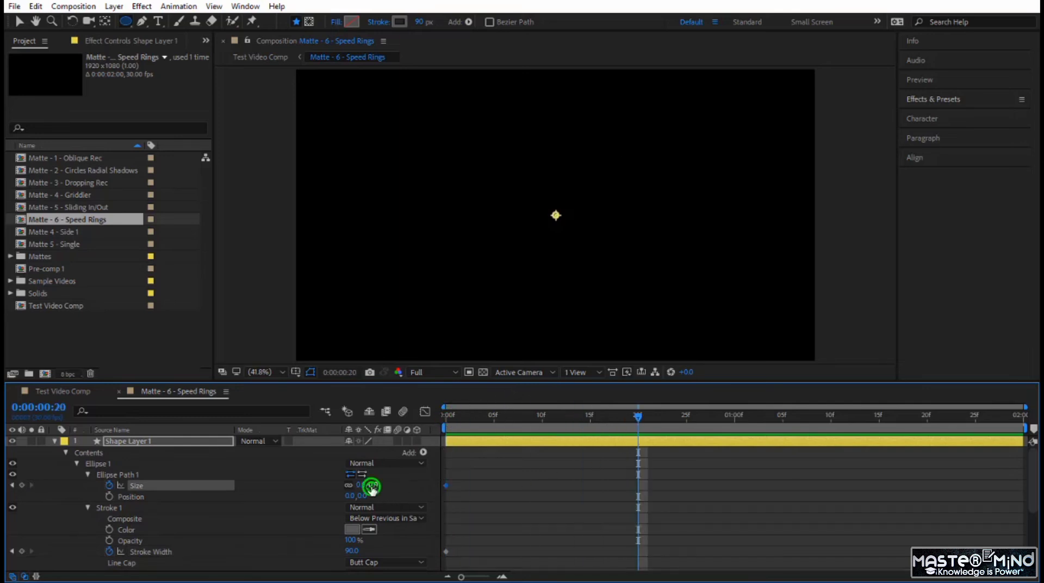
{"action": "left_click_drag", "start_coordinate": [372, 487], "coordinate": [644, 512]}
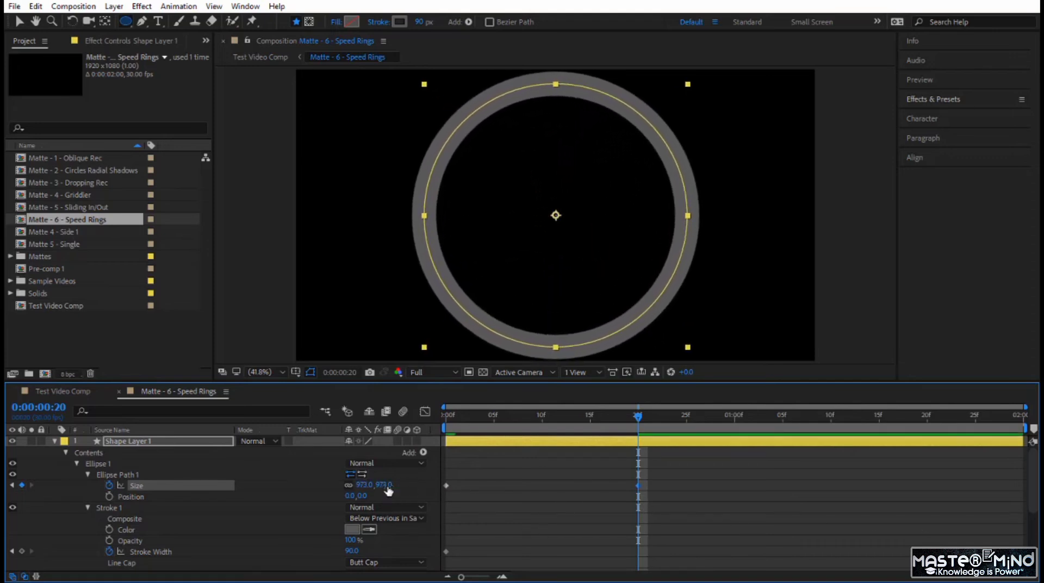
{"action": "left_click_drag", "start_coordinate": [385, 485], "coordinate": [471, 519]}
{"action": "mouse_move", "coordinate": [389, 487]}
{"action": "left_mouse_down"}
{"action": "mouse_move", "coordinate": [577, 490]}
{"action": "mouse_move", "coordinate": [718, 506]}
{"action": "mouse_move", "coordinate": [753, 524]}
{"action": "mouse_move", "coordinate": [721, 524]}
{"action": "left_mouse_up"}
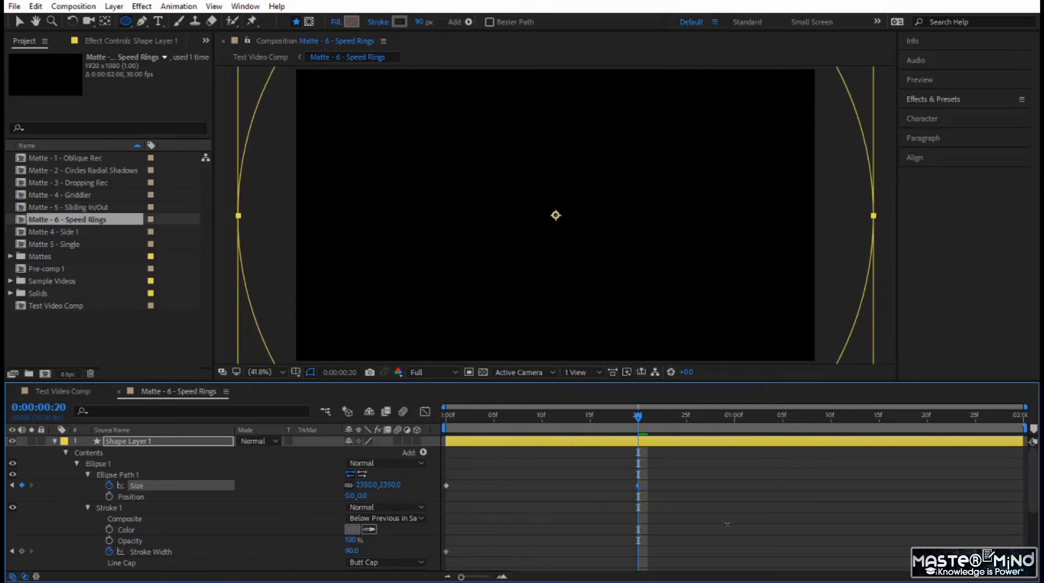
Set Stroke 1's Stroke Width to 20 at 0:00:00:20
{"action": "scroll", "coordinate": [163, 457], "scroll_direction": "down", "scroll_amount": 5}
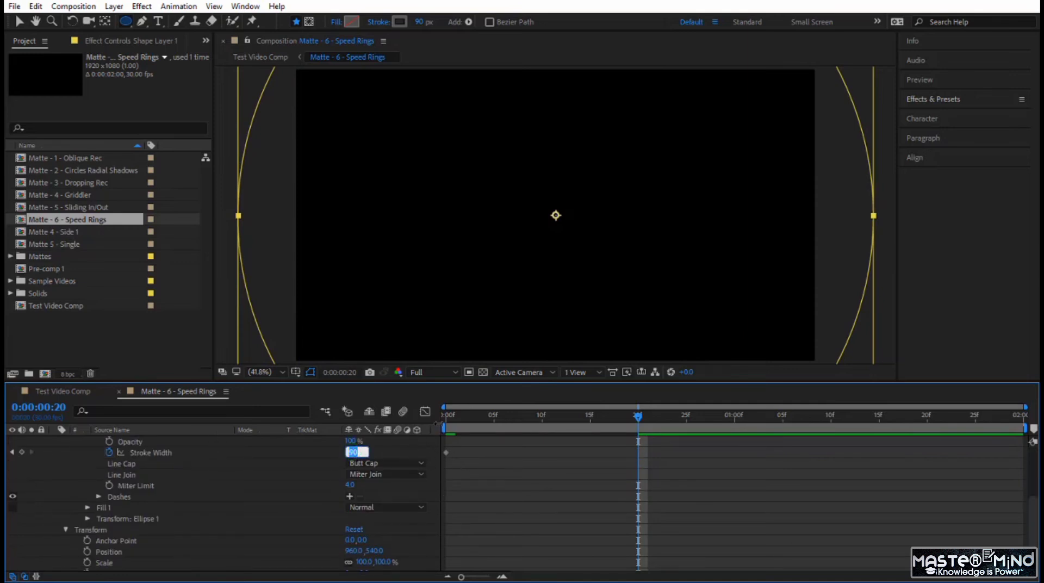
{"action": "type", "text": "20"}
{"action": "key", "text": "Return"}
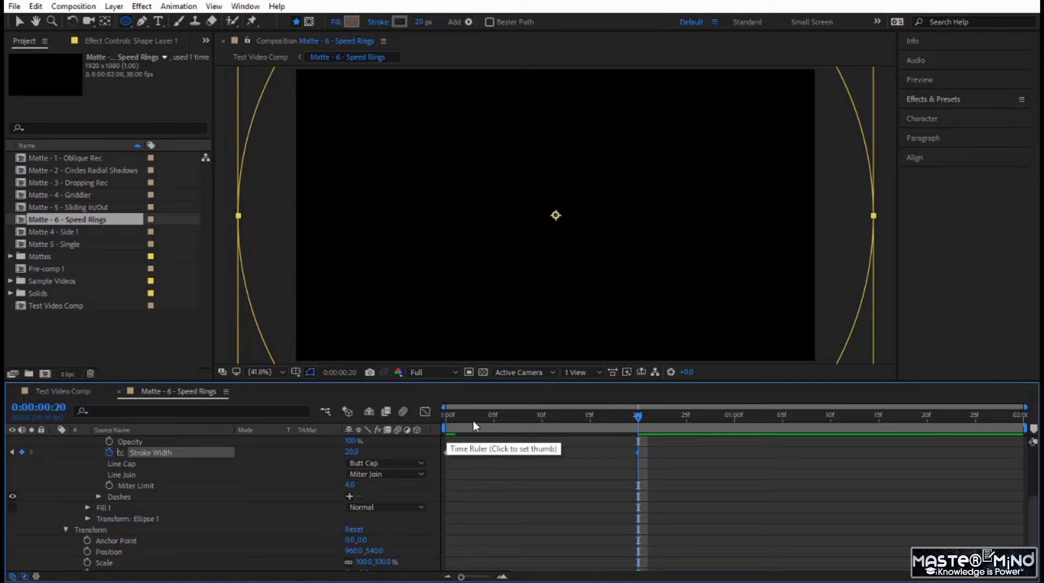
Scrub through the ring's expansion up to 0:00:00:20 and preview it from the first frame
{"action": "mouse_move", "coordinate": [473, 420]}
{"action": "left_mouse_down"}
{"action": "mouse_move", "coordinate": [419, 420]}
{"action": "mouse_move", "coordinate": [642, 455]}
{"action": "left_mouse_up"}
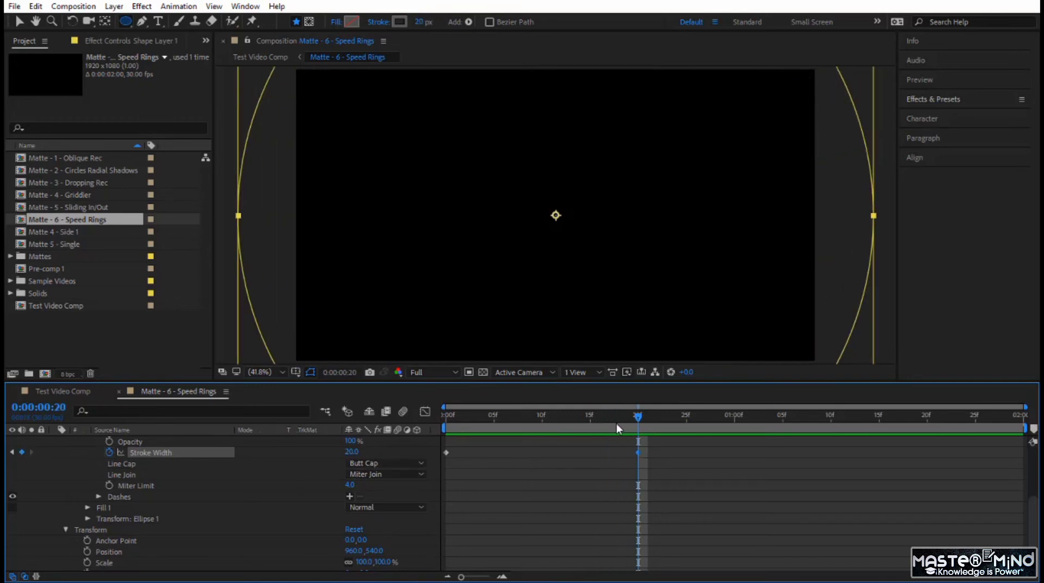
{"action": "key", "text": "Home"}
{"action": "key", "text": "space"}
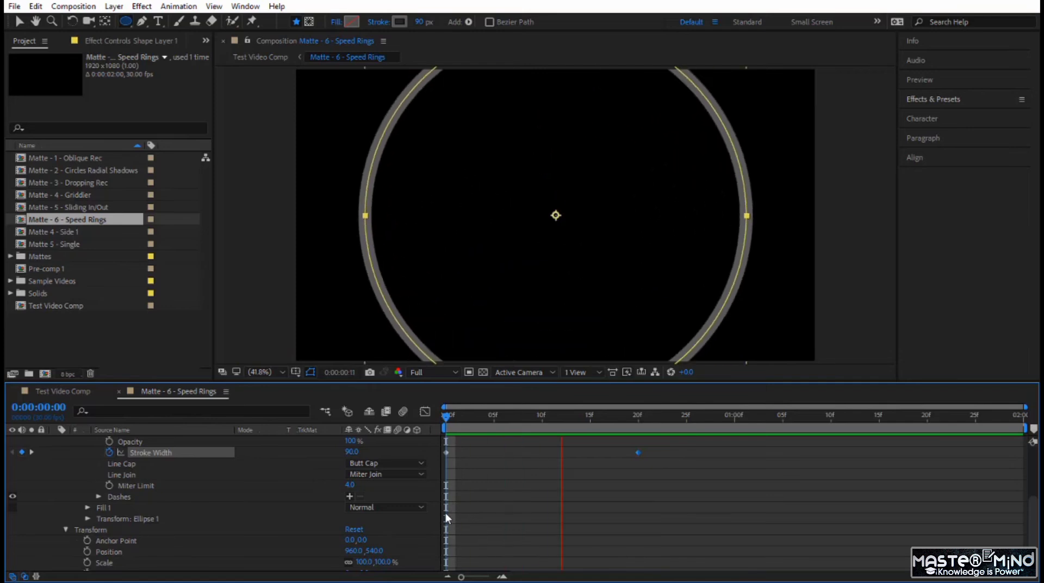
{"action": "scroll", "coordinate": [426, 499], "scroll_direction": "up", "scroll_amount": 3}
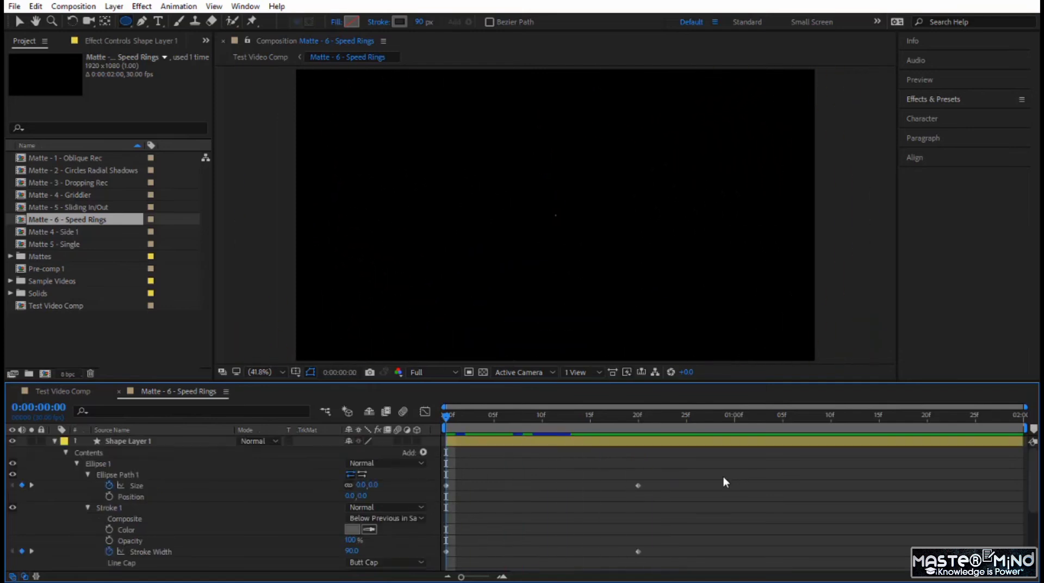
Apply Easy Ease to all of Shape Layer 1's Size and Stroke Width keyframes
{"action": "mouse_move", "coordinate": [710, 472]}
{"action": "left_mouse_down"}
{"action": "mouse_move", "coordinate": [589, 554]}
{"action": "mouse_move", "coordinate": [450, 577]}
{"action": "mouse_move", "coordinate": [490, 568]}
{"action": "left_mouse_up"}
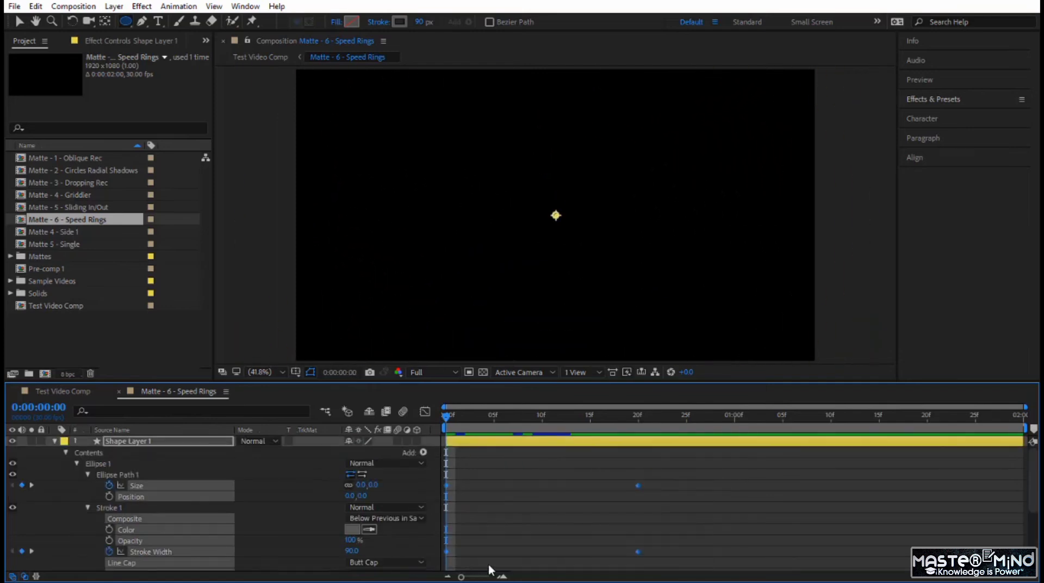
{"action": "key", "text": "F9"}
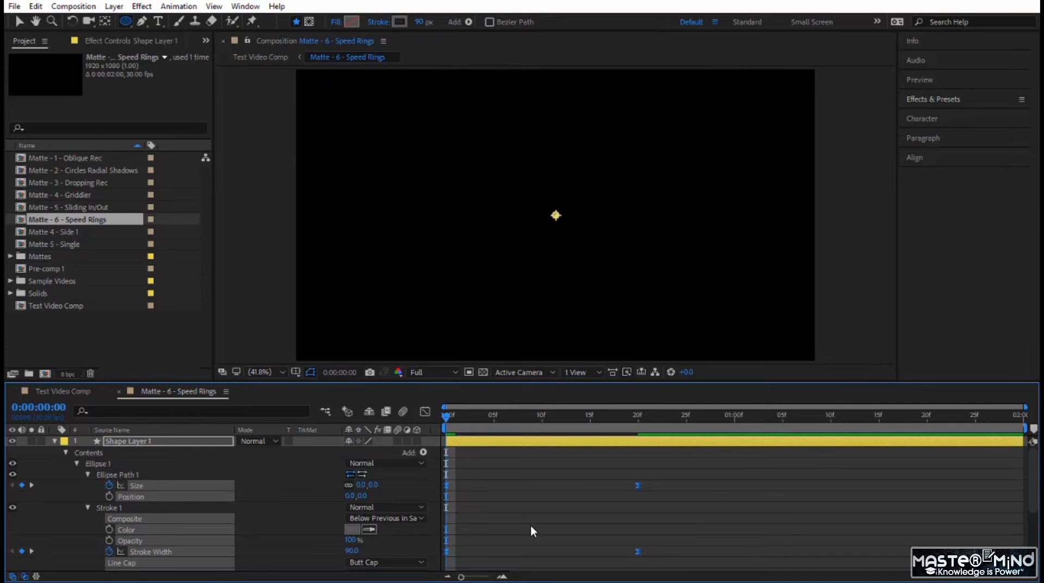
{"action": "left_click", "coordinate": [259, 496]}
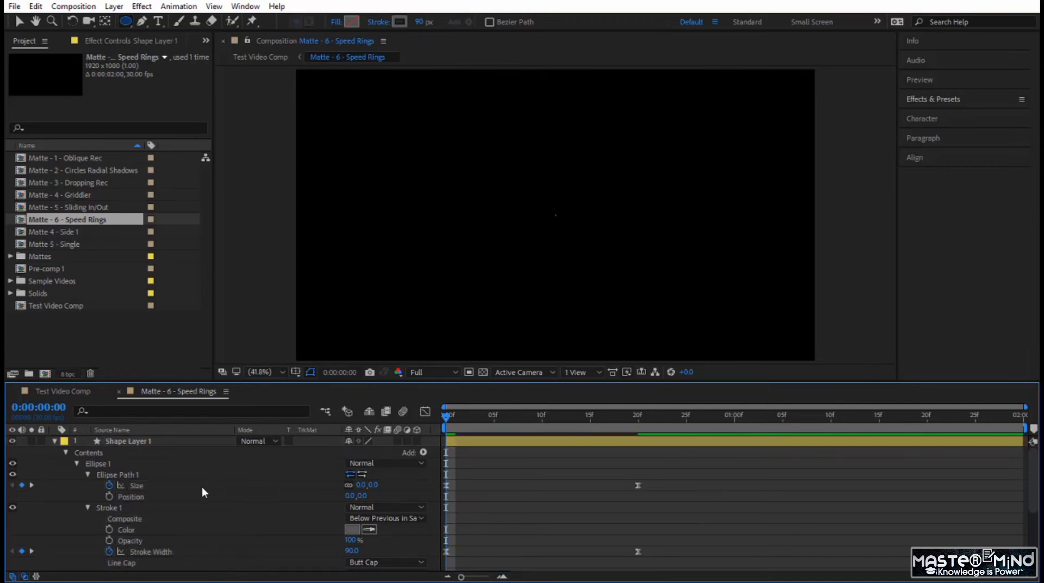
Reshape Size's speed graph, extending the ease handles to about frame 5 at the start and frame 14 at the end, and preview it
{"action": "left_click", "coordinate": [201, 487]}
{"action": "left_click", "coordinate": [425, 411]}
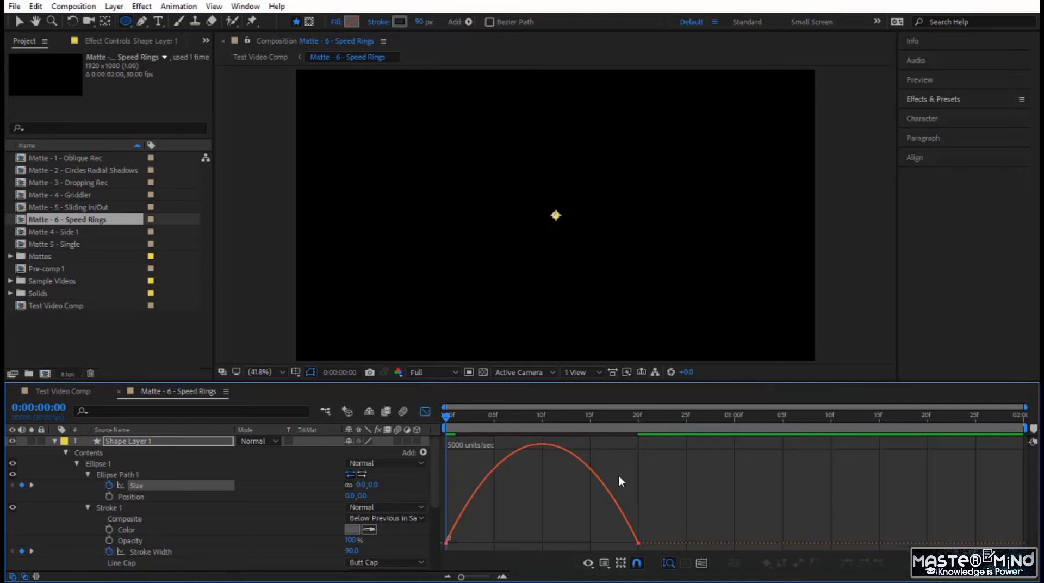
{"action": "left_click_drag", "start_coordinate": [670, 517], "coordinate": [491, 542]}
{"action": "left_click", "coordinate": [505, 529]}
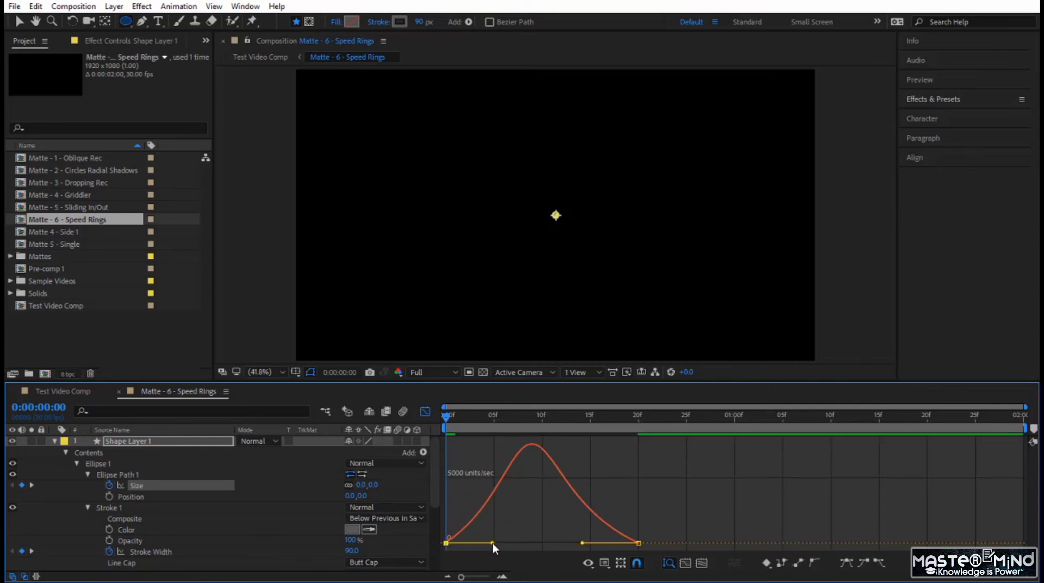
{"action": "key", "text": "space"}
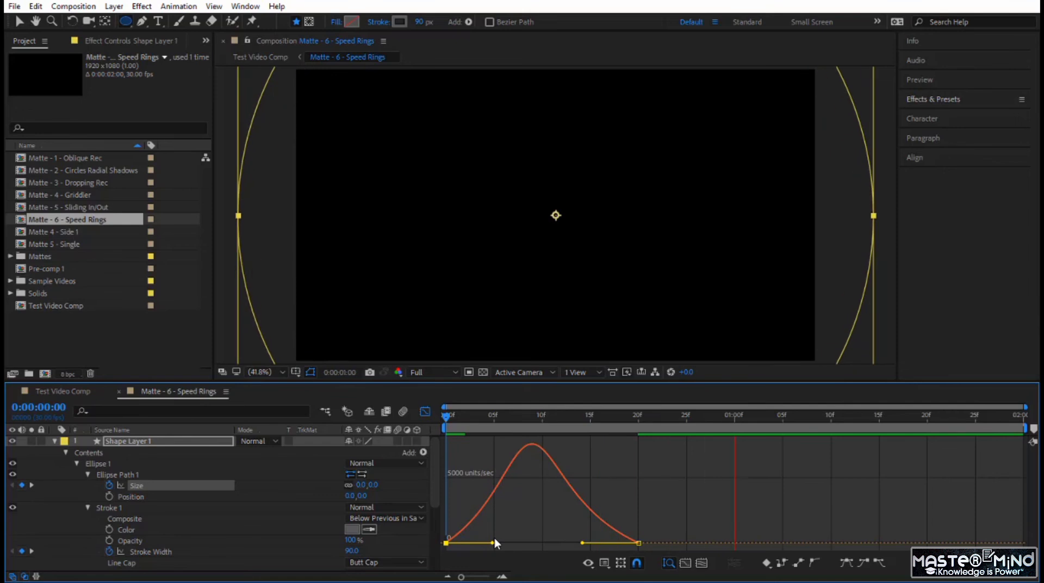
Shape Stroke Width's speed graph to match Size, with ease handles reaching about frame 5 and frame 14
{"action": "left_click", "coordinate": [177, 547]}
{"action": "mouse_move", "coordinate": [655, 463]}
{"action": "left_mouse_down"}
{"action": "mouse_move", "coordinate": [629, 439]}
{"action": "mouse_move", "coordinate": [583, 448]}
{"action": "left_mouse_up"}
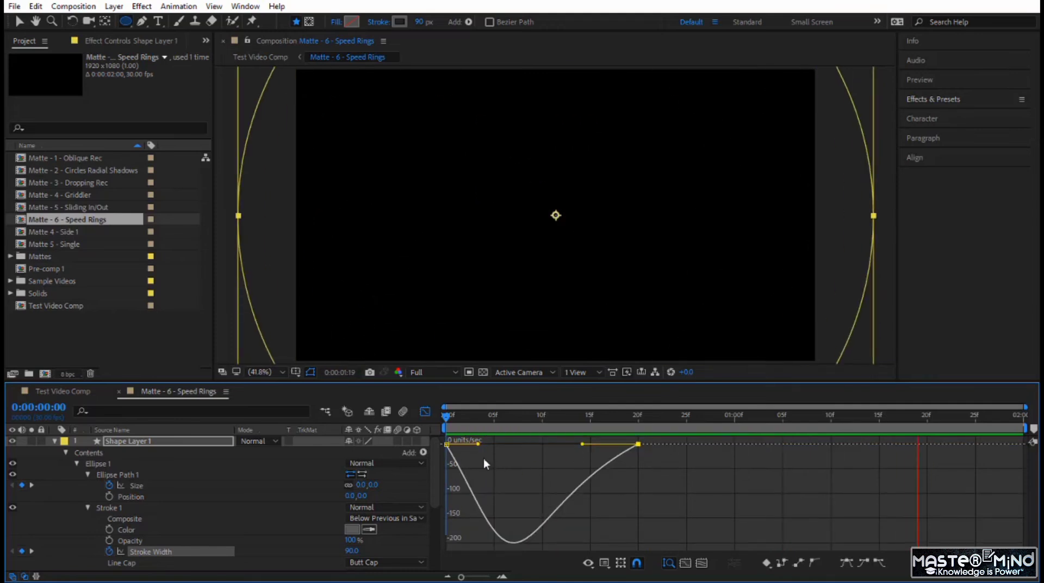
{"action": "left_click", "coordinate": [446, 443]}
{"action": "left_click_drag", "start_coordinate": [481, 444], "coordinate": [493, 444]}
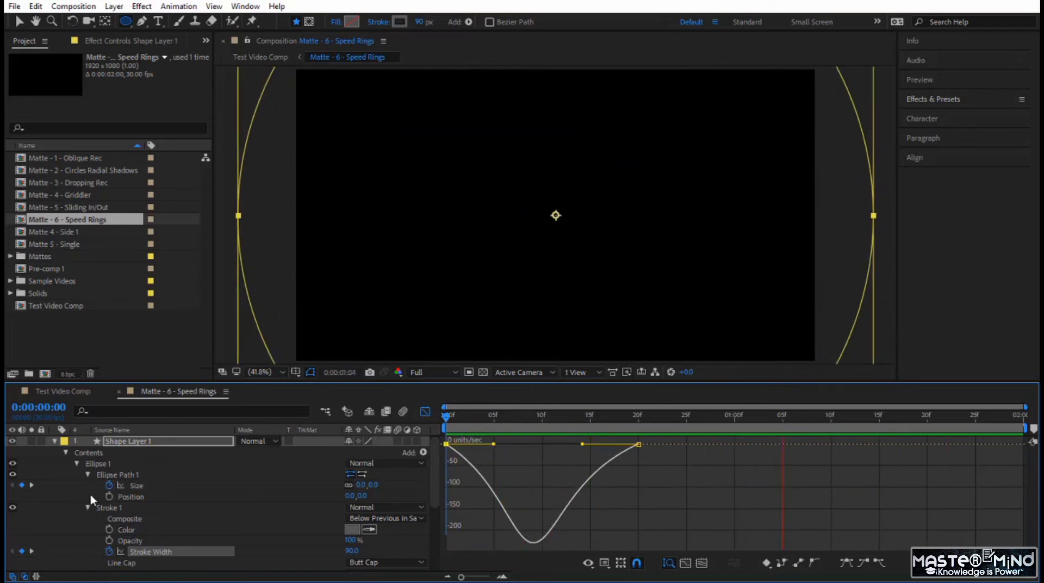
Collapse Shape Layer 1, return to the layer bar view and duplicate the layer twice
{"action": "left_click", "coordinate": [55, 441]}
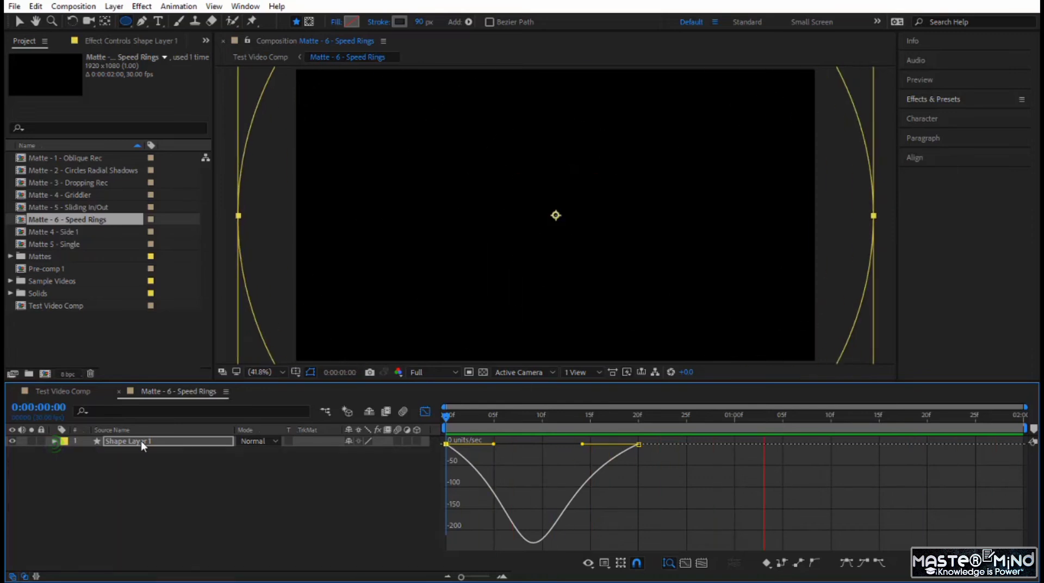
{"action": "left_click", "coordinate": [141, 441]}
{"action": "left_click", "coordinate": [425, 411]}
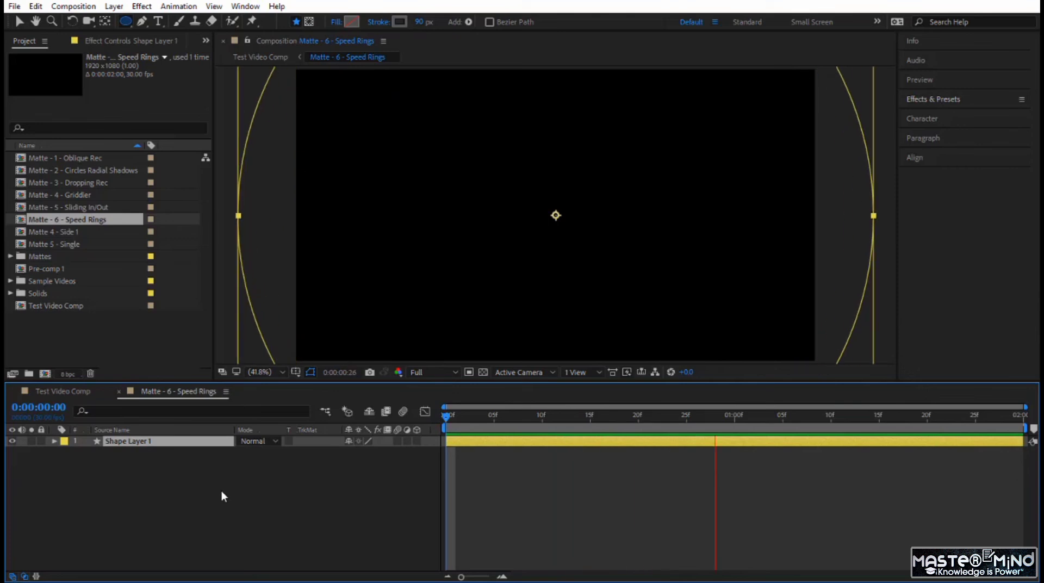
{"action": "key", "text": "ctrl+d"}
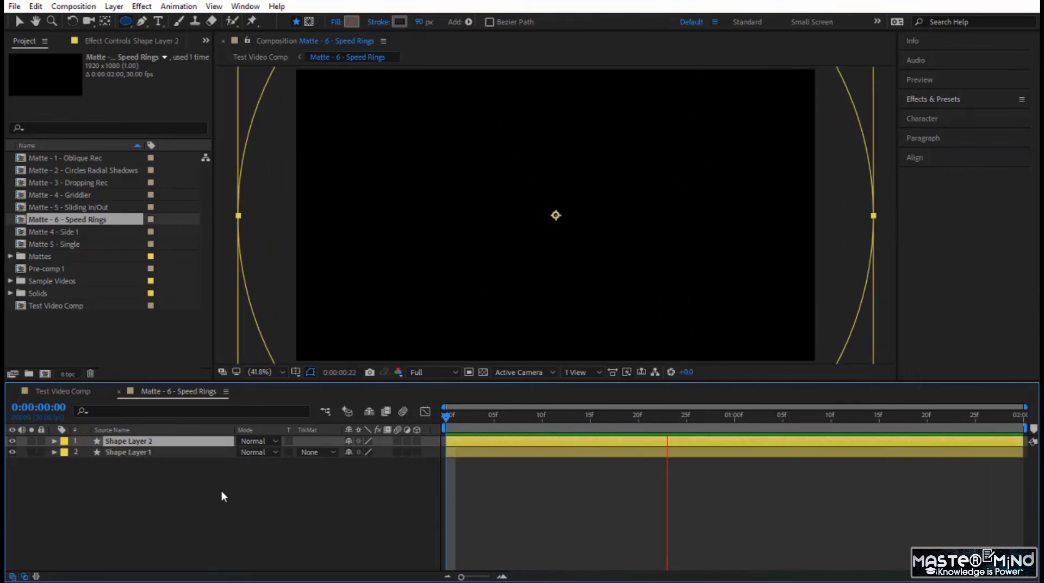
{"action": "key", "text": "ctrl+d"}
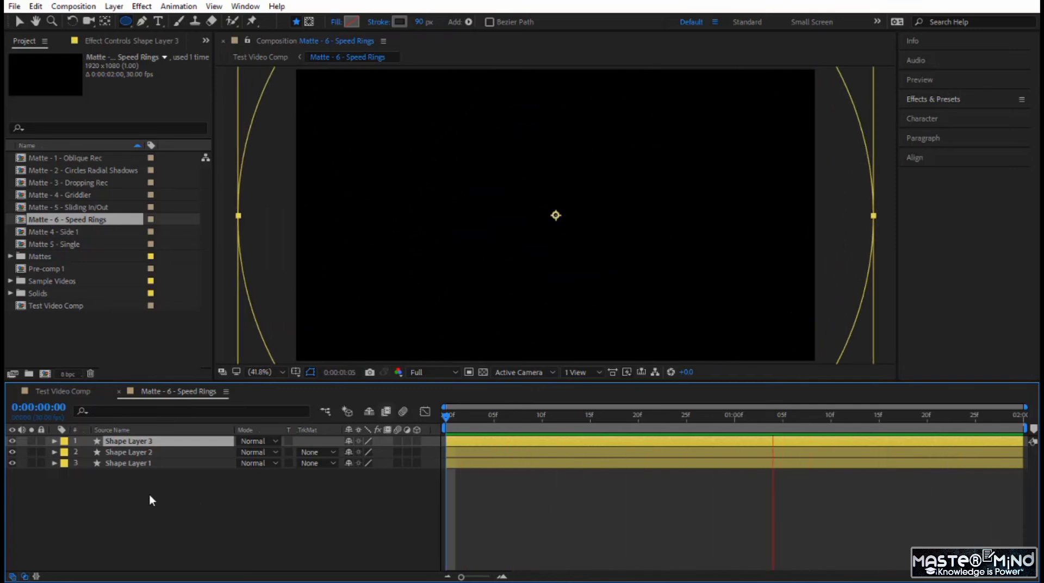
Reveal the keyframes of all three shape layers and offset Shape Layer 2 to start at frame 10 and Shape Layer 3 at frame 25
{"action": "left_click_drag", "start_coordinate": [149, 495], "coordinate": [167, 438]}
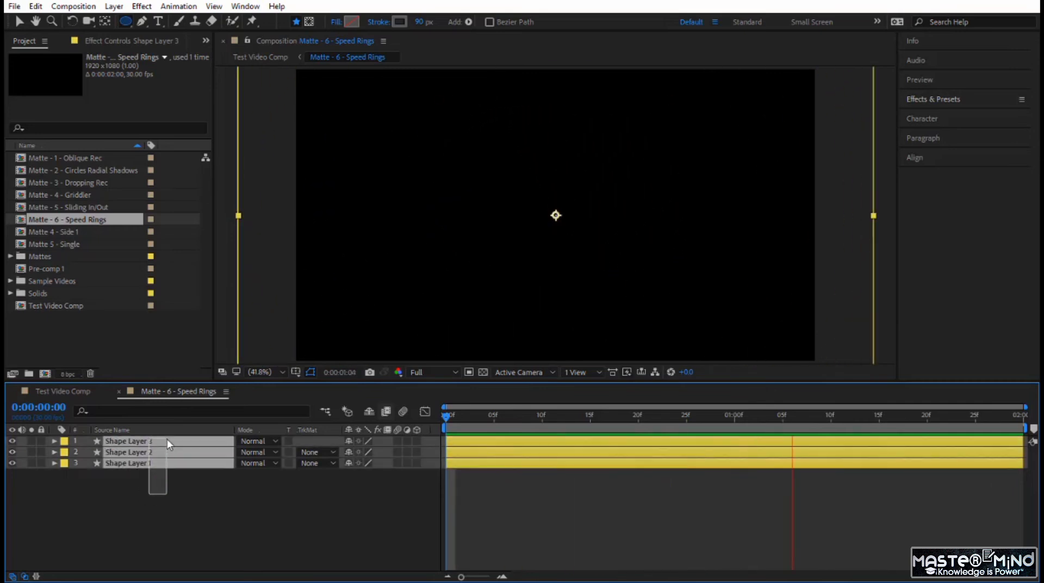
{"action": "key", "text": "u"}
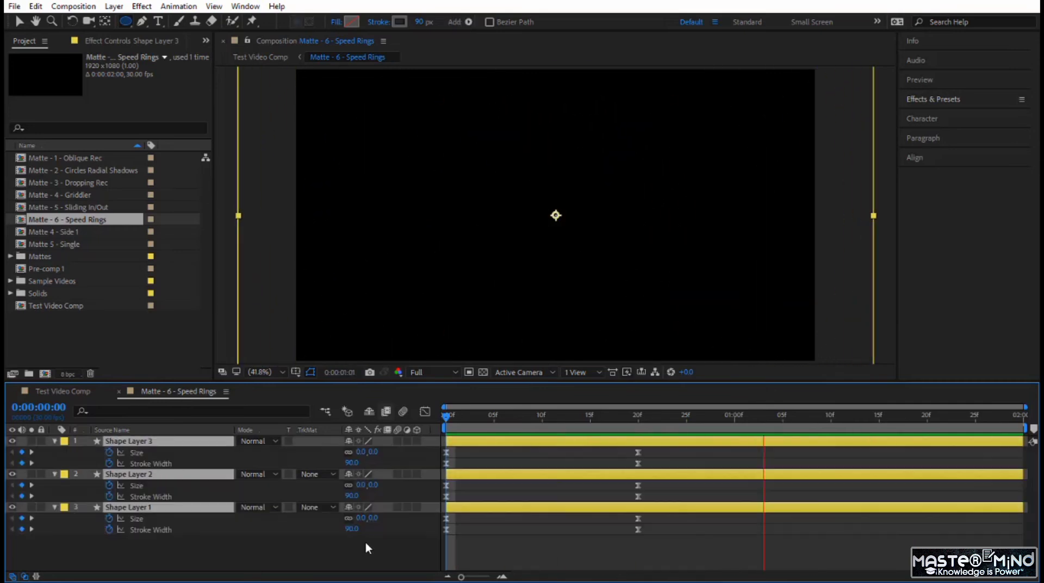
{"action": "left_click", "coordinate": [536, 532]}
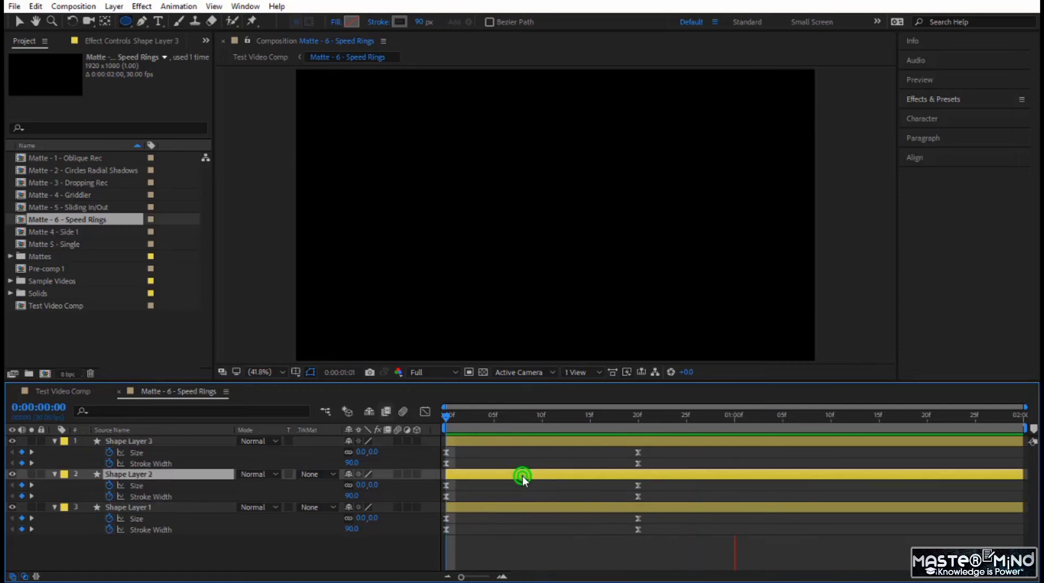
{"action": "left_click_drag", "start_coordinate": [523, 475], "coordinate": [619, 476]}
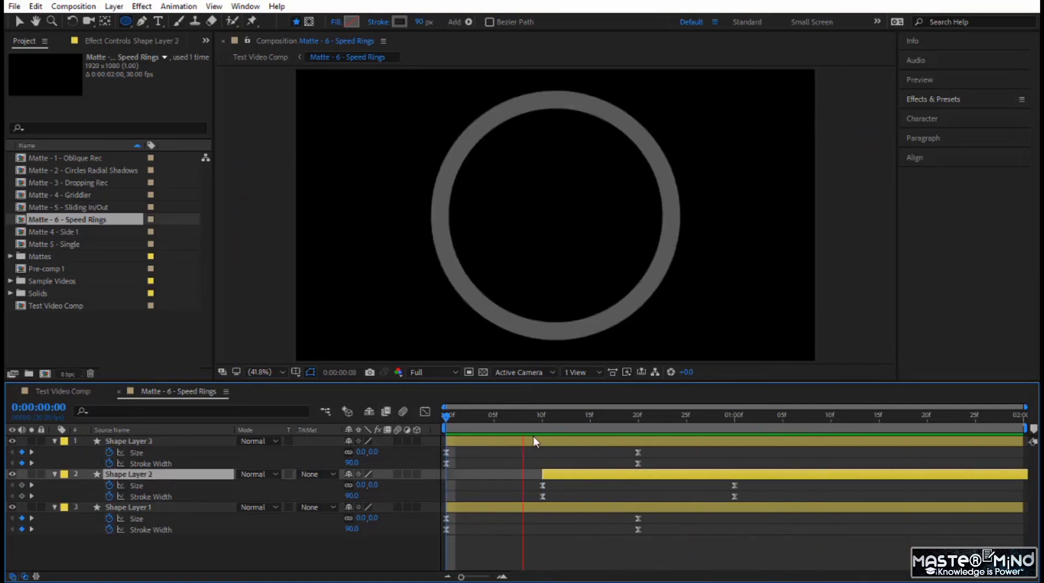
{"action": "left_click_drag", "start_coordinate": [534, 442], "coordinate": [729, 439]}
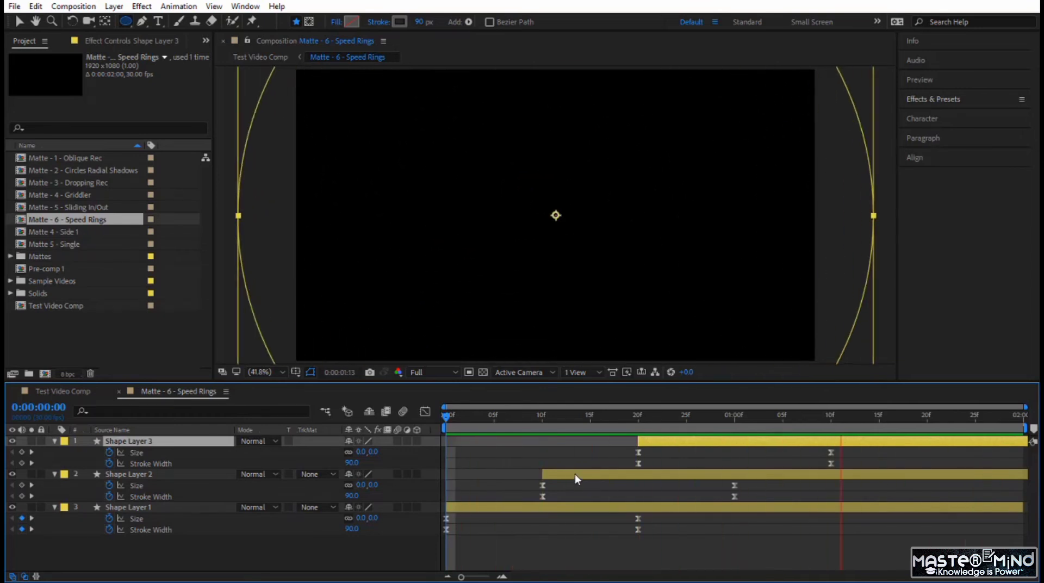
{"action": "left_click_drag", "start_coordinate": [647, 442], "coordinate": [695, 441]}
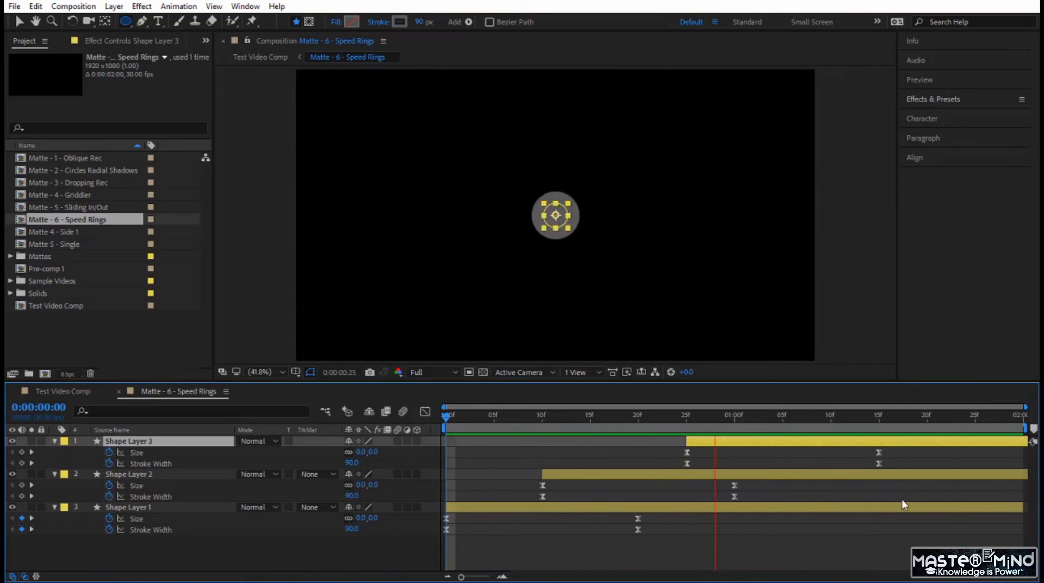
Give Shape Layer 3 a solid white fill
{"action": "left_click", "coordinate": [189, 444]}
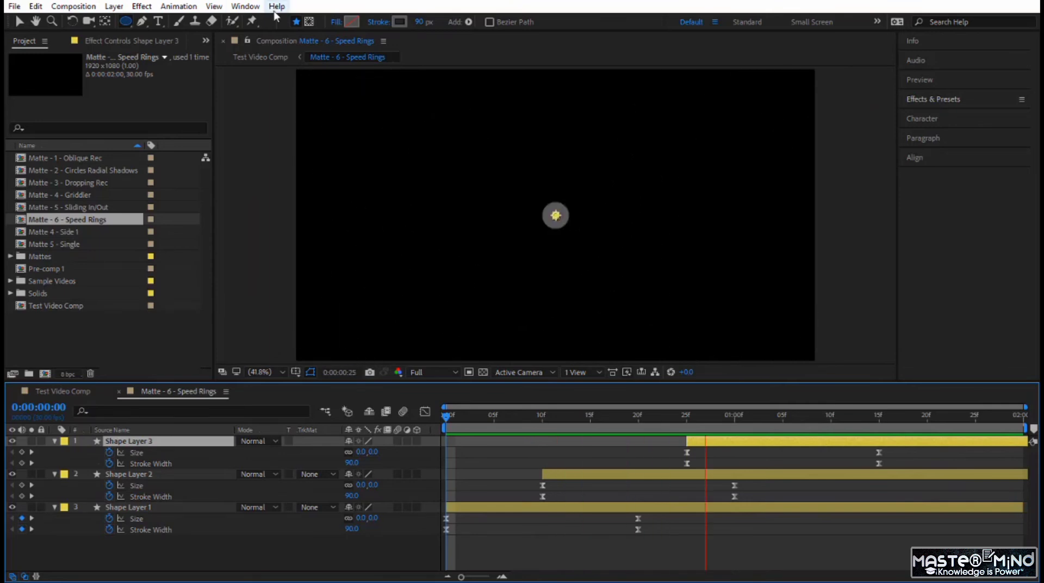
{"action": "left_click", "coordinate": [337, 25]}
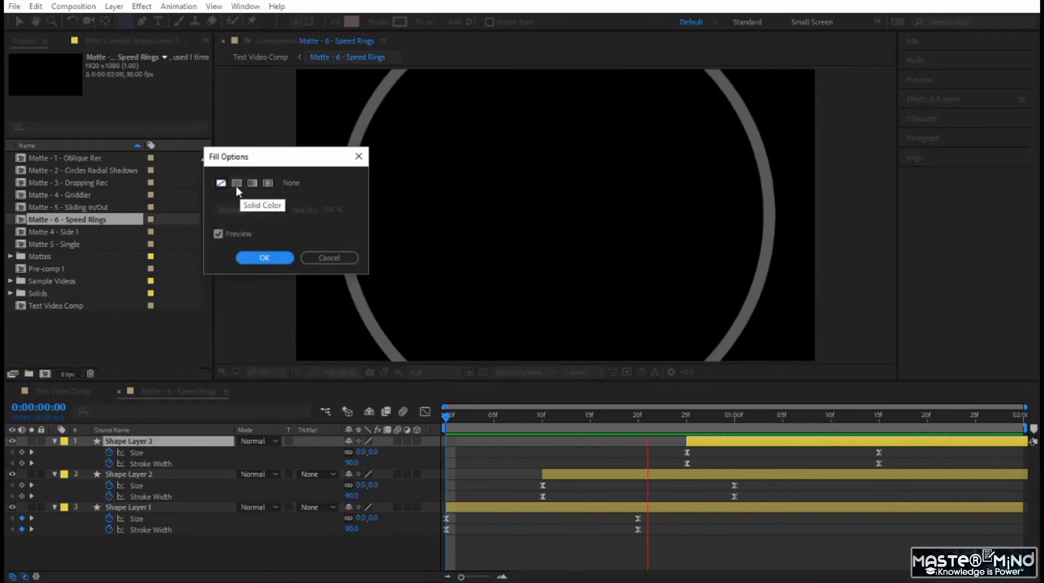
{"action": "left_click", "coordinate": [234, 183]}
{"action": "left_click", "coordinate": [265, 257]}
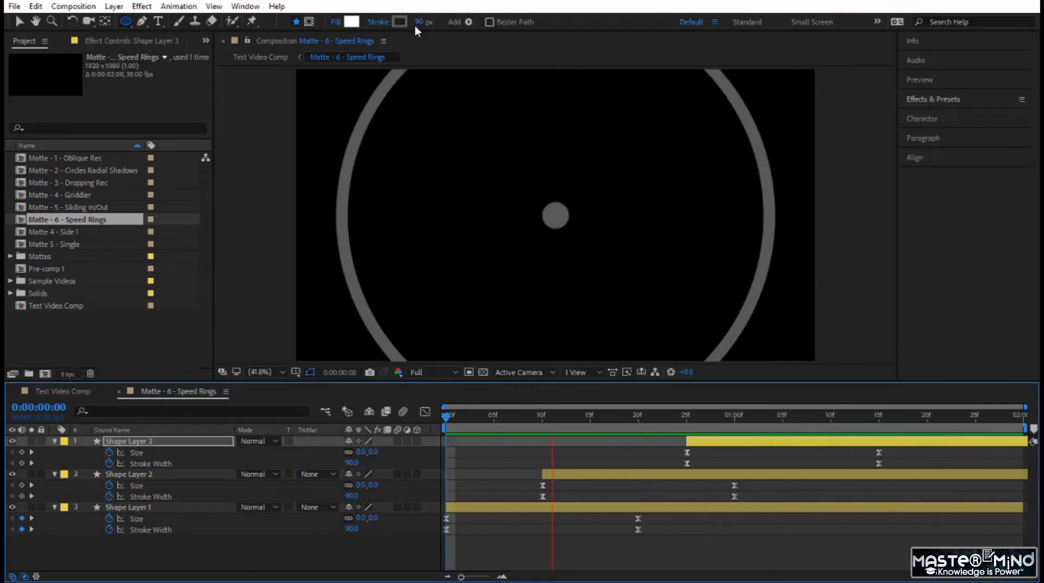
Set Shape Layer 3's stroke width to 0 px and remove its Stroke Width keyframes
{"action": "left_click", "coordinate": [421, 23]}
{"action": "type", "text": "0"}
{"action": "key", "text": "Return"}
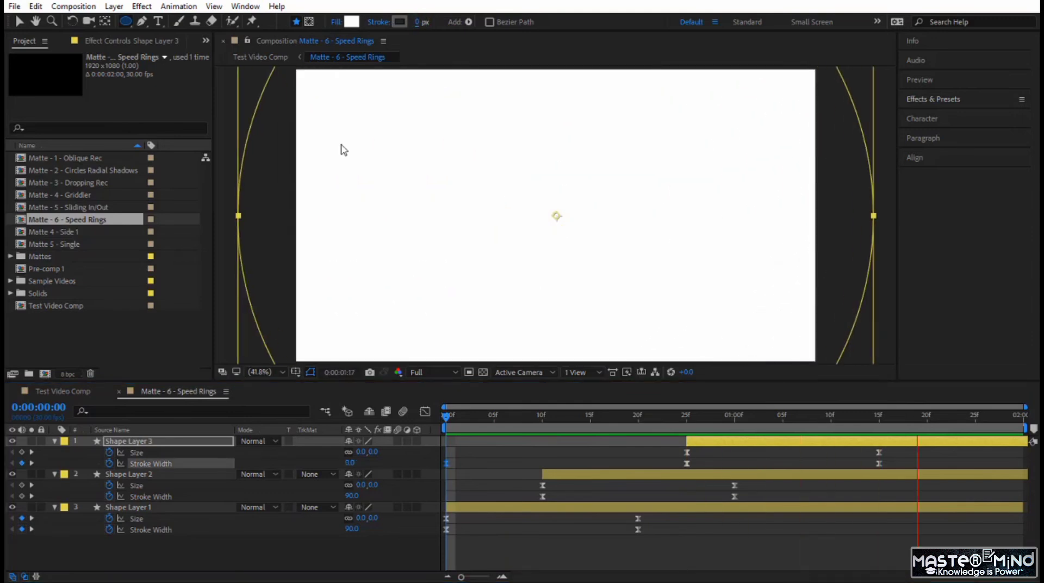
{"action": "left_click", "coordinate": [108, 463]}
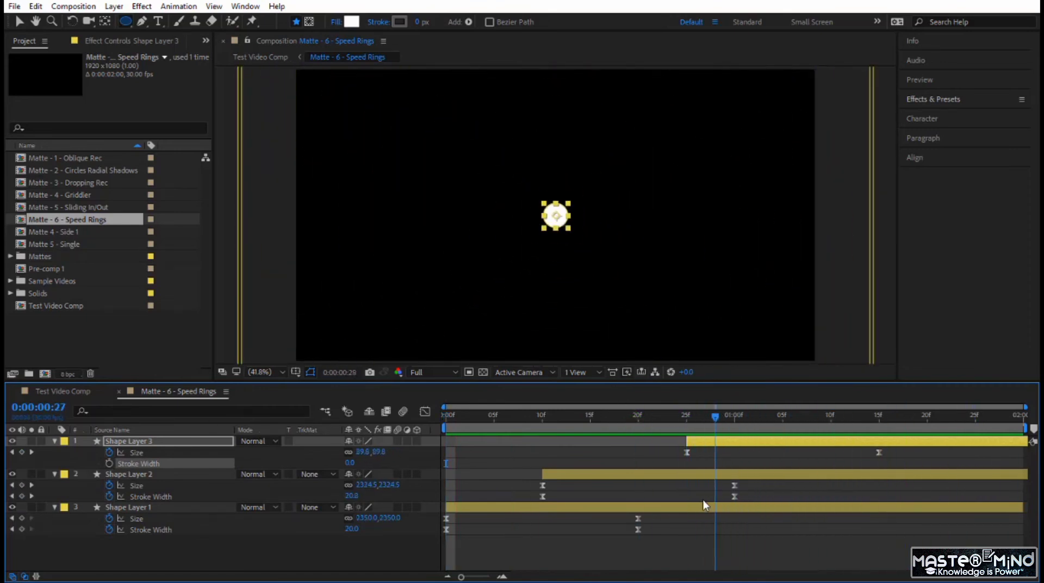
Preview the Speed Rings matte from the first frame and scrub through it to 0:00:01:08
{"action": "key", "text": "space"}
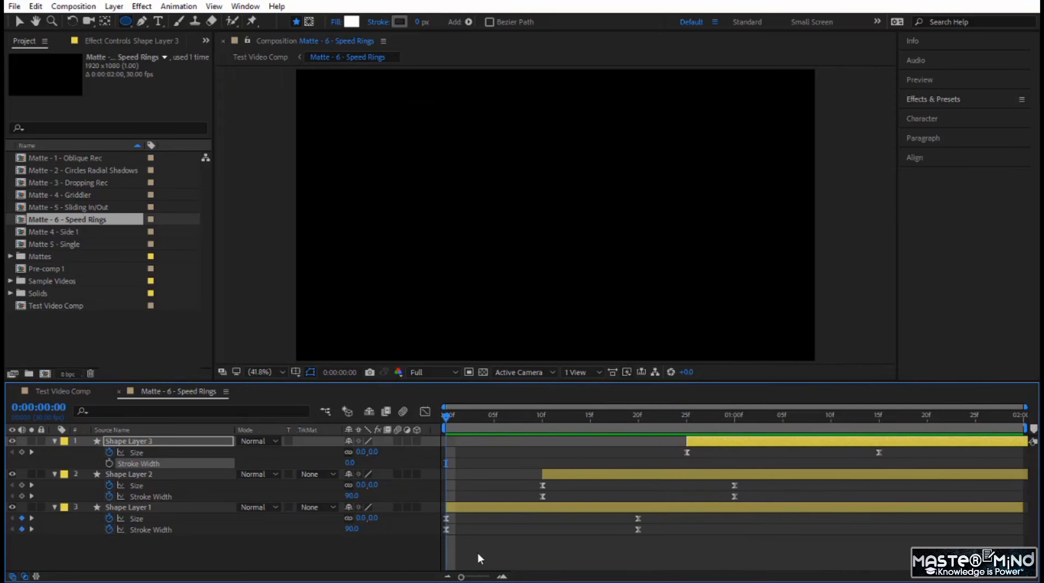
{"action": "key", "text": "space"}
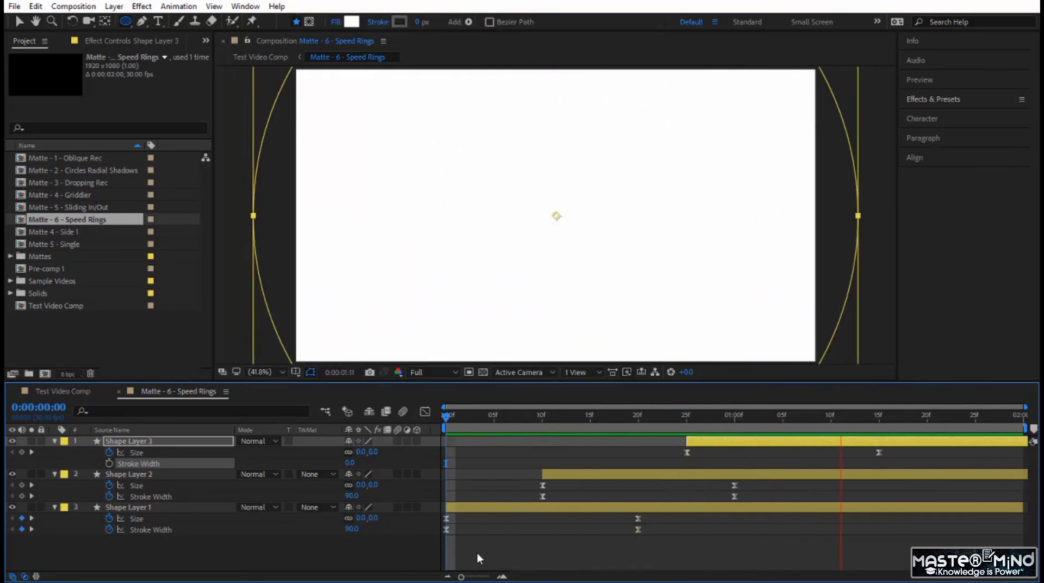
{"action": "left_click_drag", "start_coordinate": [521, 417], "coordinate": [809, 443]}
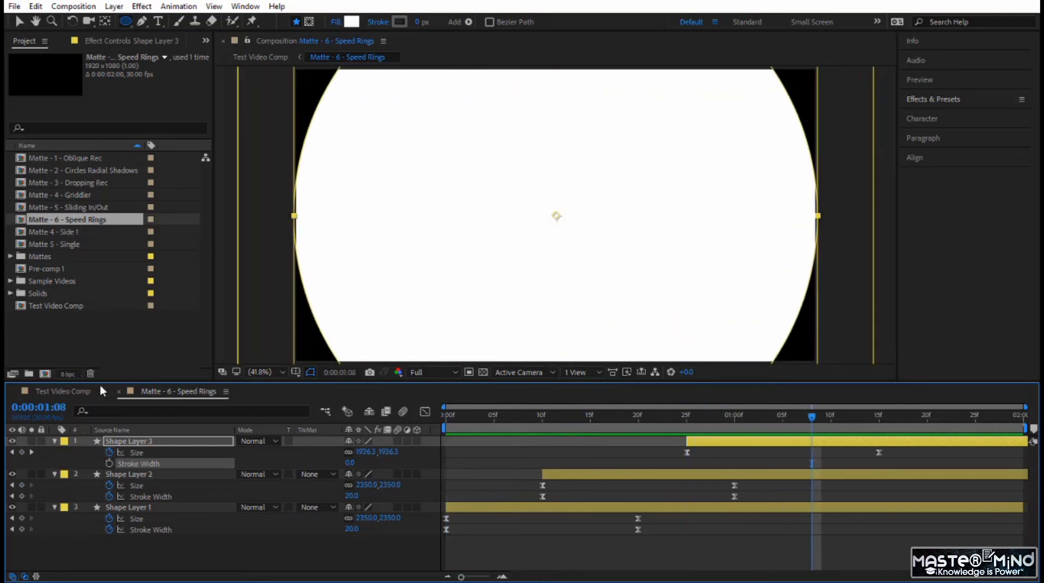
Preview the ring transition in Test Video Comp from 0:00:02:21 and inspect the frame at 0:00:03:08
{"action": "left_click", "coordinate": [61, 392]}
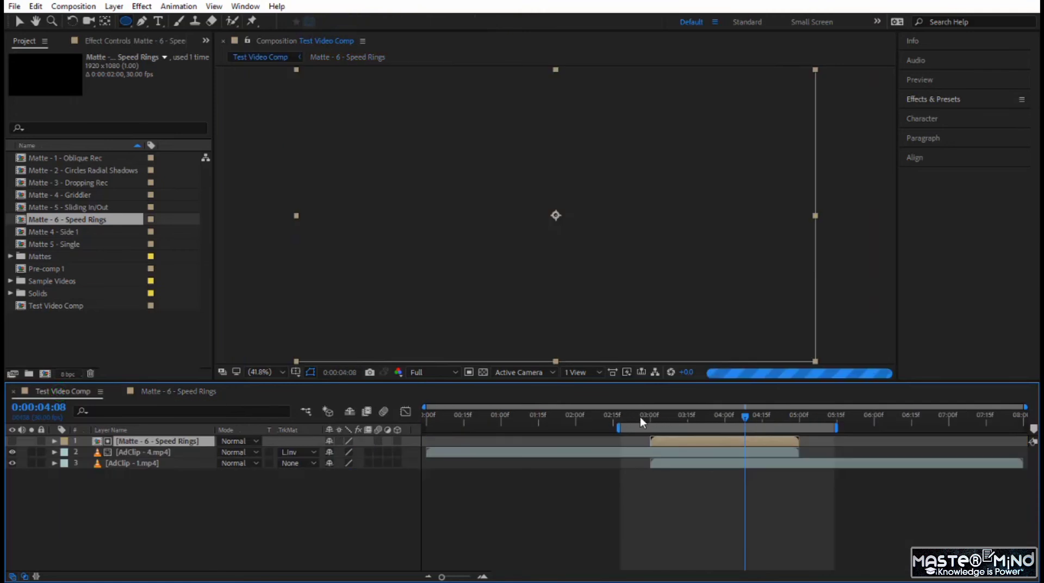
{"action": "left_click", "coordinate": [636, 417]}
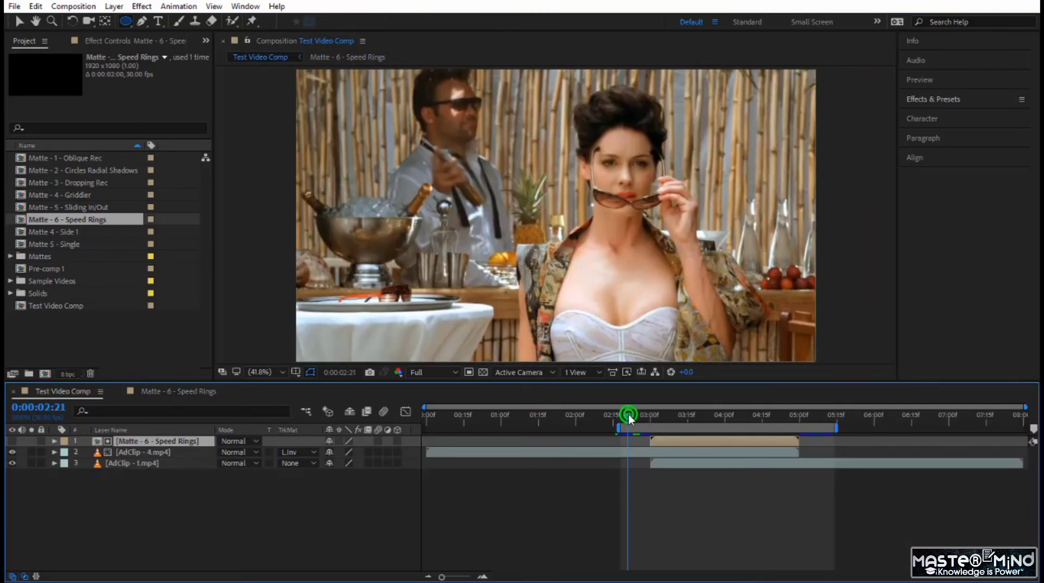
{"action": "key", "text": "space"}
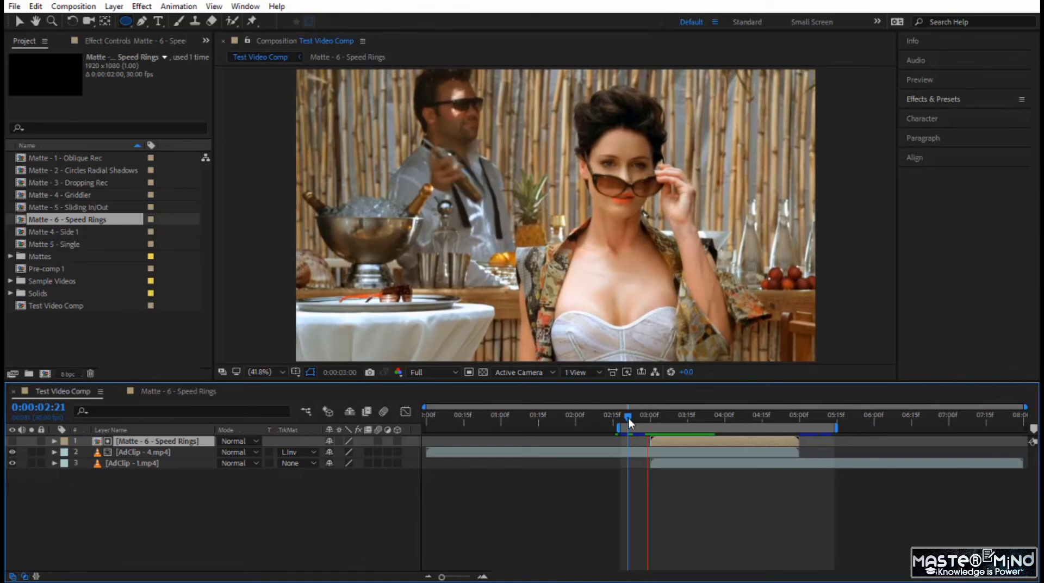
{"action": "left_click", "coordinate": [629, 419]}
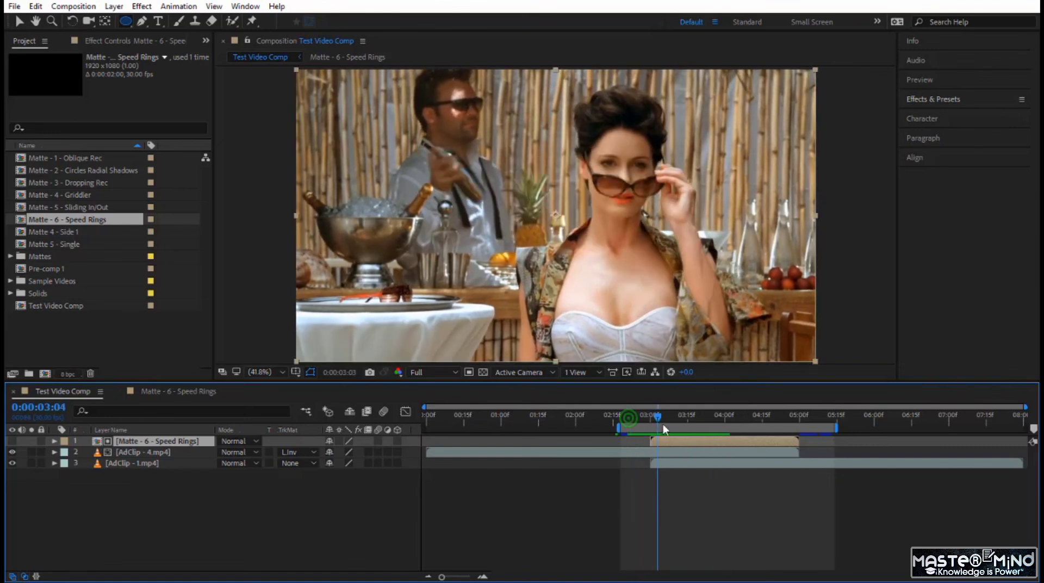
{"action": "left_click", "coordinate": [671, 427]}
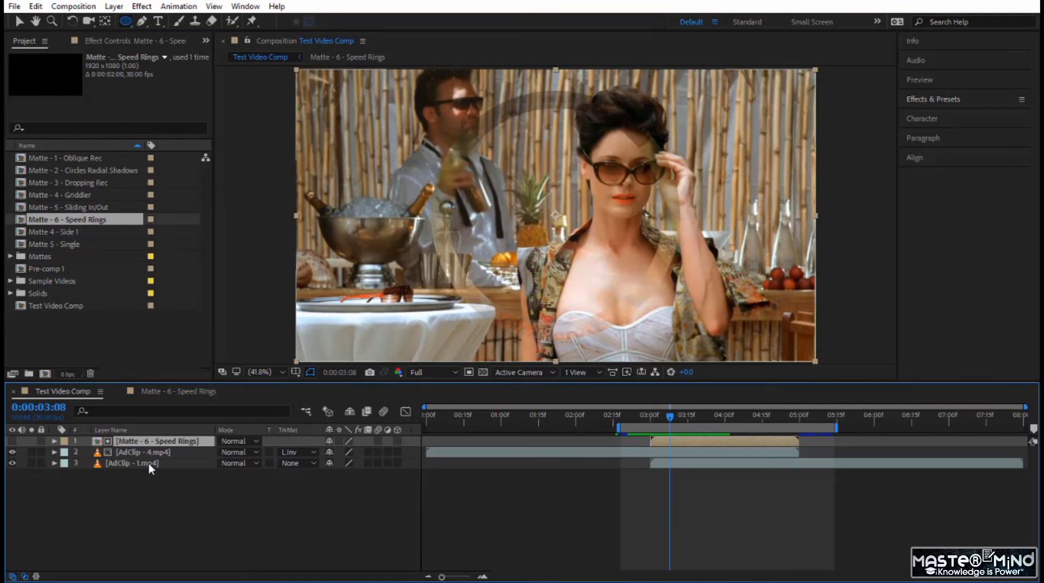
In the Matte - 6 - Speed Rings comp, lighten the stroke colour of Shape Layer 1 and Shape Layer 2 to light grey
{"action": "left_click", "coordinate": [191, 392]}
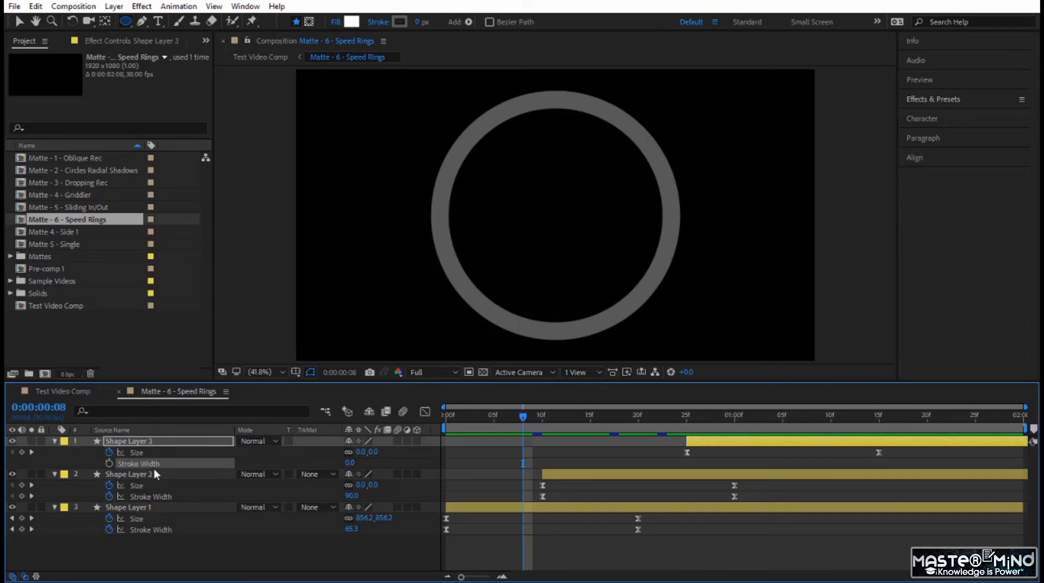
{"action": "left_click", "coordinate": [156, 472]}
{"action": "left_click", "coordinate": [160, 507], "text": "shift"}
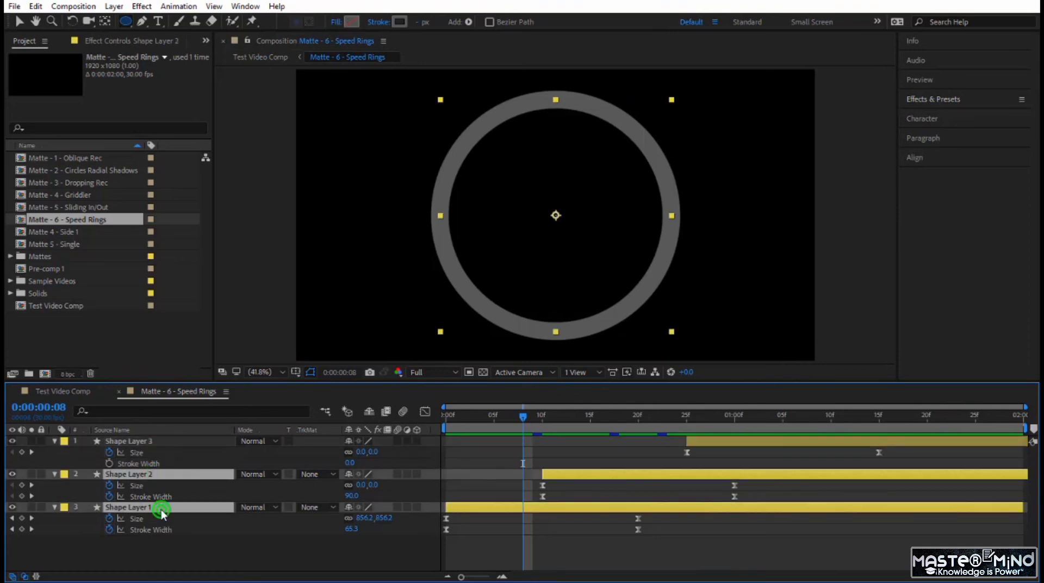
{"action": "left_click", "coordinate": [402, 22]}
{"action": "left_click", "coordinate": [456, 450]}
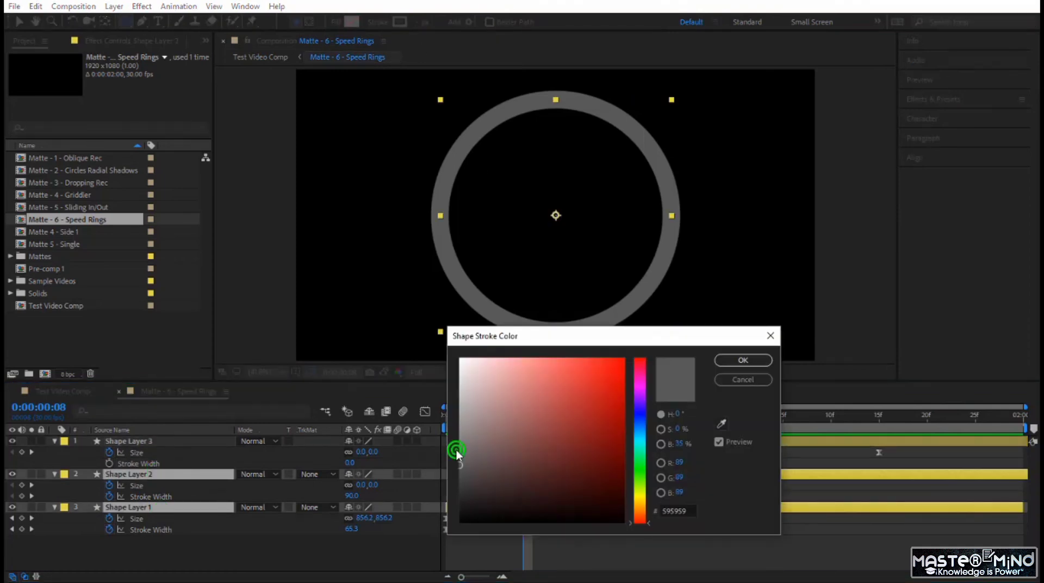
{"action": "mouse_move", "coordinate": [461, 452]}
{"action": "left_mouse_down"}
{"action": "mouse_move", "coordinate": [460, 378]}
{"action": "mouse_move", "coordinate": [460, 392]}
{"action": "left_mouse_up"}
{"action": "left_click", "coordinate": [740, 359]}
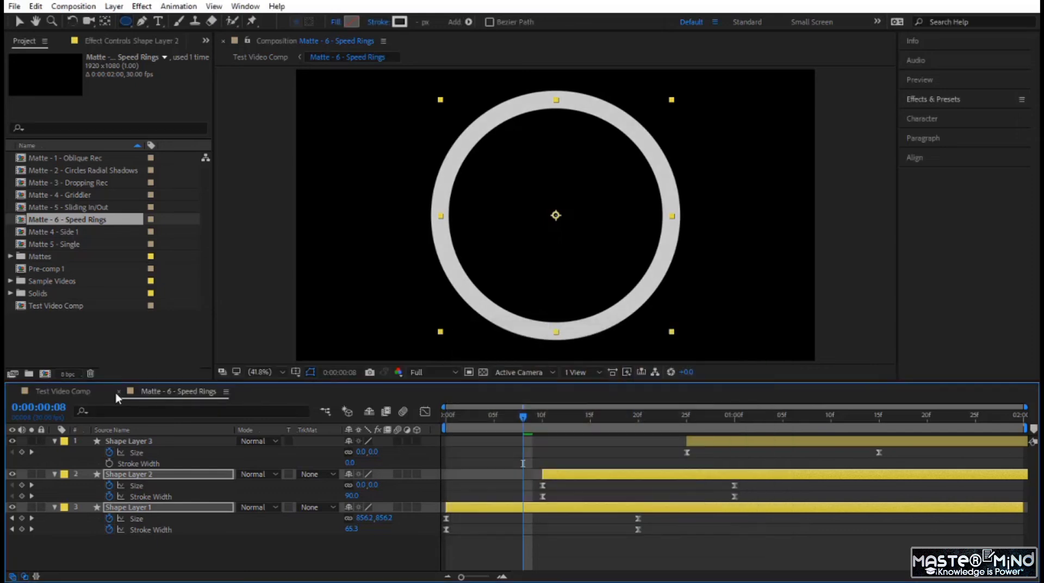
Preview the ring transition in Test Video Comp from 0:00:02:24 and scrub to the frame at 0:00:03:11
{"action": "left_click", "coordinate": [62, 391]}
{"action": "left_click", "coordinate": [634, 416]}
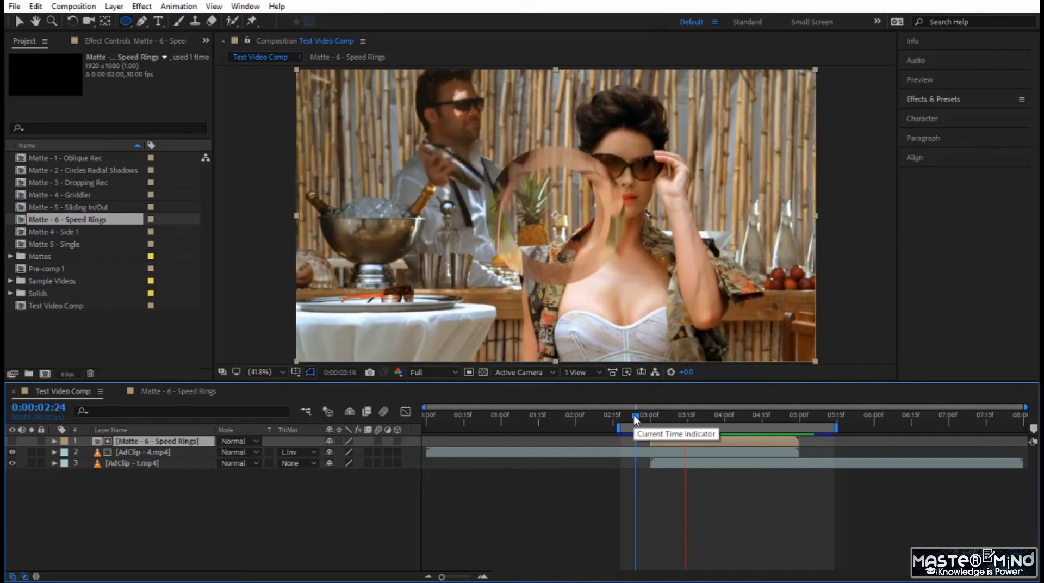
{"action": "left_click", "coordinate": [635, 416]}
{"action": "left_click_drag", "start_coordinate": [635, 419], "coordinate": [676, 452]}
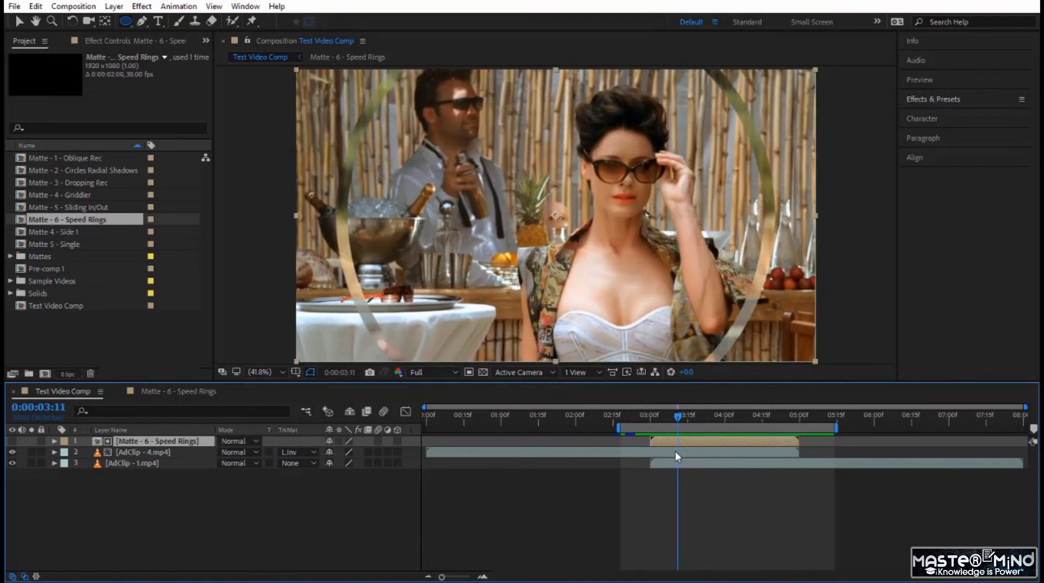
Return to the Matte - 6 - Speed Rings comp, go to its first frame and clear the layer selection
{"action": "left_click", "coordinate": [202, 397]}
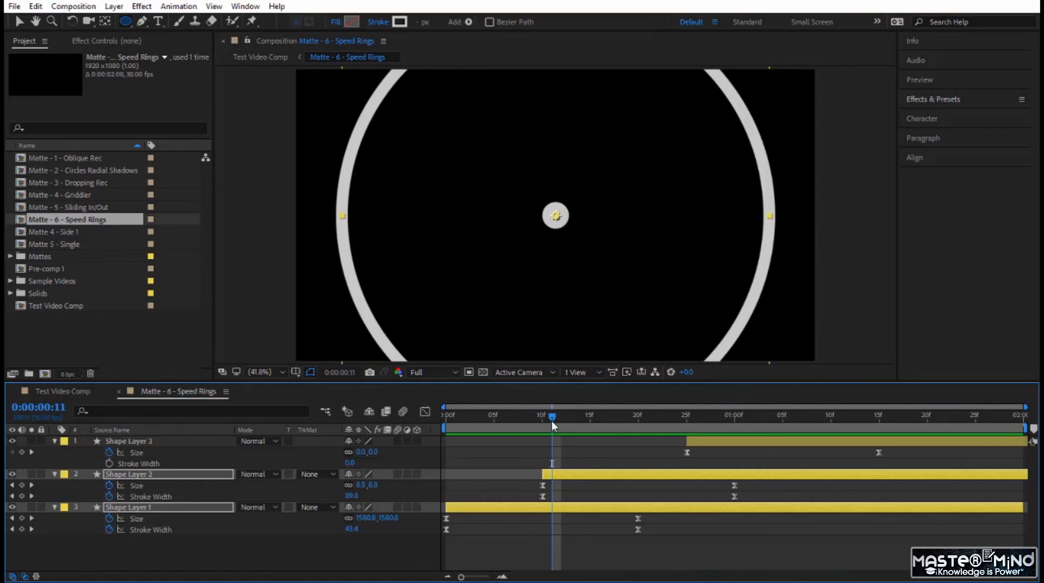
{"action": "left_click_drag", "start_coordinate": [551, 420], "coordinate": [435, 441]}
{"action": "left_click", "coordinate": [382, 548]}
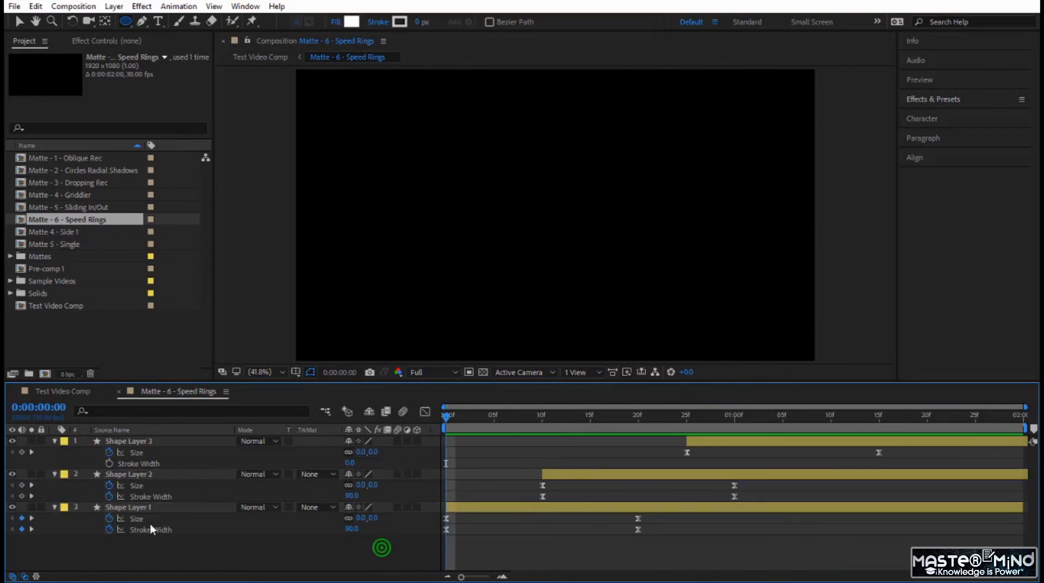
Try a stroke width of 120 px on Shape Layer 1's keyframes, scrub through the growing ring and return to the first frame
{"action": "left_click", "coordinate": [145, 528]}
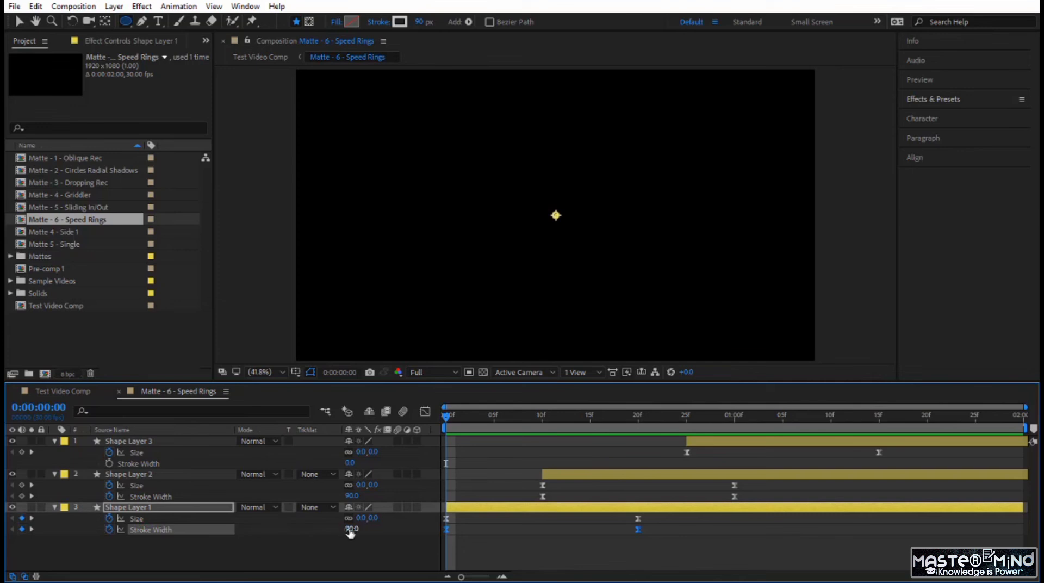
{"action": "type", "text": "120"}
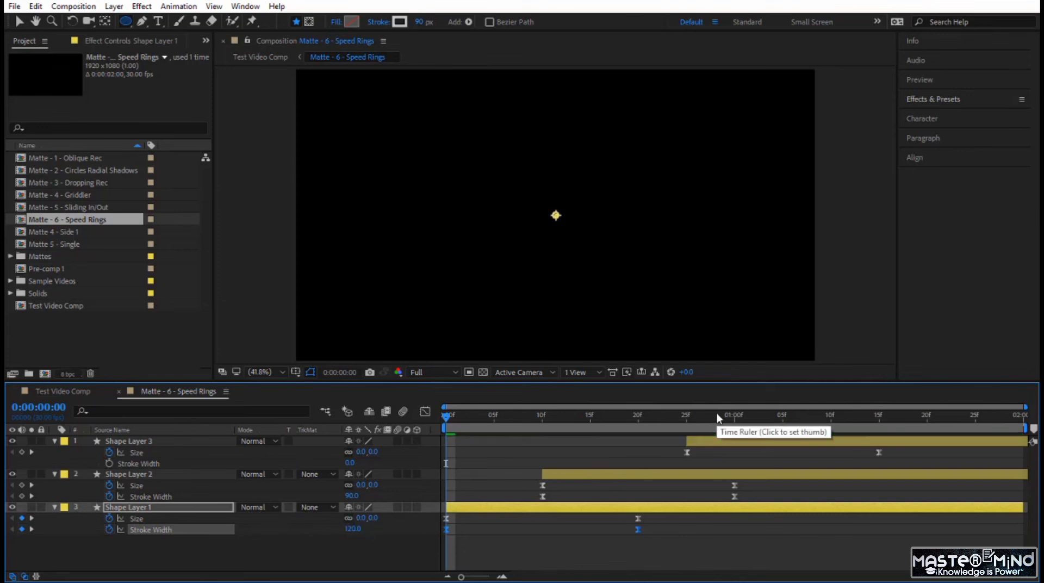
{"action": "left_click", "coordinate": [440, 421]}
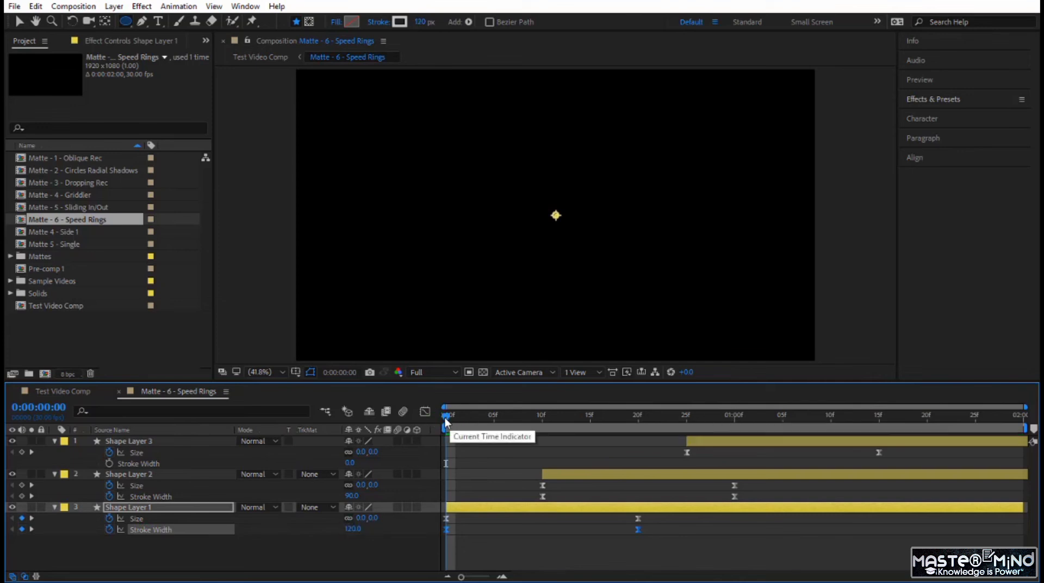
{"action": "left_click_drag", "start_coordinate": [445, 418], "coordinate": [571, 462]}
{"action": "key", "text": "Home"}
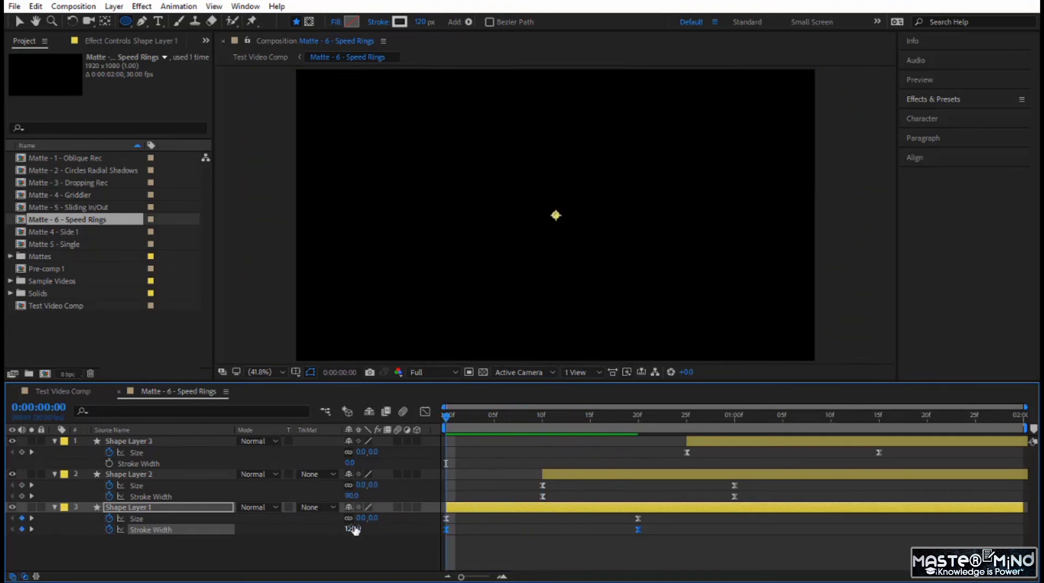
Set the stroke width to 100 px on Shape Layer 1's keyframes and on Shape Layer 2's keyframe at 0:00:00:10
{"action": "type", "text": "100"}
{"action": "key", "text": "Return"}
{"action": "left_click", "coordinate": [551, 474]}
{"action": "key", "text": "i"}
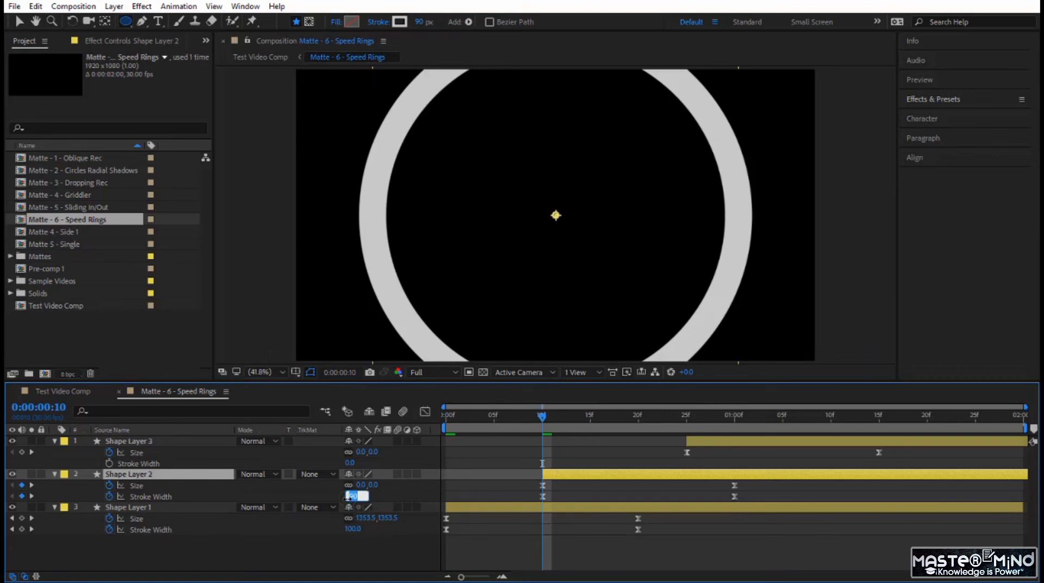
{"action": "type", "text": "0"}
{"action": "key", "text": "Return"}
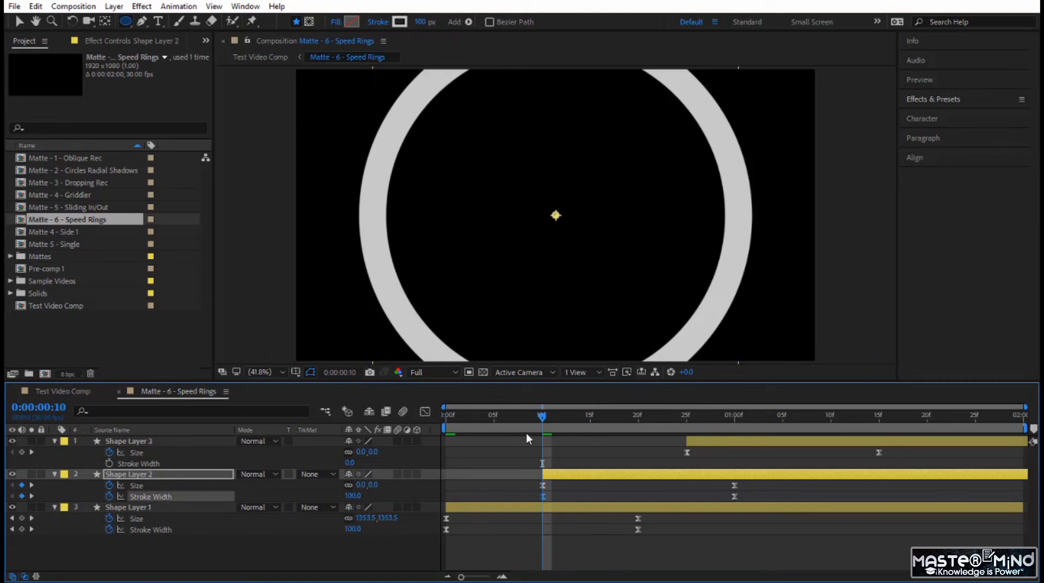
Preview the Speed Rings matte with the thicker strokes and scrub from 0:00:00:10 to 0:00:01:04
{"action": "key", "text": "space"}
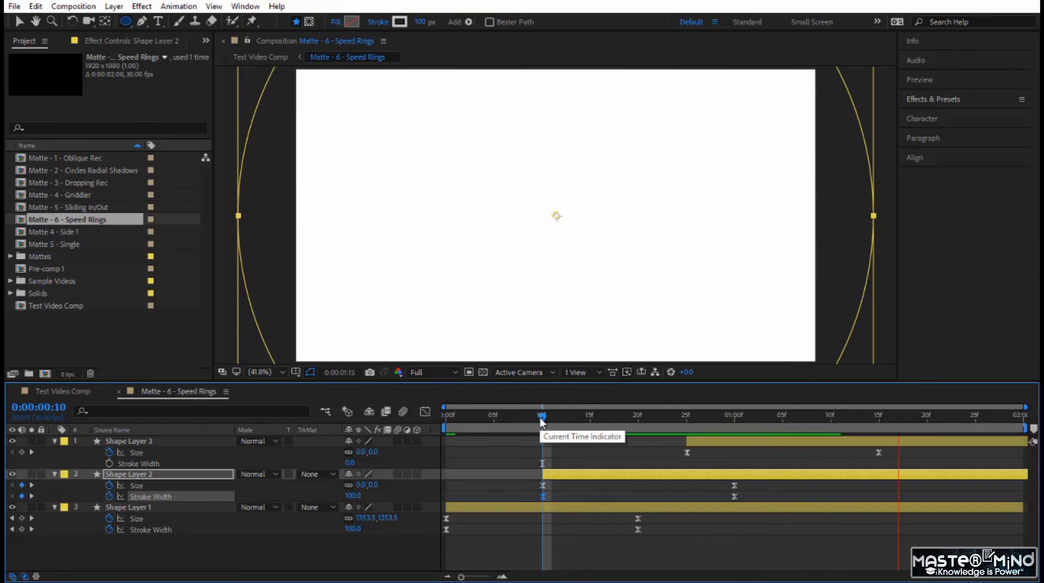
{"action": "left_click_drag", "start_coordinate": [543, 427], "coordinate": [771, 438]}
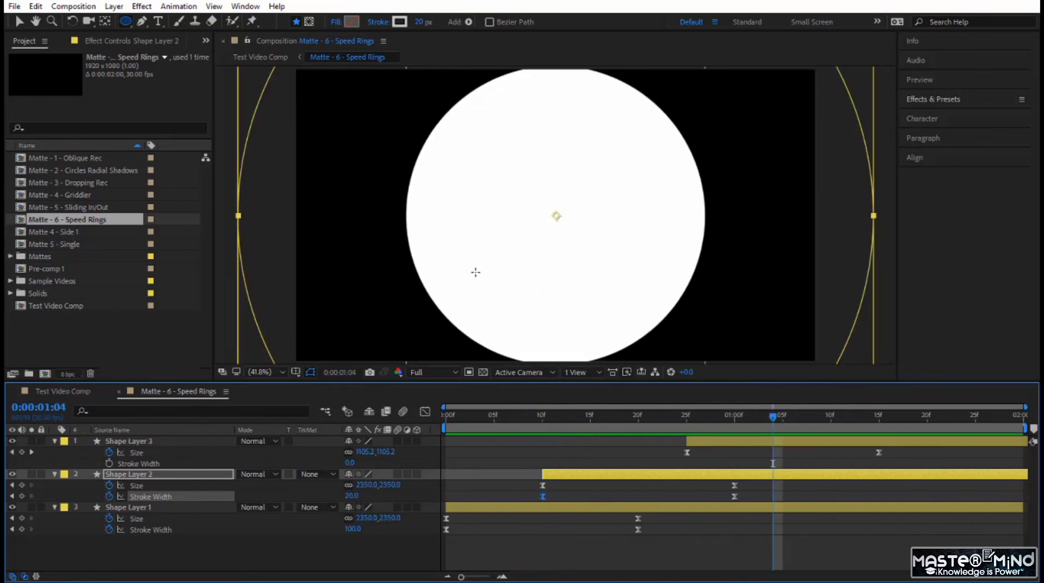
Add an adjustment layer to the Speed Rings matte, directly above Shape Layer 2 and below Shape Layer 3
{"action": "left_click", "coordinate": [966, 99]}
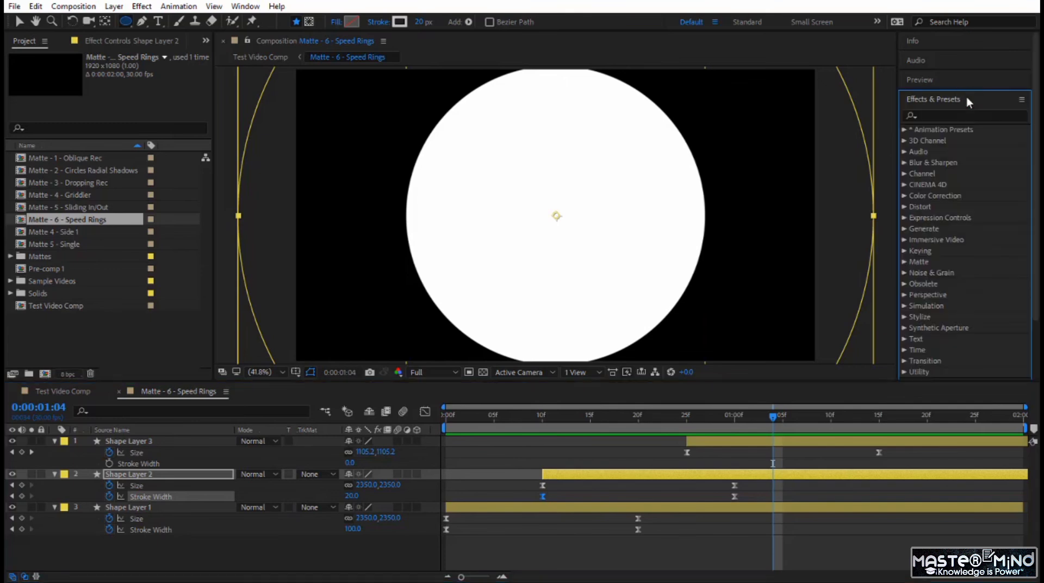
{"action": "right_click", "coordinate": [279, 554]}
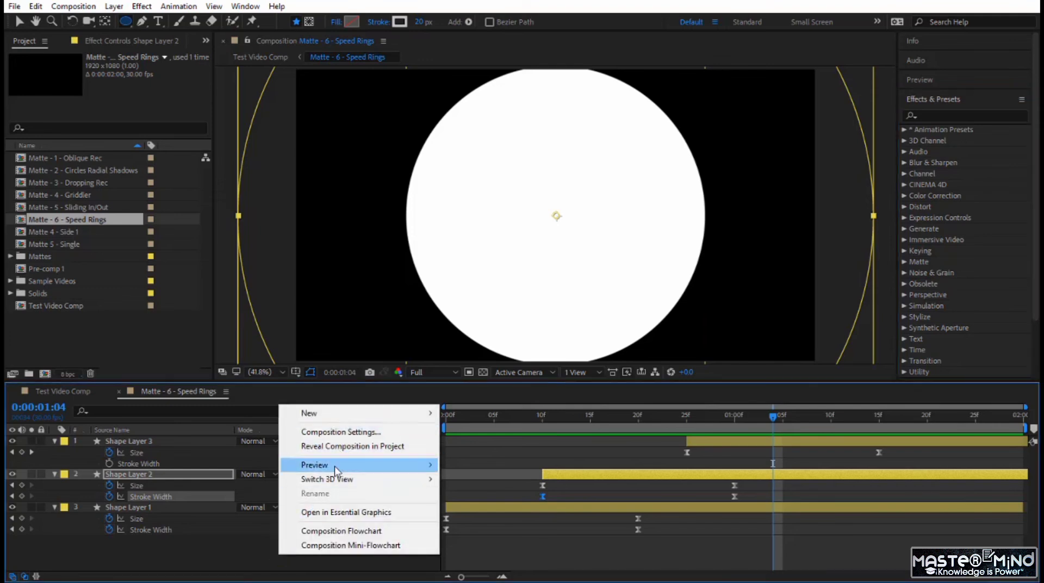
{"action": "mouse_move", "coordinate": [335, 414]}
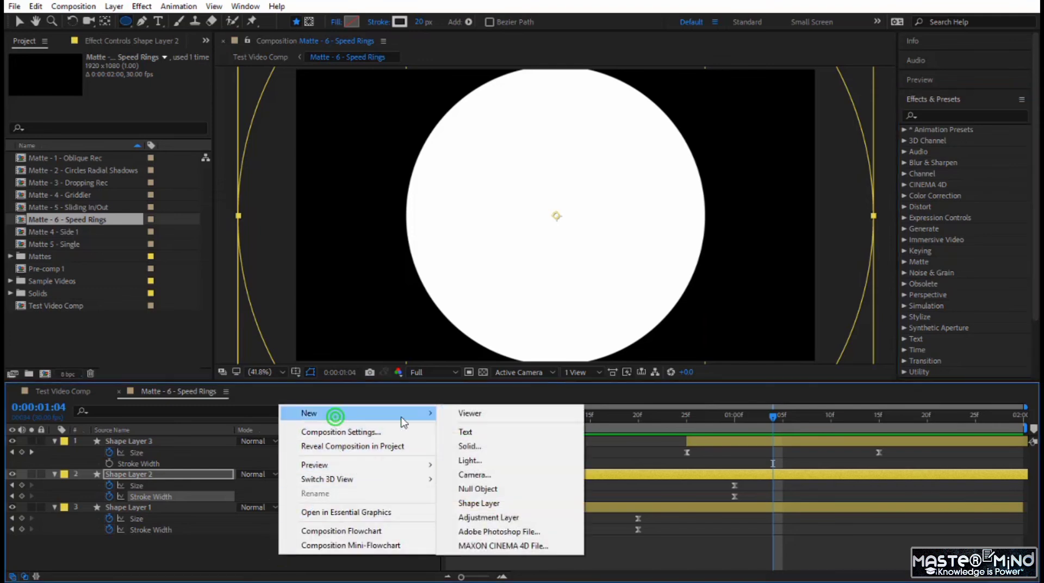
{"action": "left_click", "coordinate": [511, 517]}
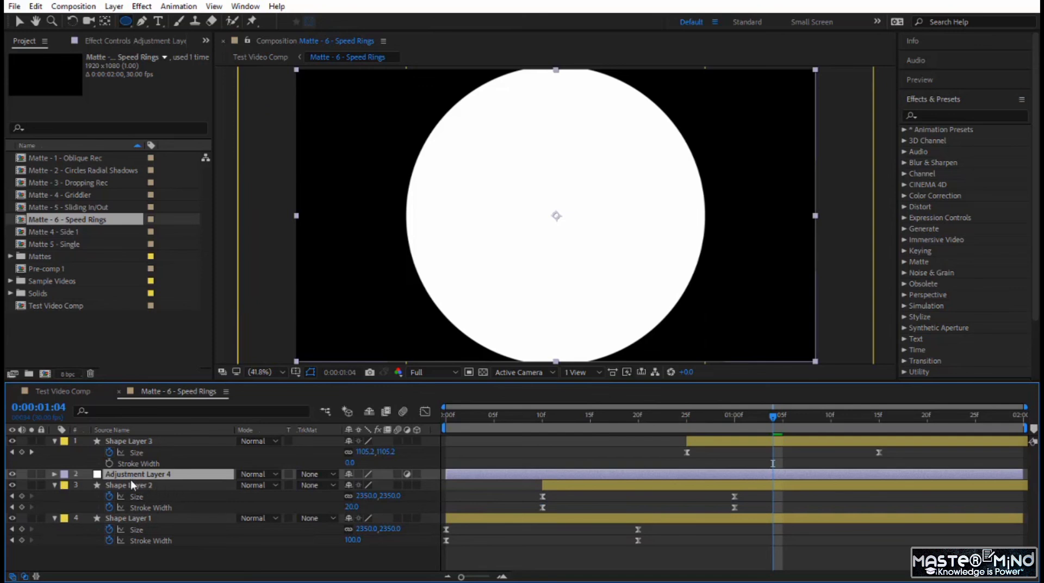
At 0:00:00:18, apply Fast Box Blur to the adjustment layer with a blur radius of 5
{"action": "left_click_drag", "start_coordinate": [668, 416], "coordinate": [618, 438]}
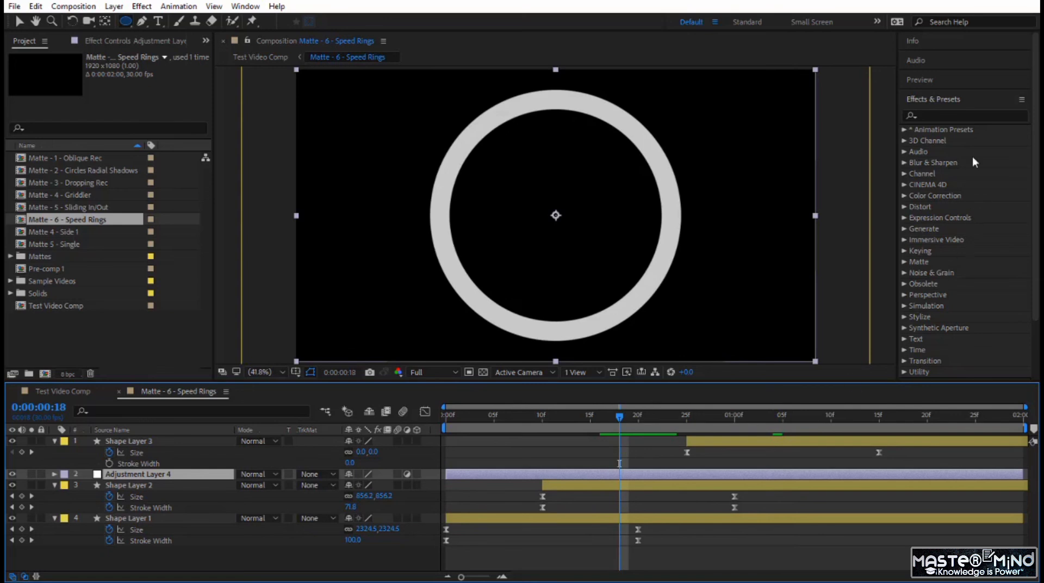
{"action": "left_click", "coordinate": [905, 163]}
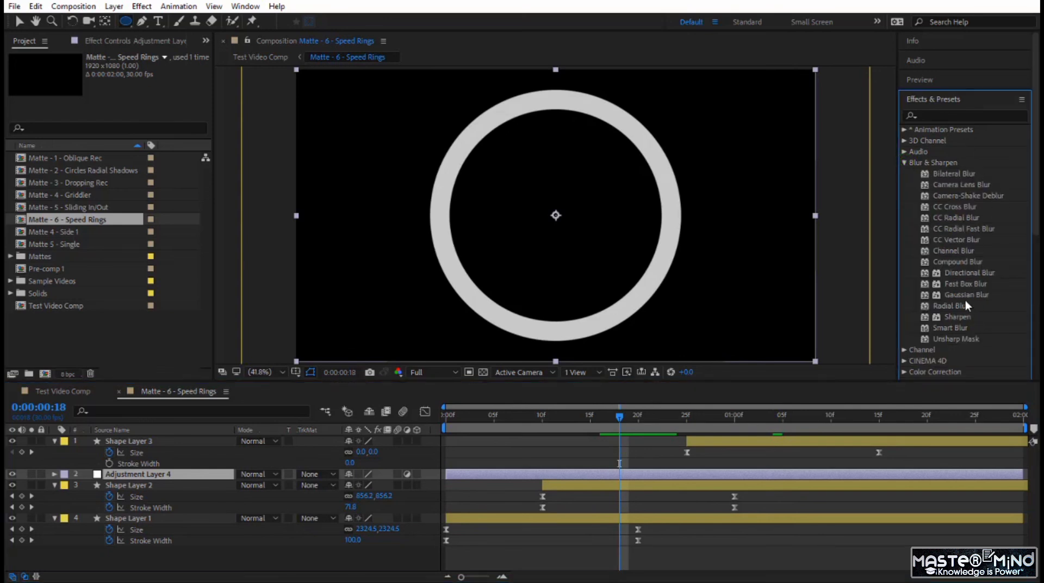
{"action": "left_click_drag", "start_coordinate": [967, 285], "coordinate": [187, 479]}
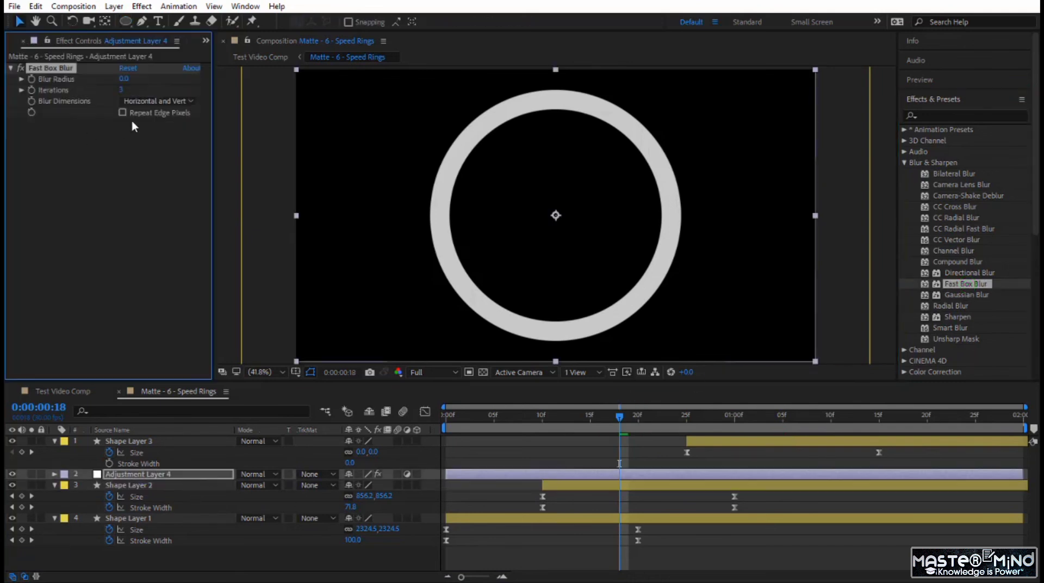
{"action": "left_click", "coordinate": [125, 80]}
{"action": "type", "text": "5"}
{"action": "key", "text": "Return"}
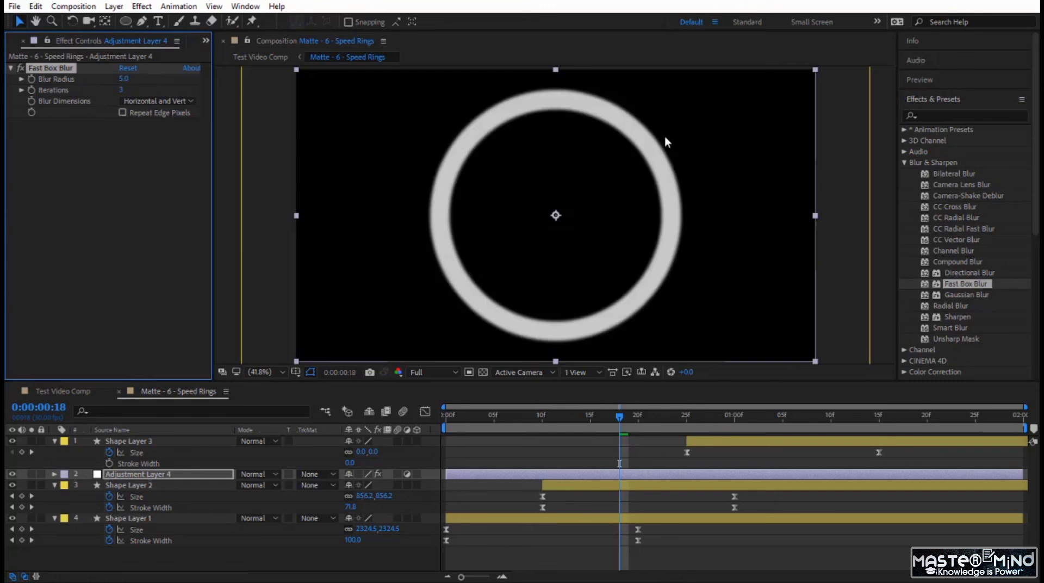
Preview the blurred ring transition in Test Video Comp from 0:00:02:21
{"action": "left_click", "coordinate": [59, 391]}
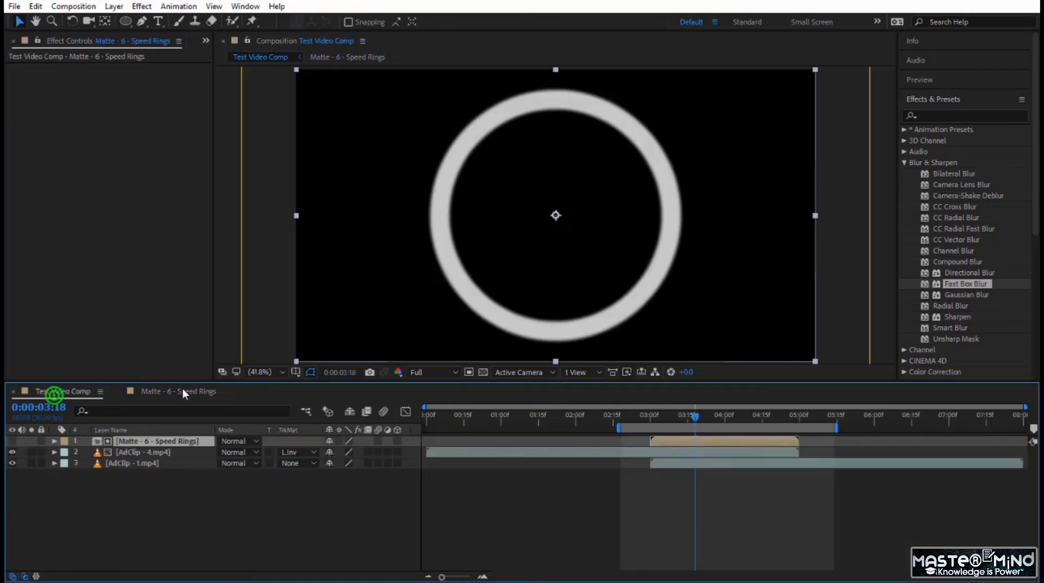
{"action": "left_click_drag", "start_coordinate": [637, 416], "coordinate": [629, 416]}
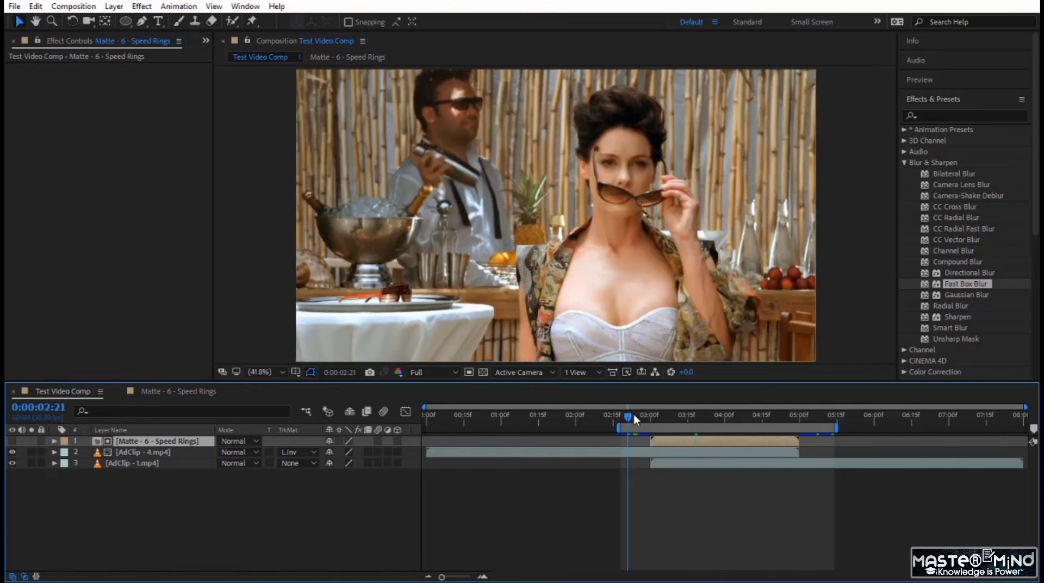
{"action": "key", "text": "space"}
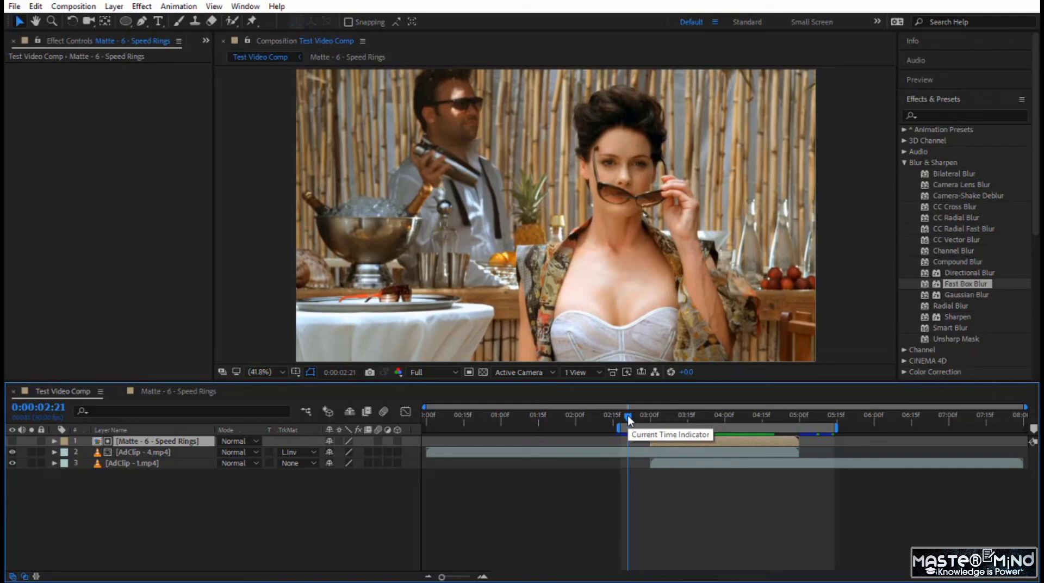
{"action": "key", "text": "space"}
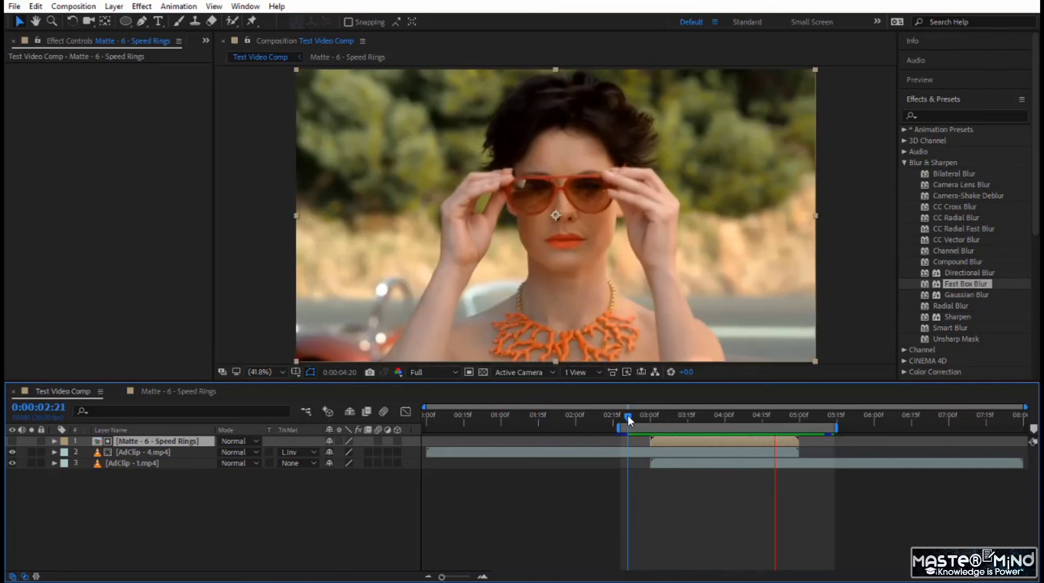
Inspect the soft ring edges at 0:00:03:09 and replay the transition from 0:00:02:24
{"action": "left_click_drag", "start_coordinate": [628, 415], "coordinate": [672, 432]}
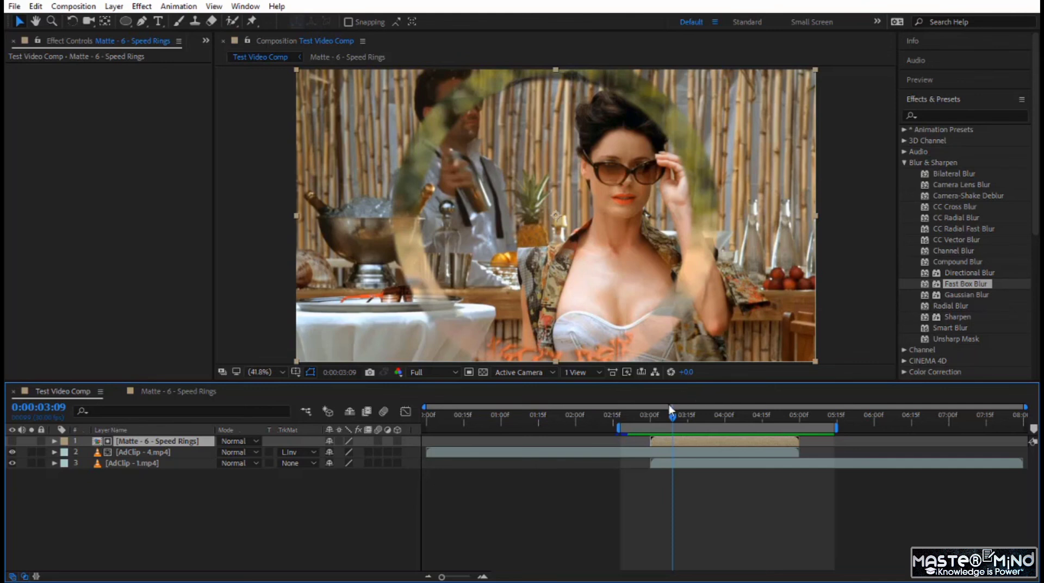
{"action": "left_click_drag", "start_coordinate": [673, 416], "coordinate": [638, 416]}
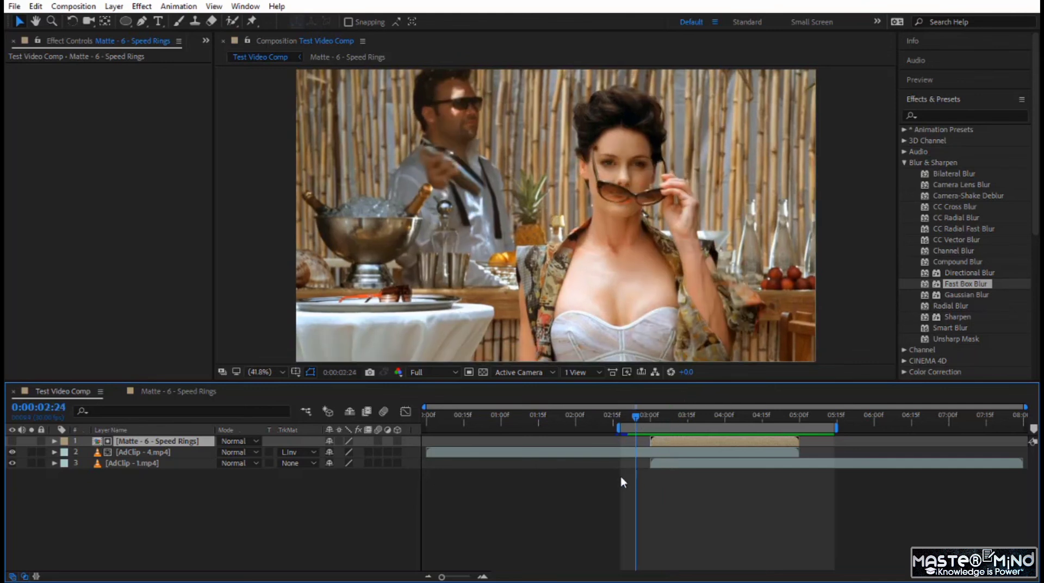
{"action": "key", "text": "space"}
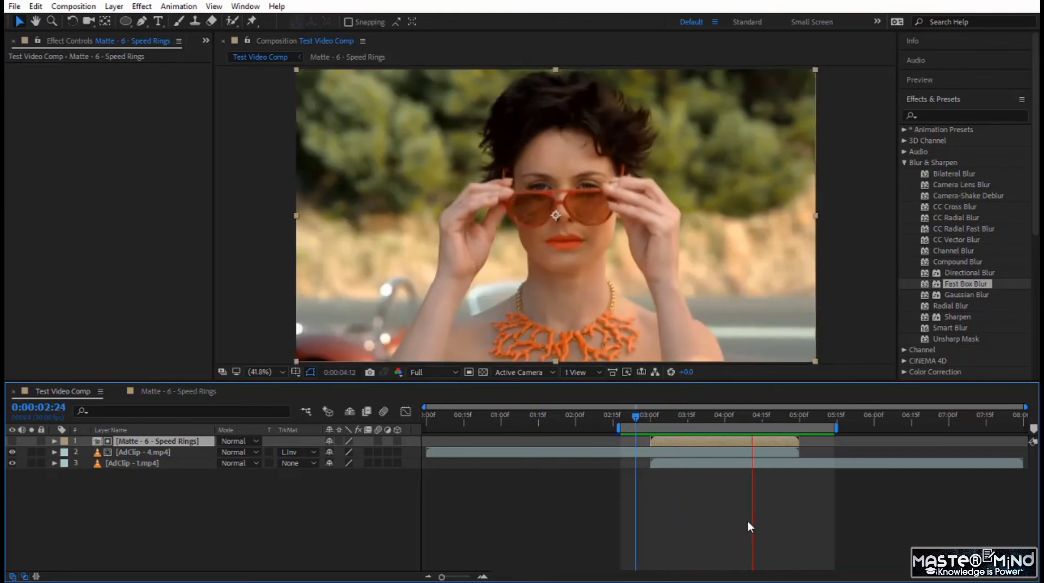